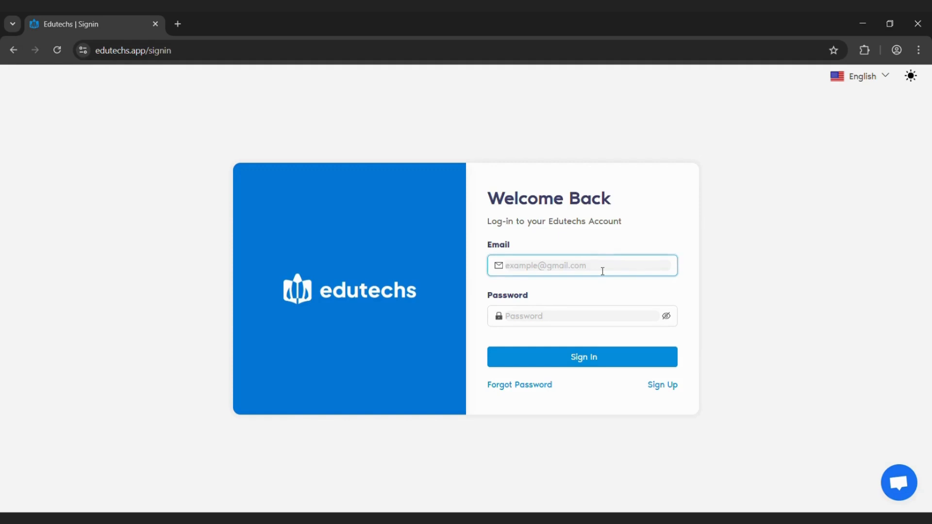
Sign in to the teacher account with the account e-mail and password
click(558, 322)
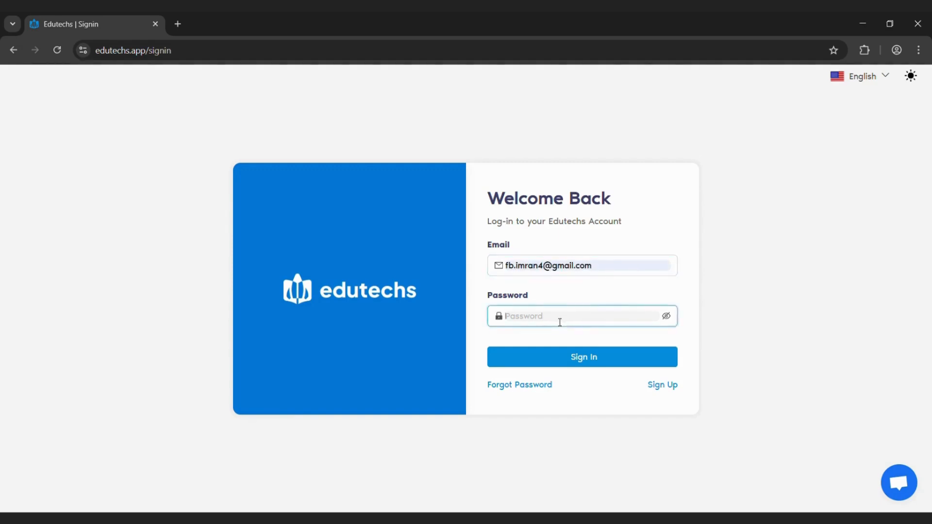
text(******)
click(559, 363)
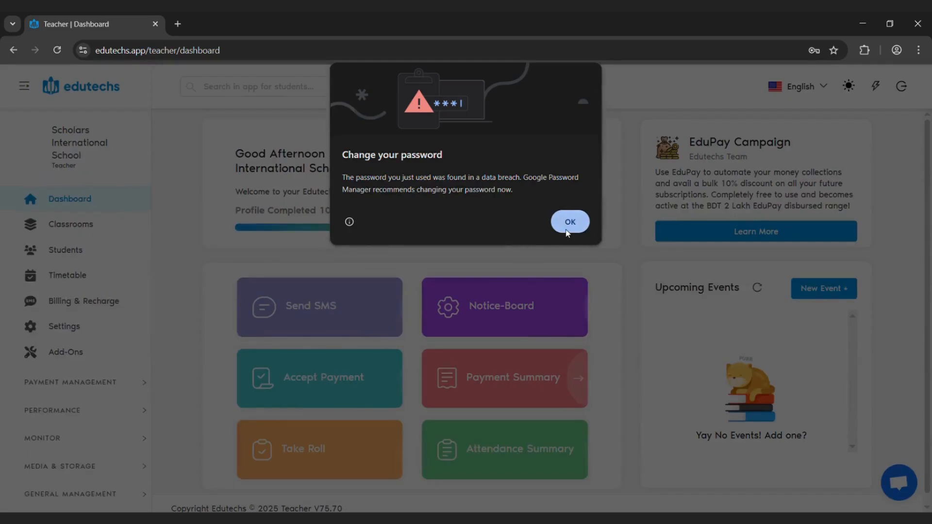
click(568, 224)
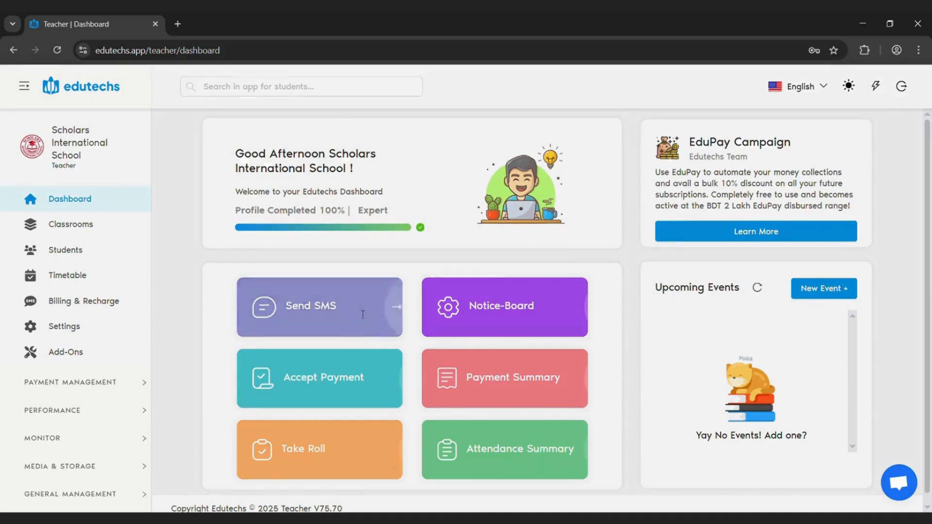
Start a new SMS from the dashboard and try adding a single recipient by phone number, removing that recipient again
click(362, 315)
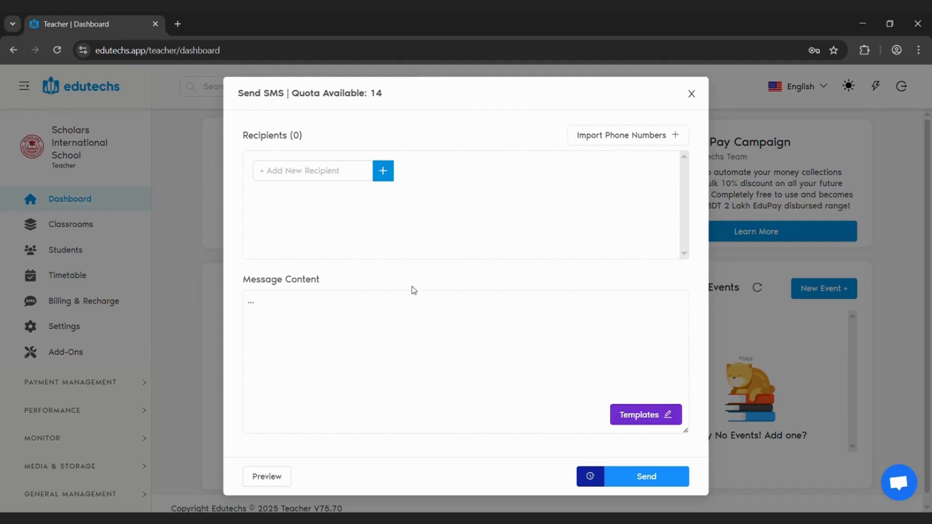
click(335, 178)
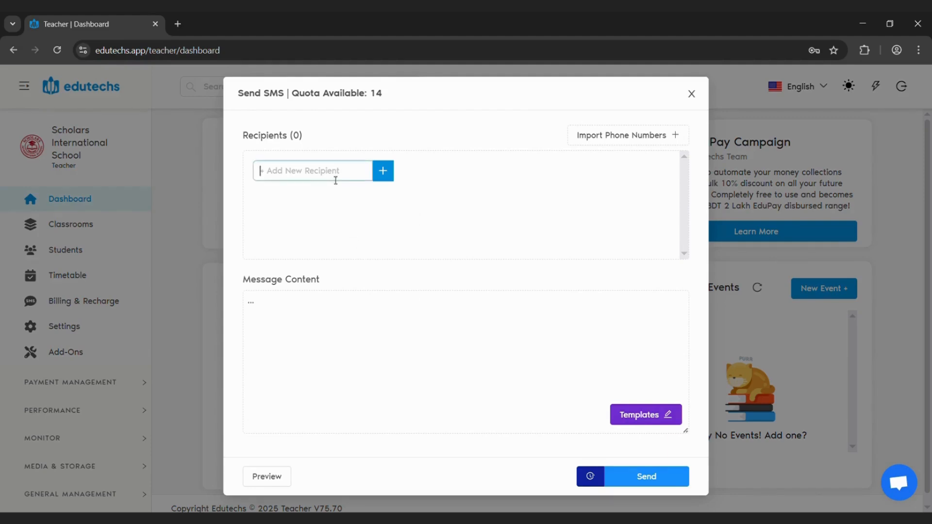
click(387, 173)
click(421, 198)
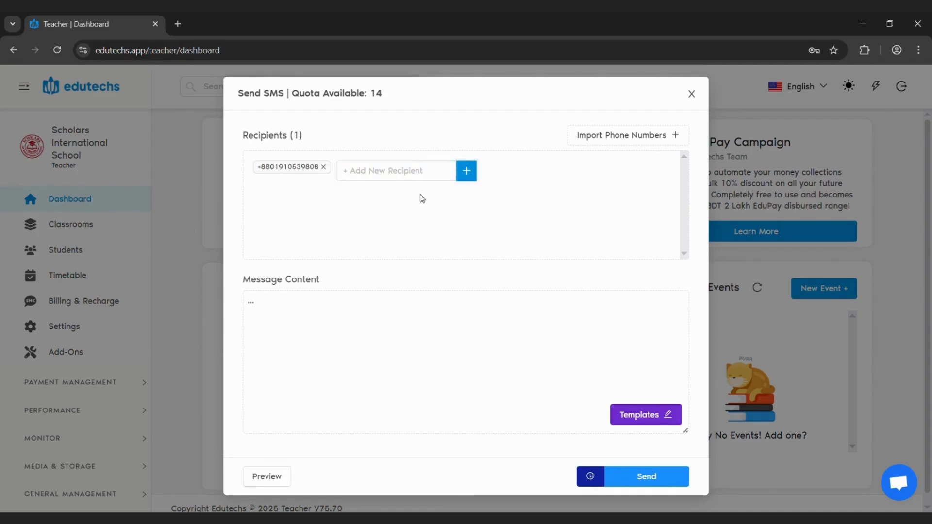
click(323, 167)
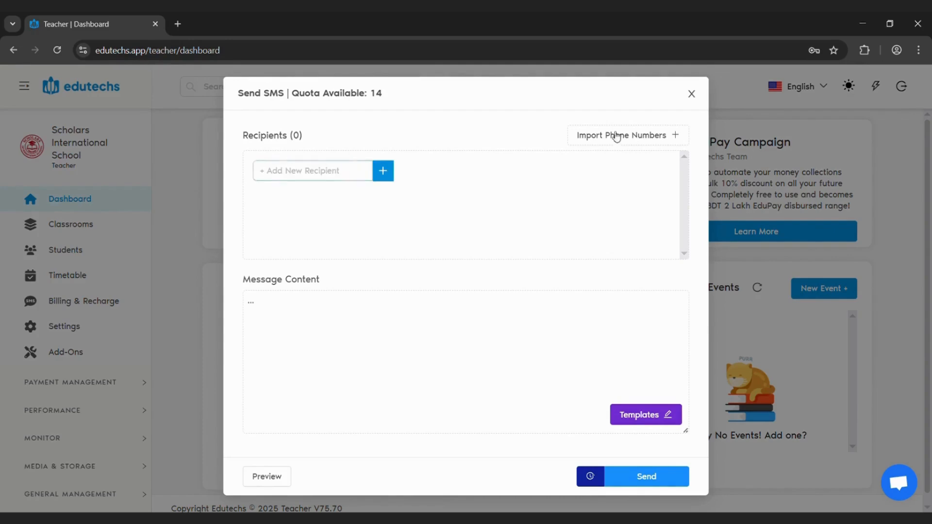
Import the SMS recipients' phone numbers from the Islam Shikkha classroom of Class 7, batch A
click(617, 137)
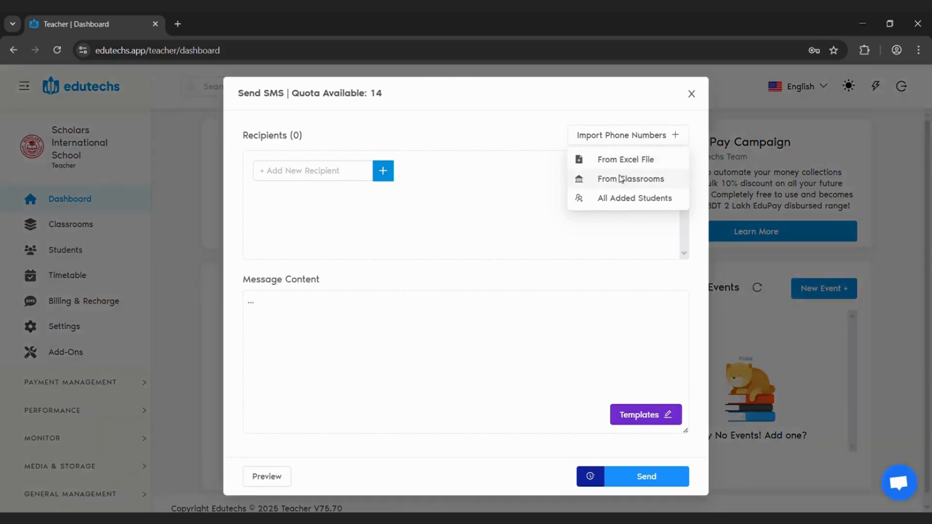
click(623, 180)
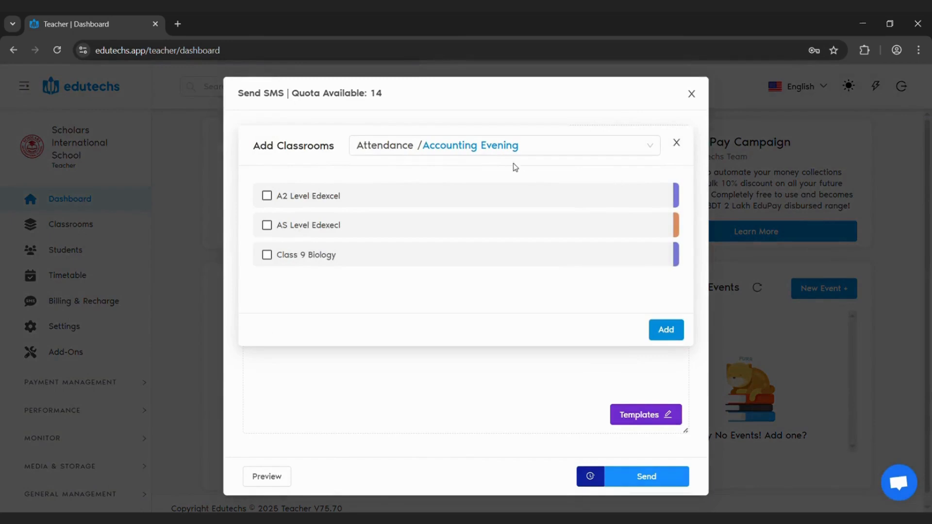
click(469, 146)
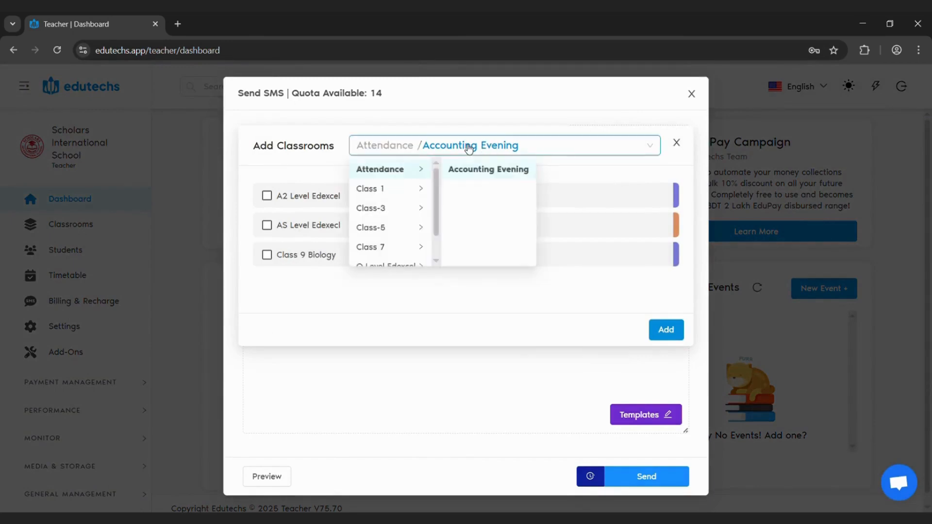
click(388, 197)
click(387, 208)
click(387, 243)
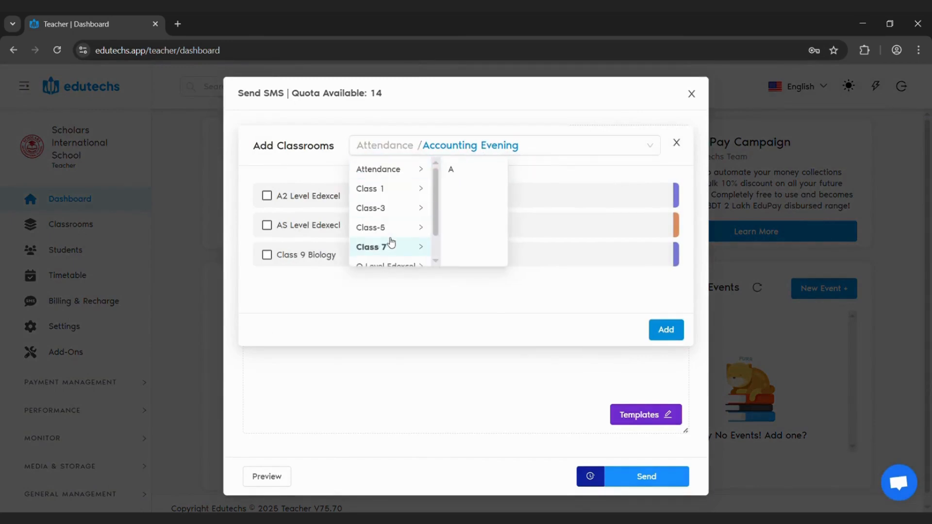
click(473, 169)
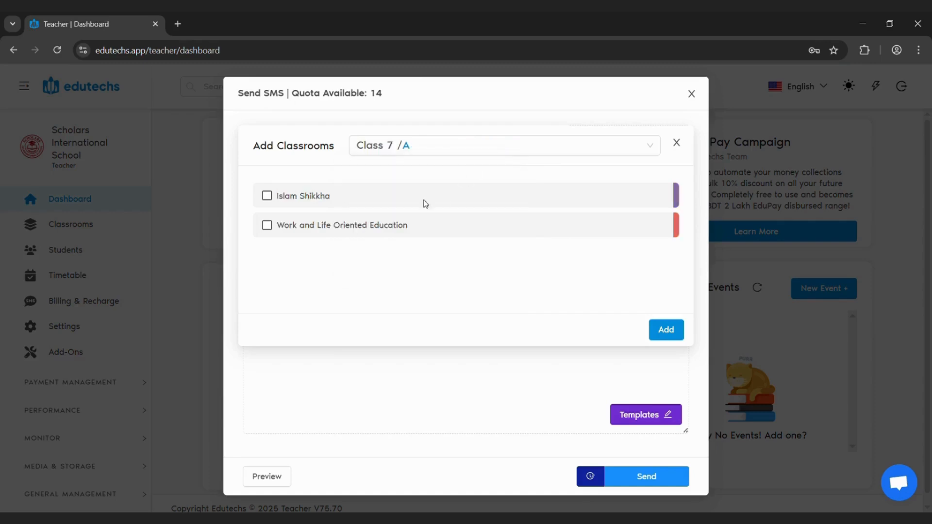
click(272, 197)
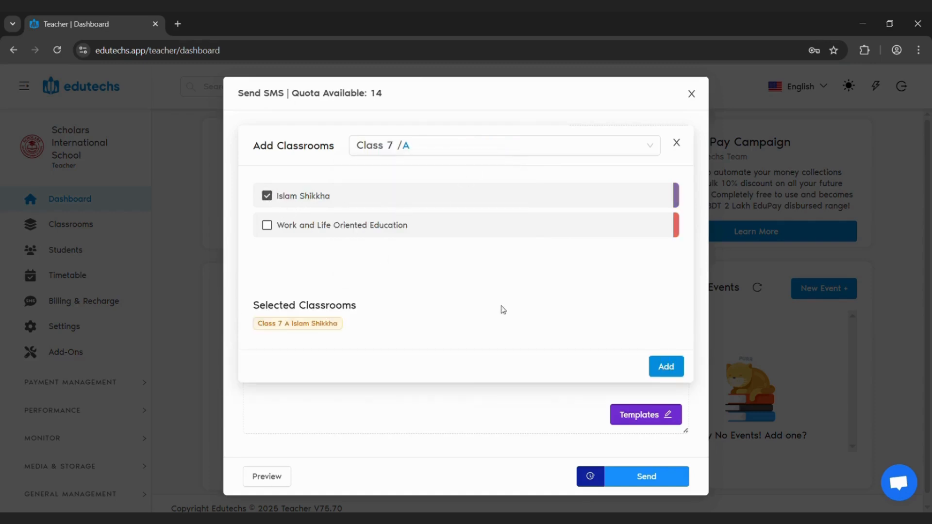
click(666, 367)
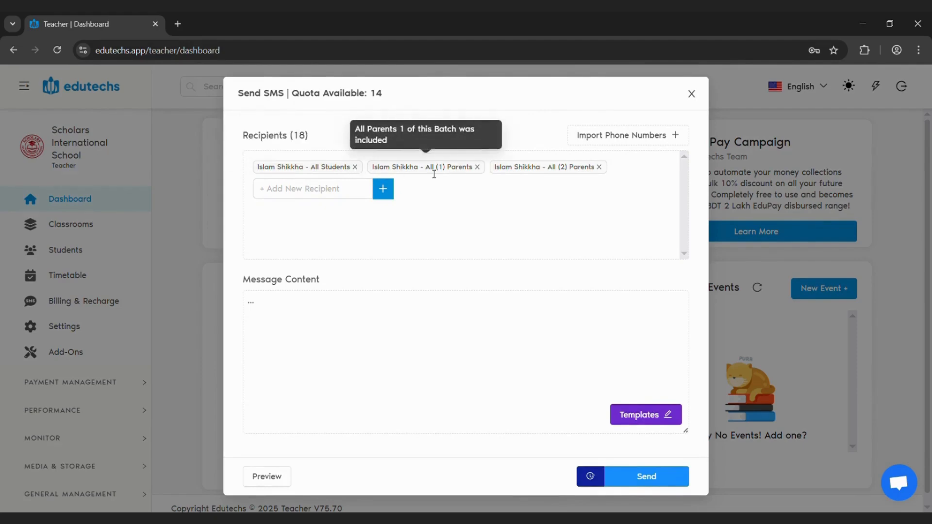
Remove the Islam Shikkha All (1) Parents and All (2) Parents groups from the SMS recipients
click(477, 167)
click(477, 167)
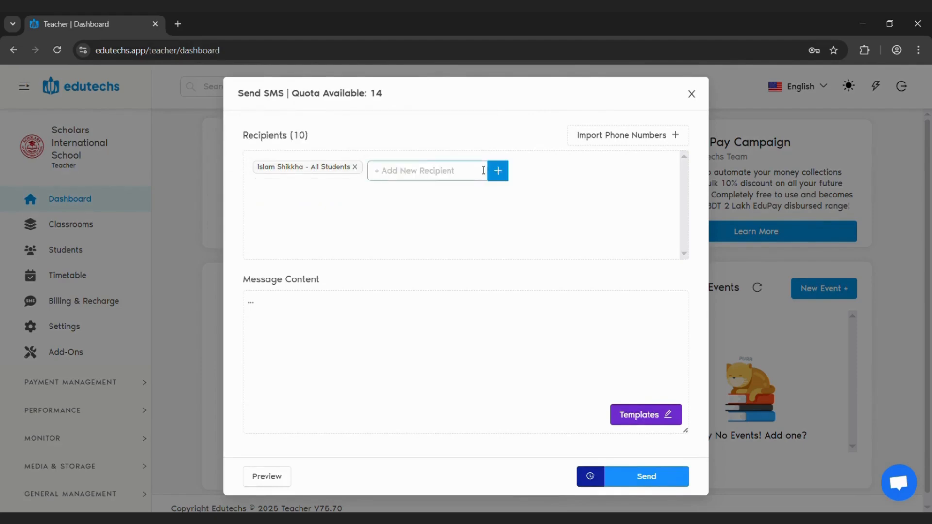
click(369, 311)
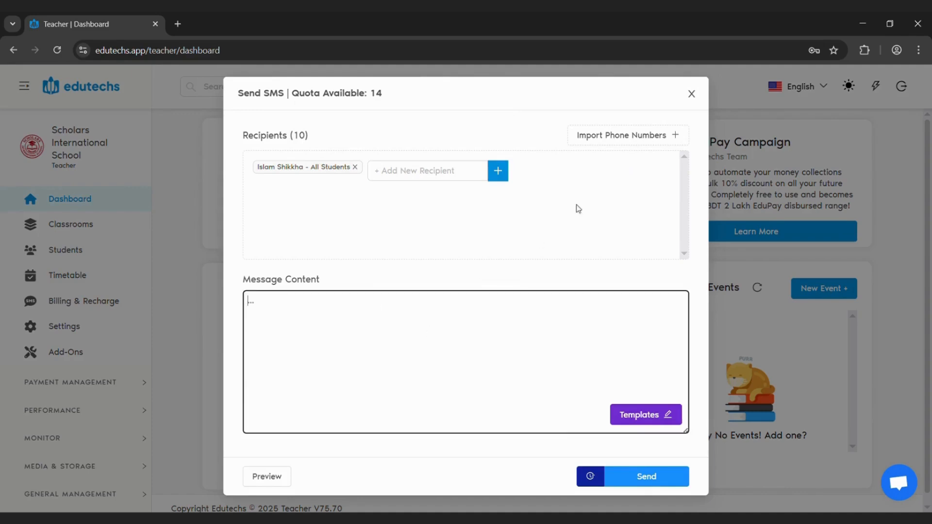
Import all added students as recipients, remove the Islam Shikkha - All Students group, and close the SMS form without sending
click(599, 140)
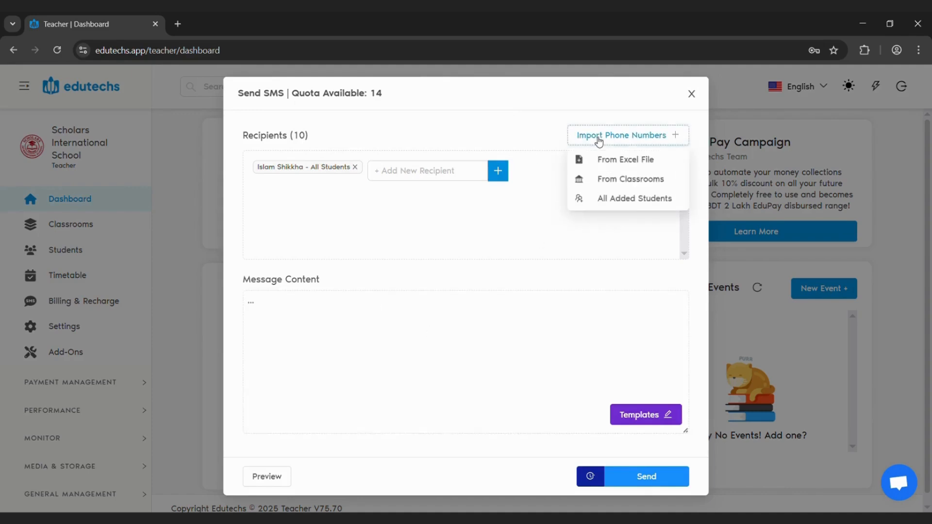
click(619, 203)
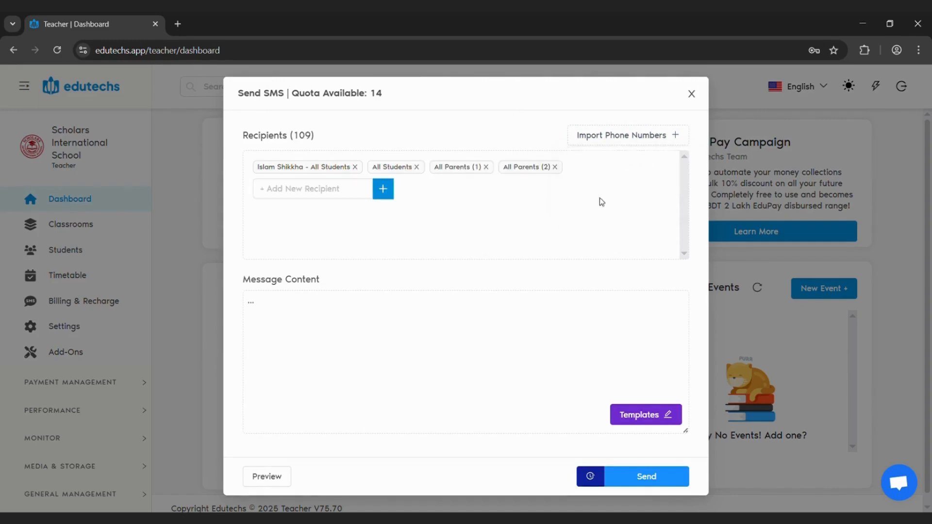
click(355, 168)
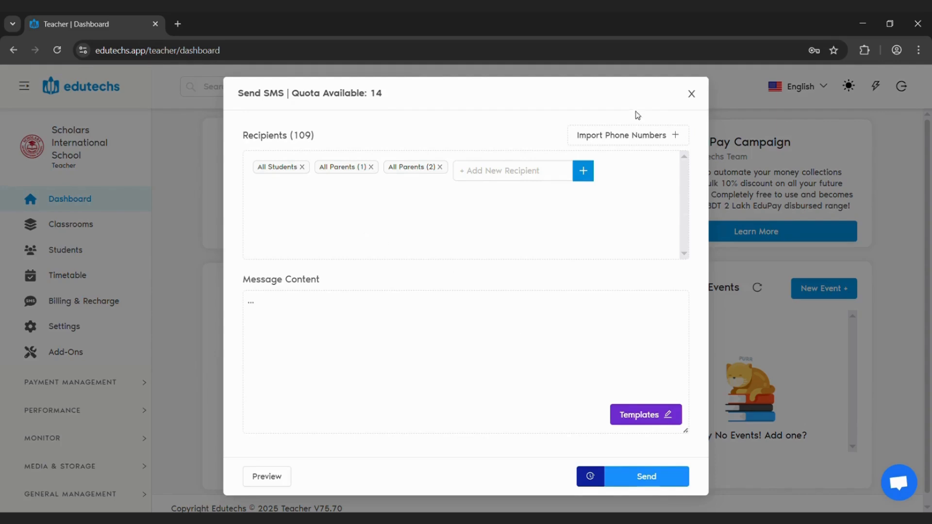
click(413, 325)
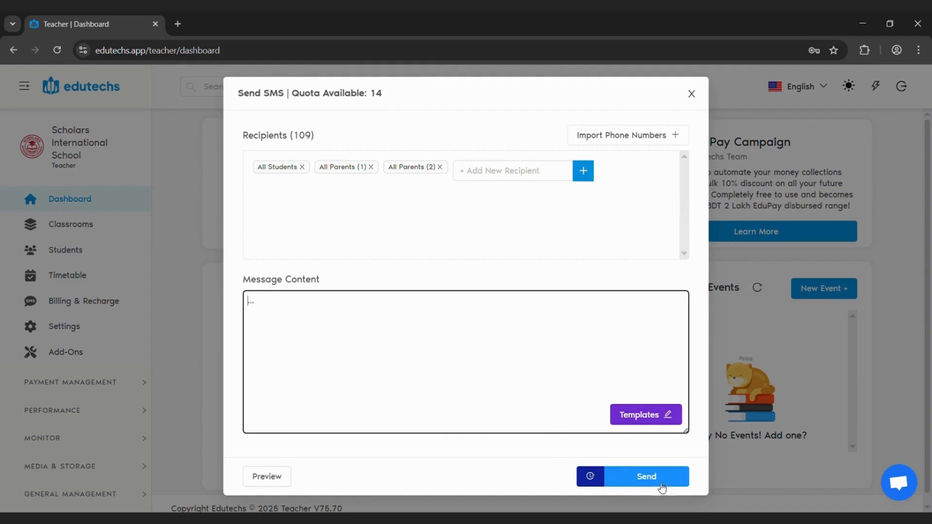
click(693, 95)
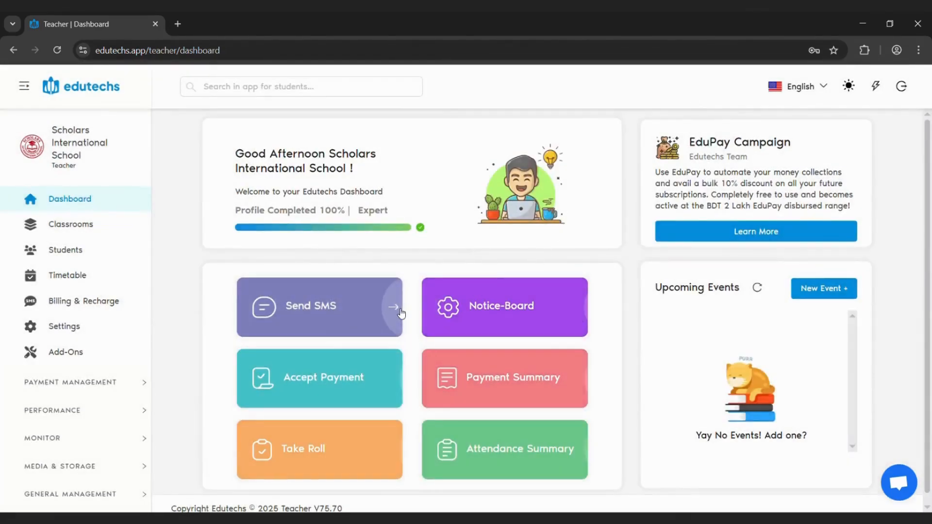
Open the notice board from the dashboard and add a new Global Notice
click(537, 313)
click(341, 319)
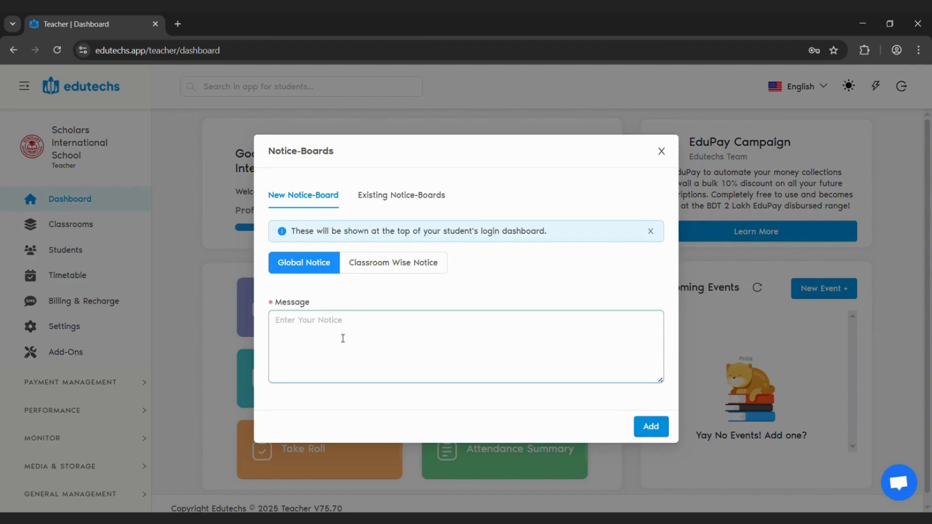
click(656, 432)
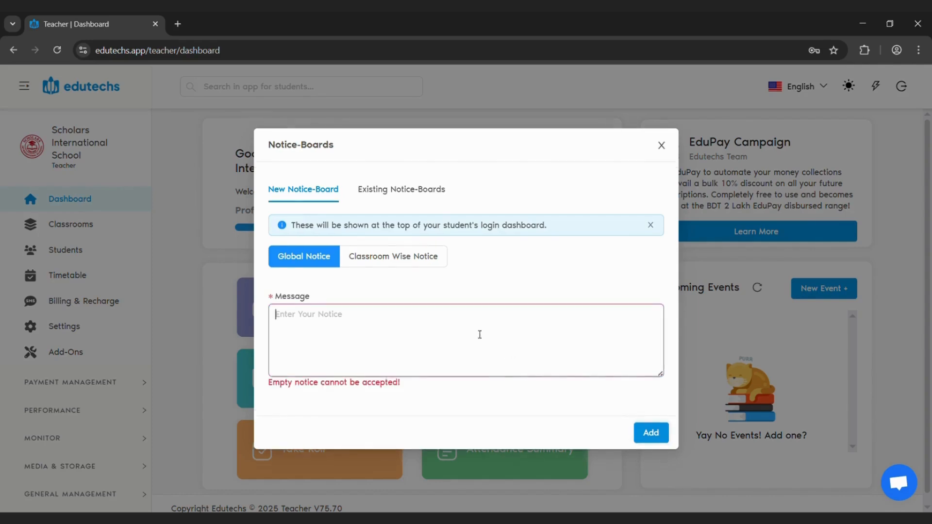
Set up a Classroom Wise Notice for Class 1, Evening Batch, Classroom: Bangla, and close the notice board without adding it
click(403, 262)
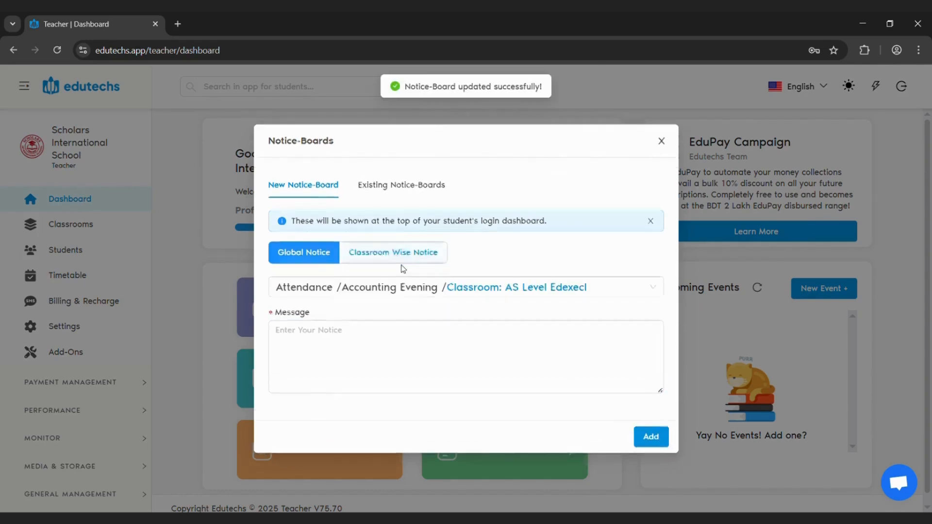
click(402, 262)
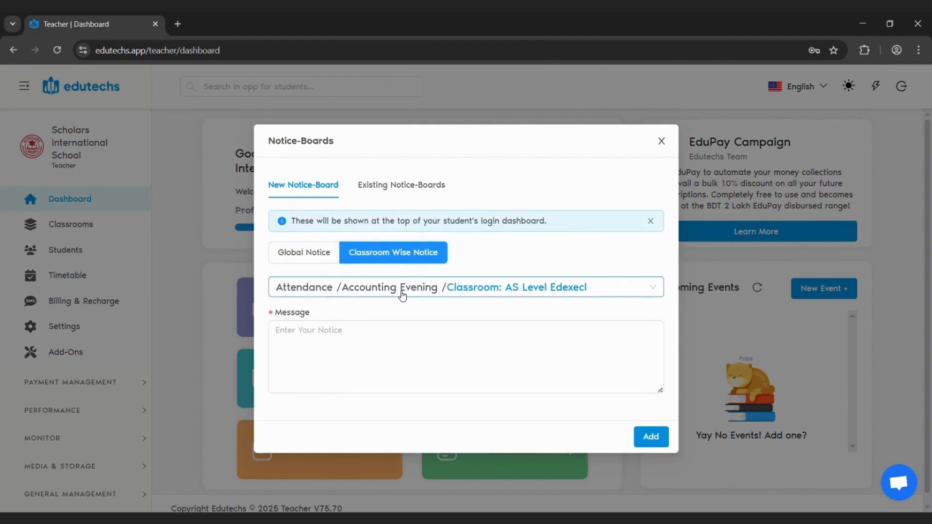
click(402, 294)
click(306, 332)
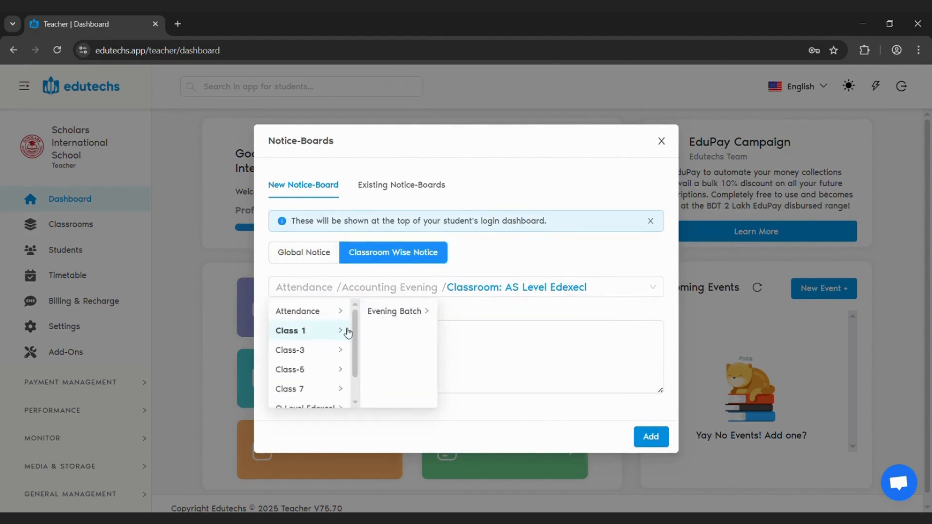
click(407, 311)
click(483, 313)
click(415, 374)
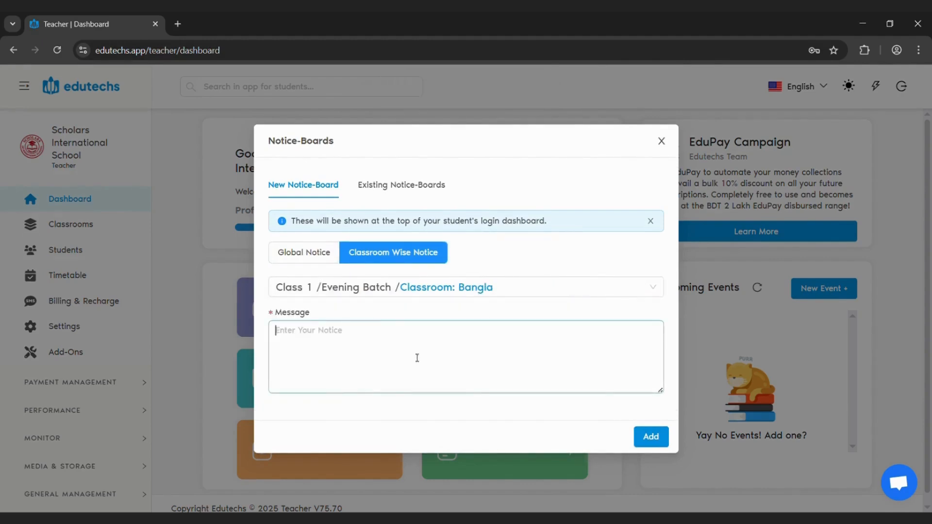
click(661, 141)
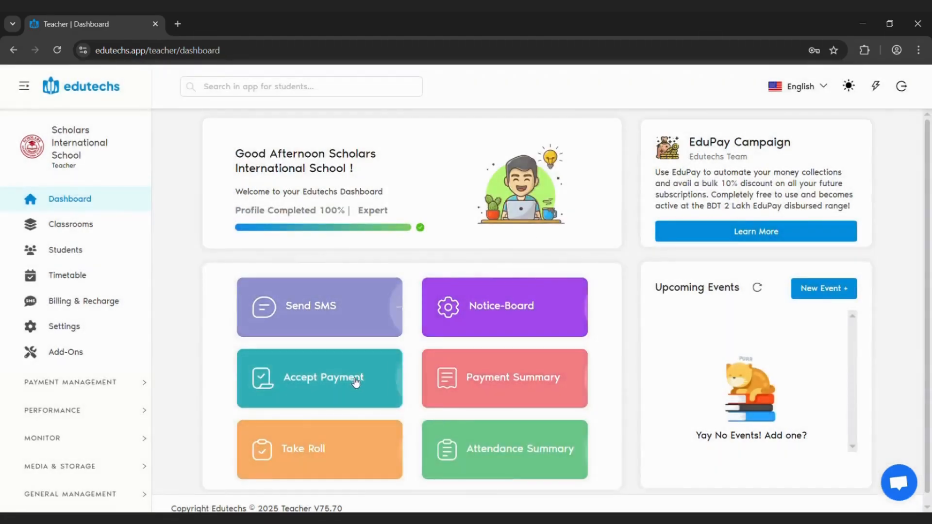
Start accepting a payment, search for the student by first name, and open that student's draft receipt down to its fee lines
click(353, 385)
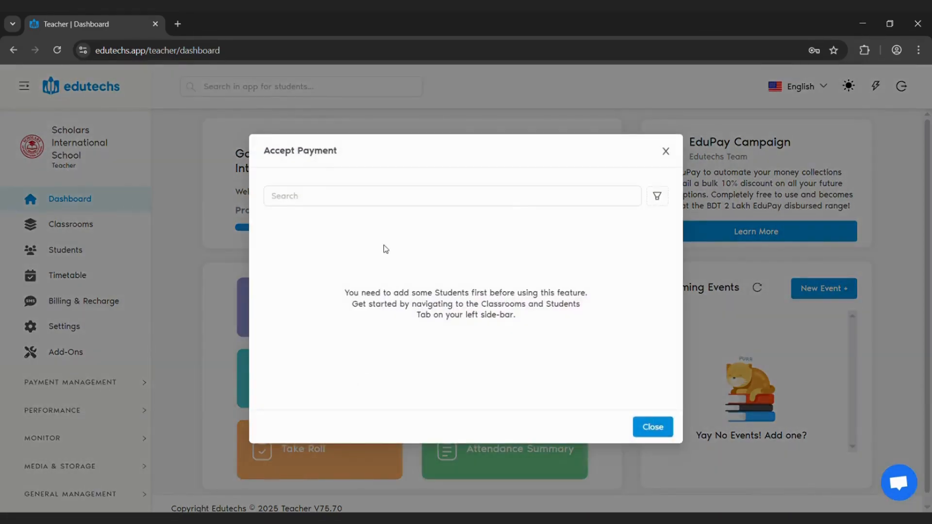
click(350, 154)
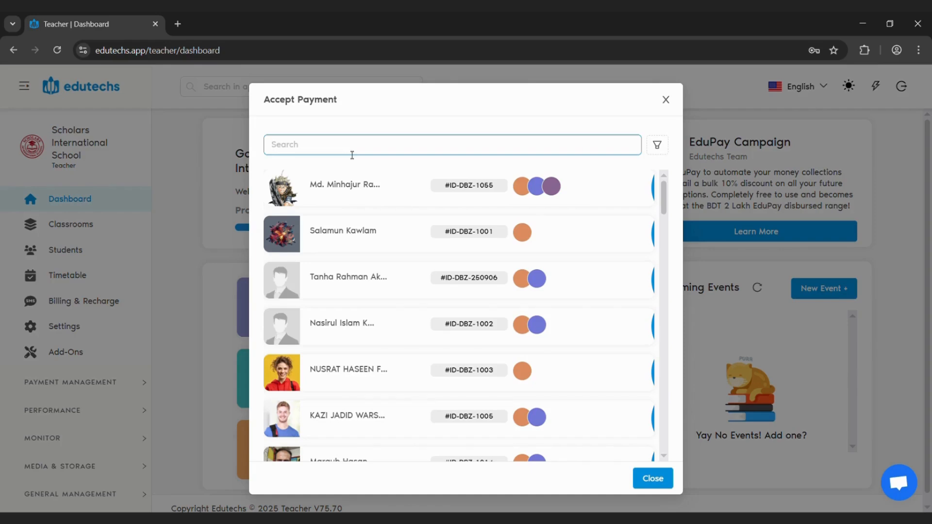
text(has)
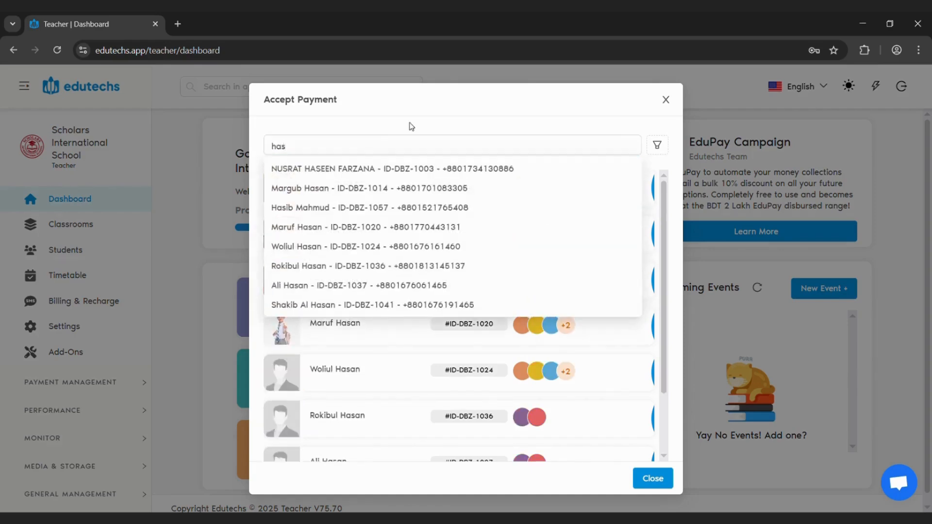
text(ib)
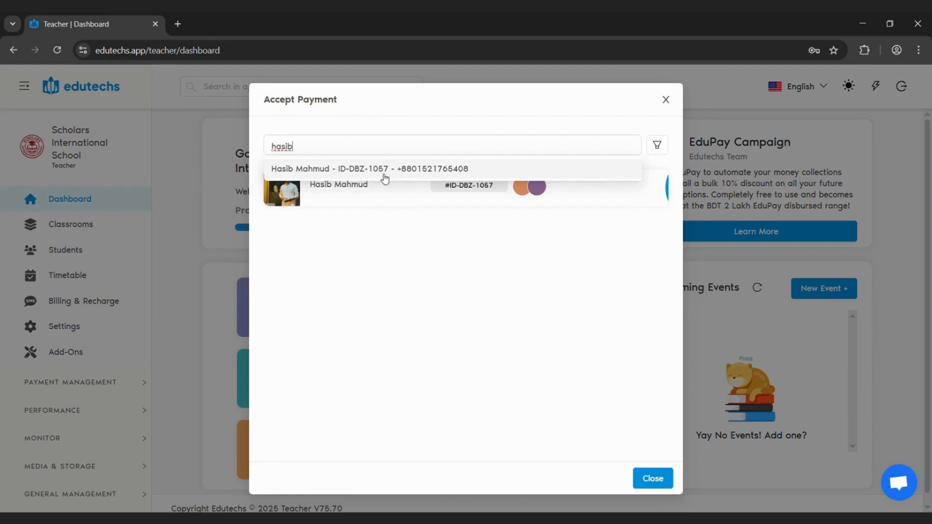
mouse_move(379, 202)
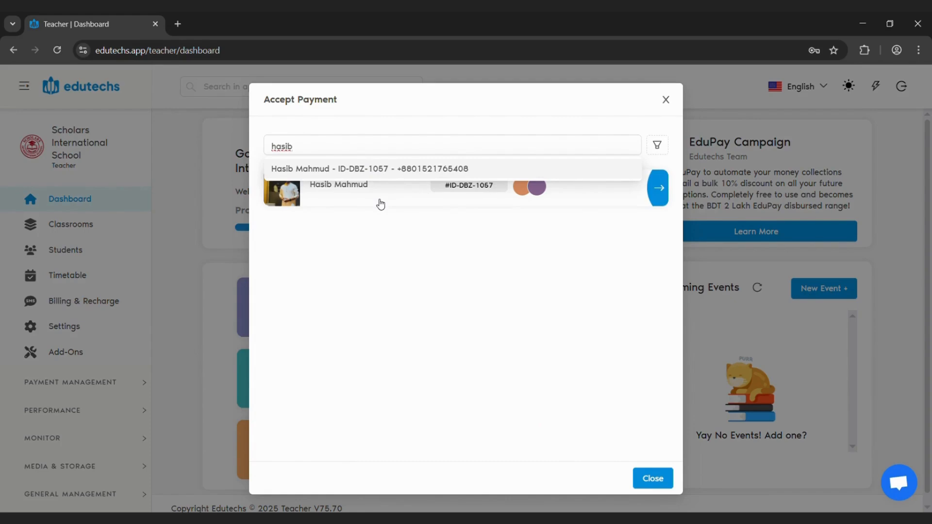
click(380, 203)
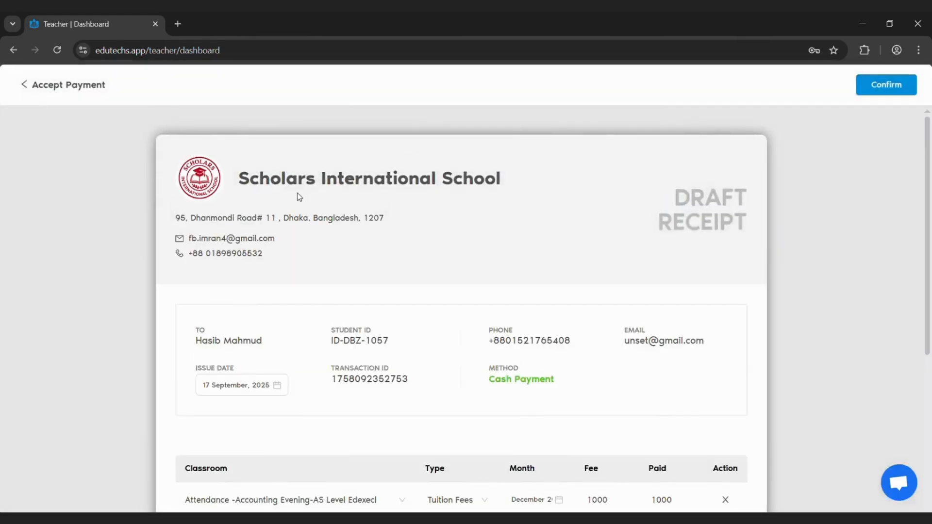
scroll(443, 170, down, 3)
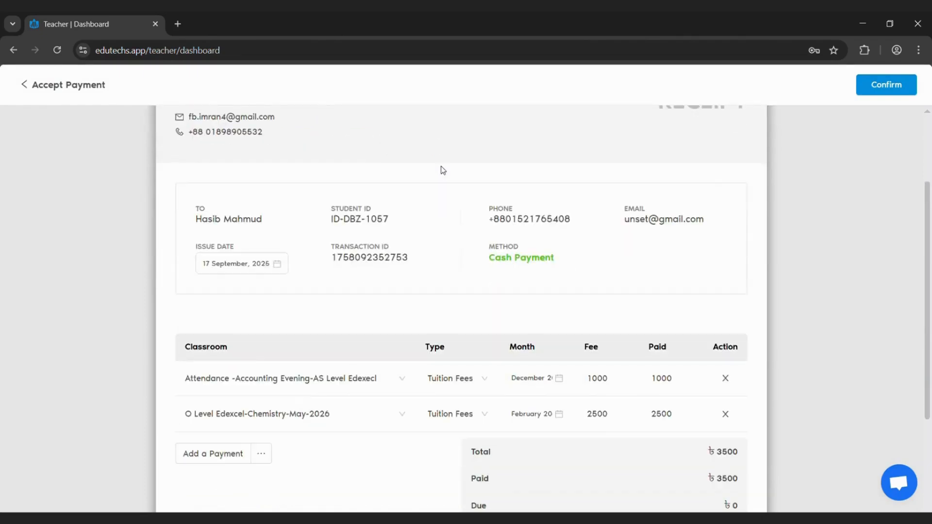
Change the first fee line's payment type to CT2 and add another payment line to the receipt
scroll(443, 170, down, 4)
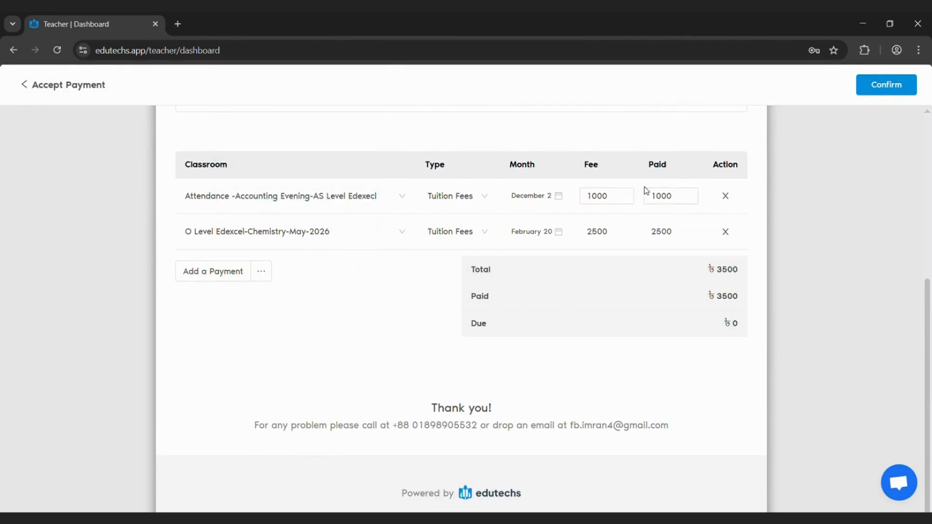
click(480, 236)
click(481, 196)
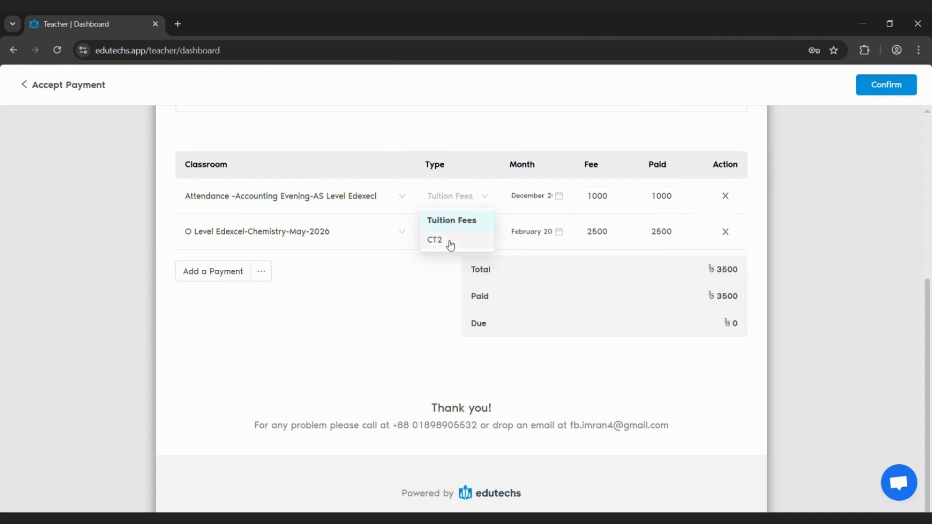
click(451, 243)
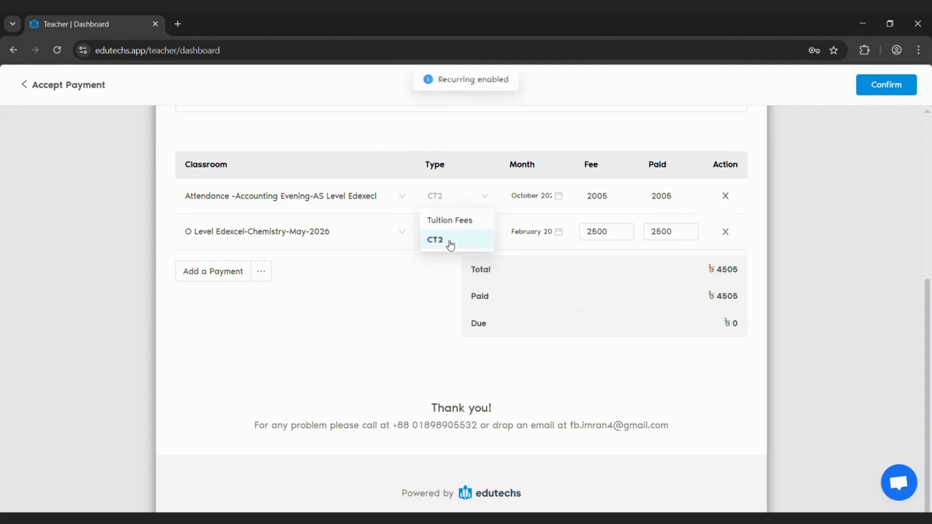
click(225, 272)
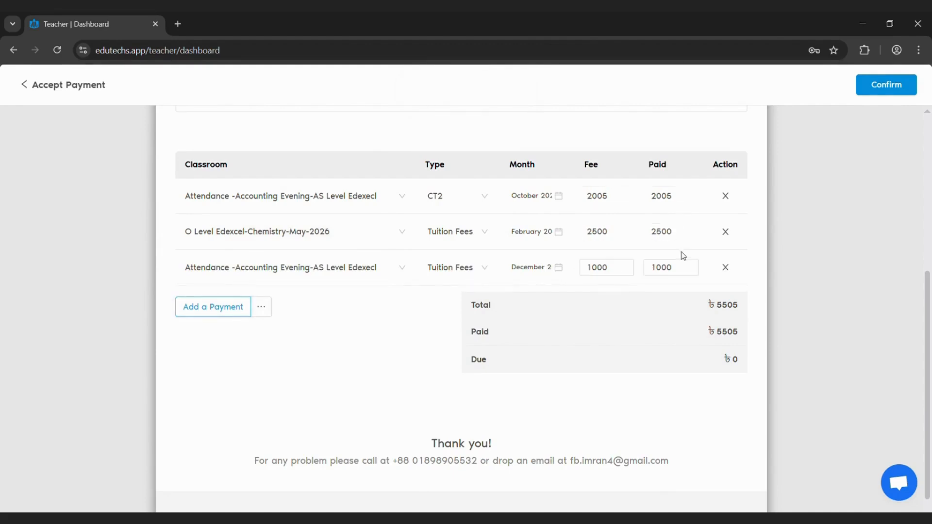
Set the paid amount of the O Level Edexcel-Chemistry-May-2026 line to 1500 and confirm the payment
scroll(681, 252, up, 1)
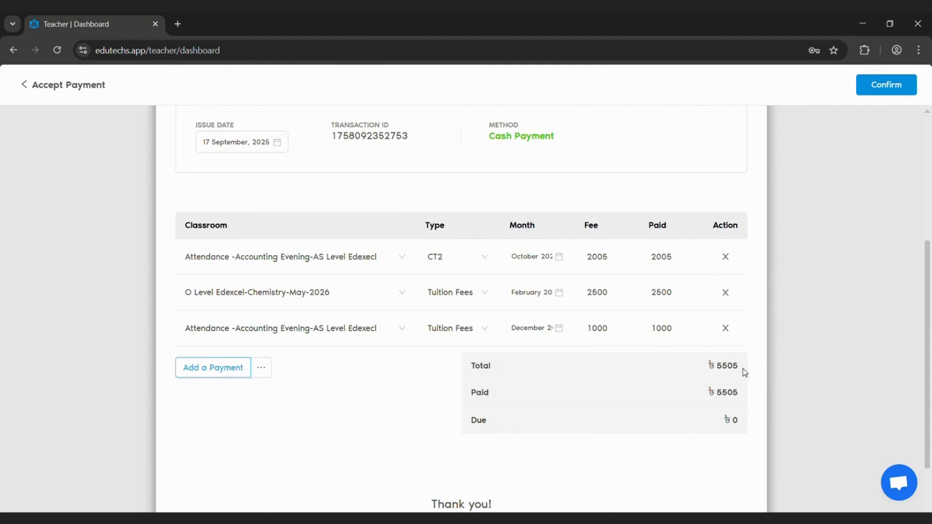
double_click(684, 292)
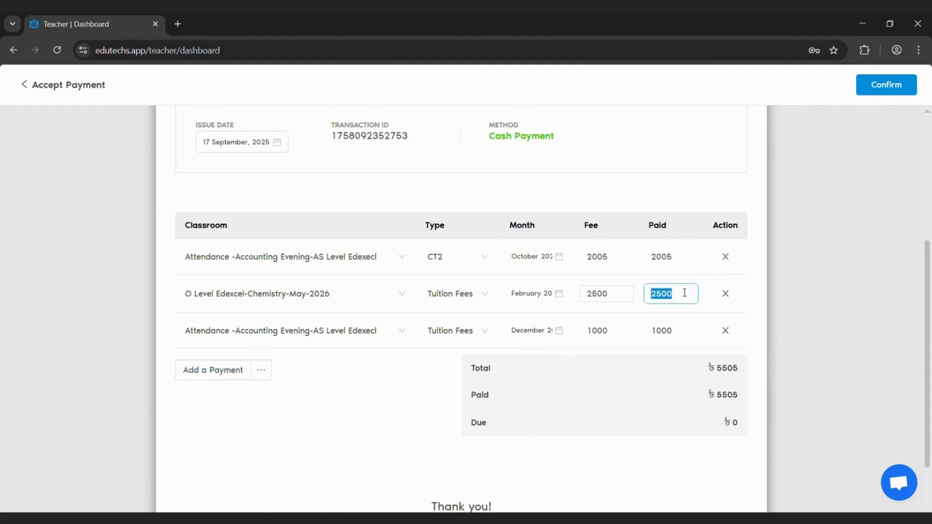
key(BackSpace)
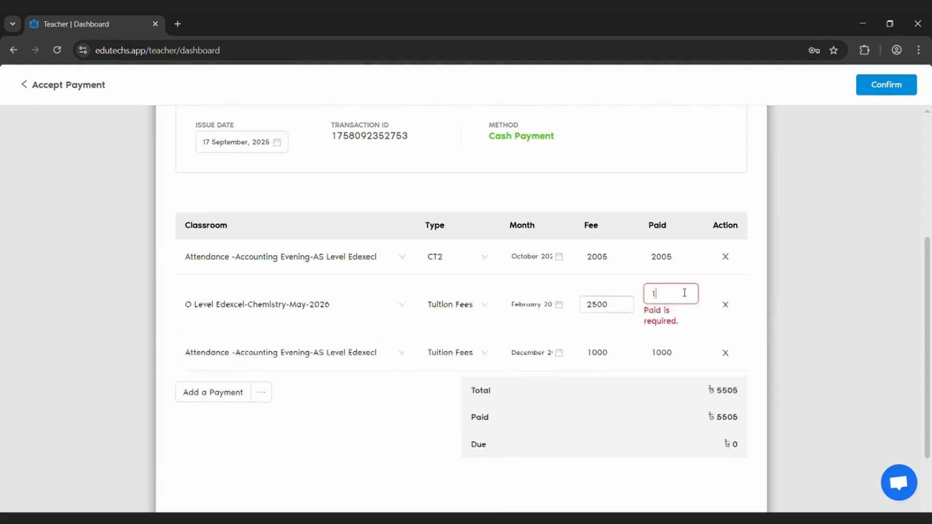
text(1)
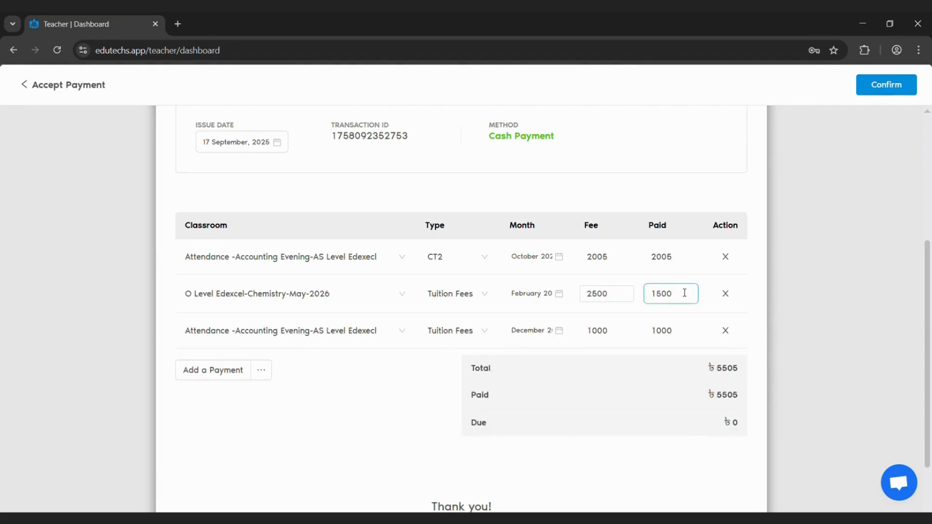
click(441, 431)
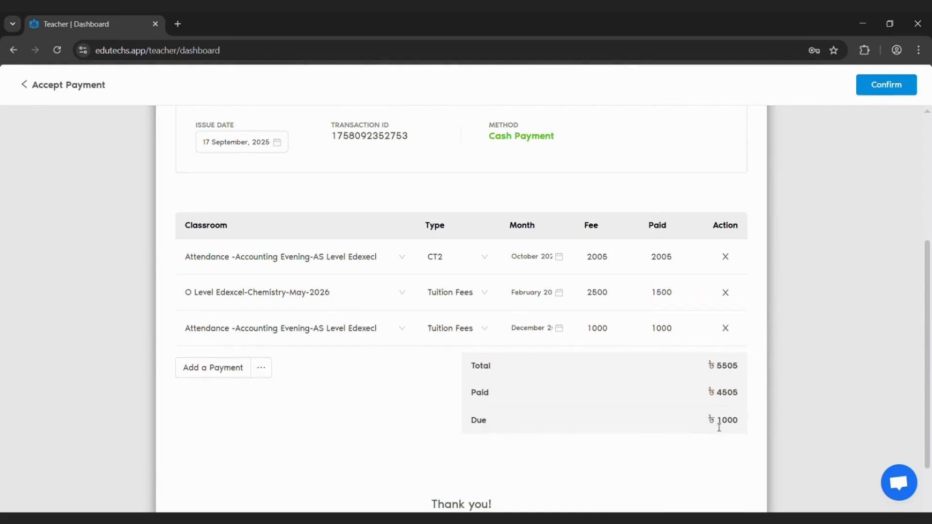
click(892, 86)
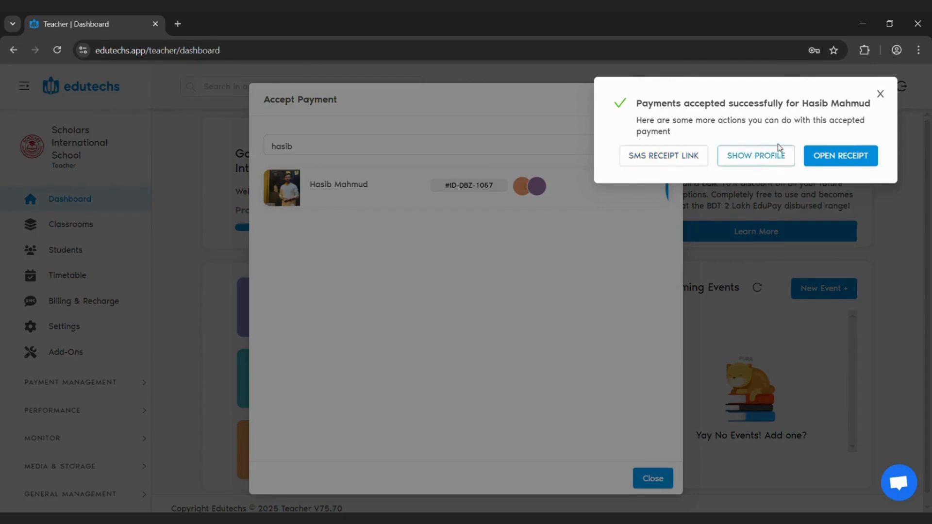
Open the accepted payment's receipt, flip it to the narrow receipt layout and back, and review its fee lines
click(844, 156)
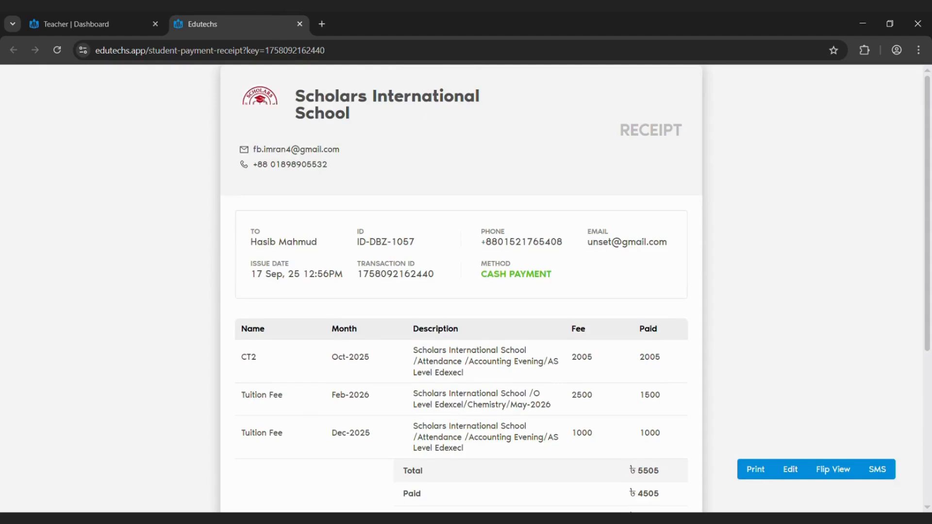
scroll(559, 304, down, 5)
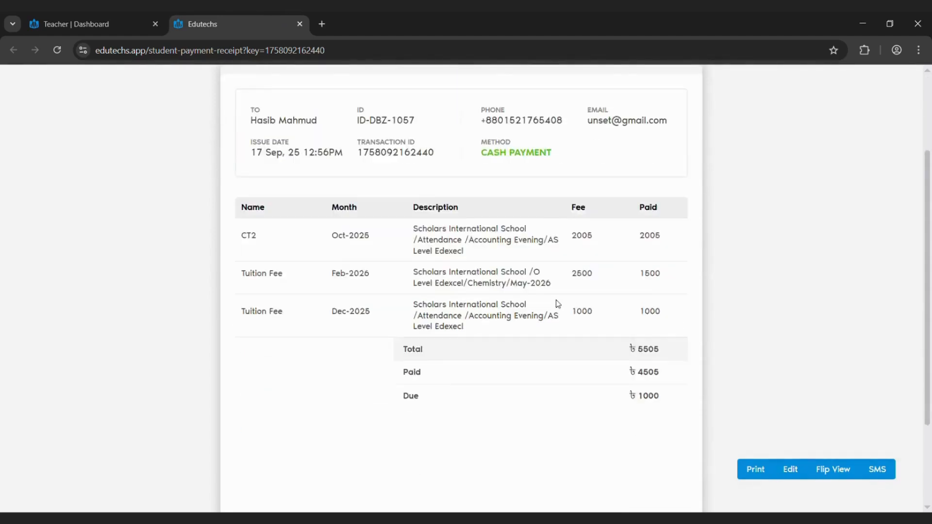
scroll(633, 349, up, 2)
click(833, 469)
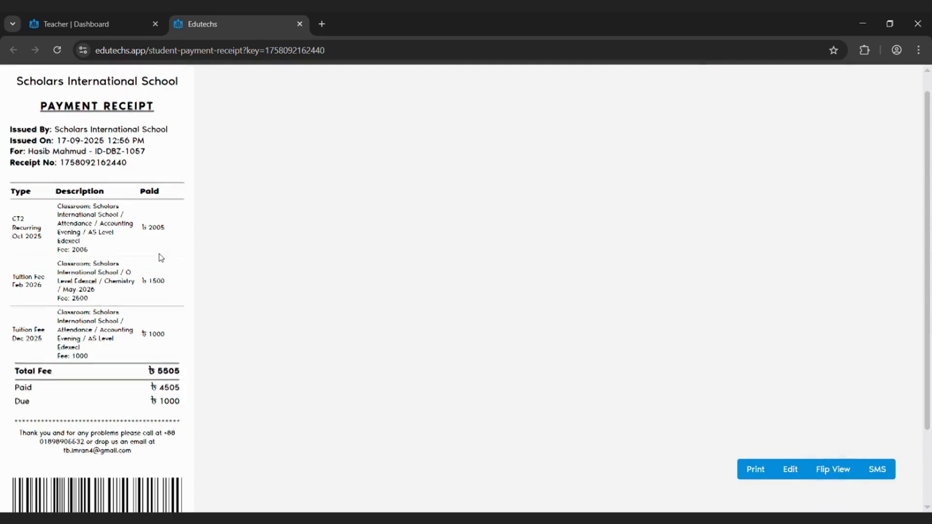
scroll(161, 257, up, 1)
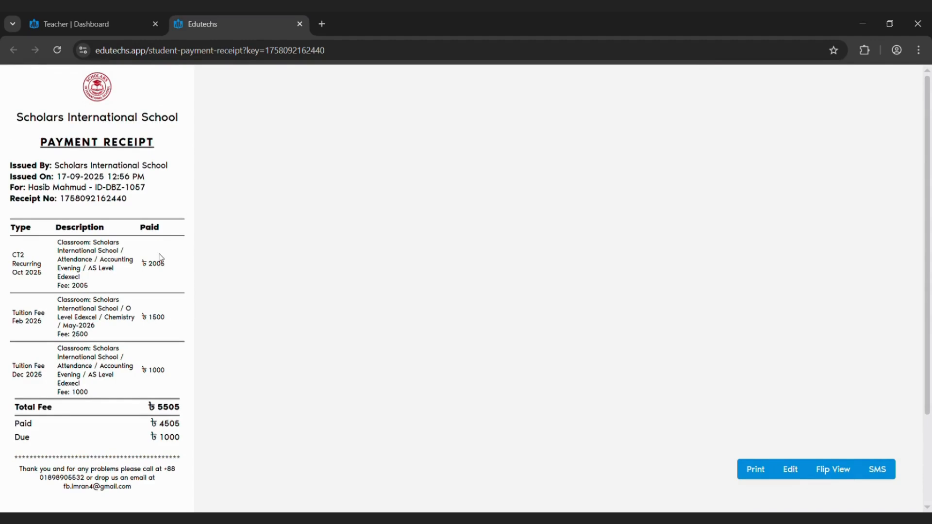
click(833, 472)
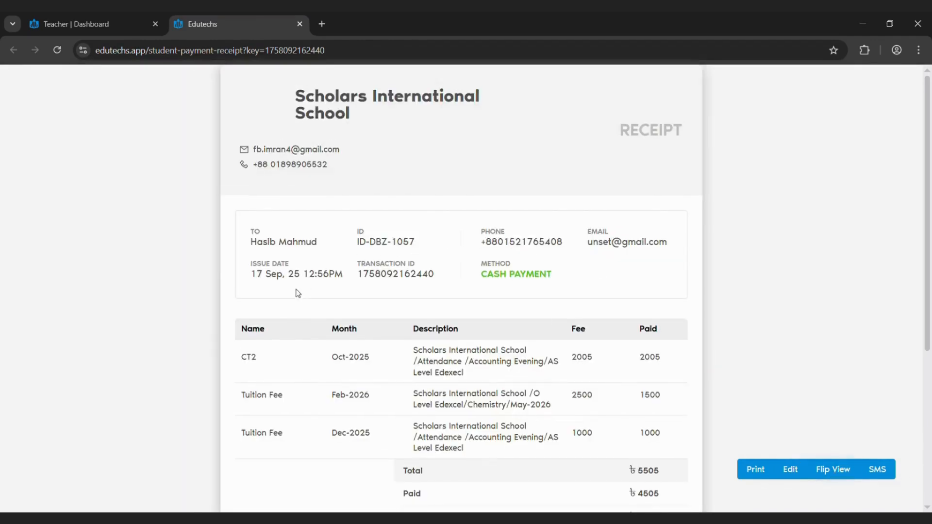
scroll(578, 300, down, 1)
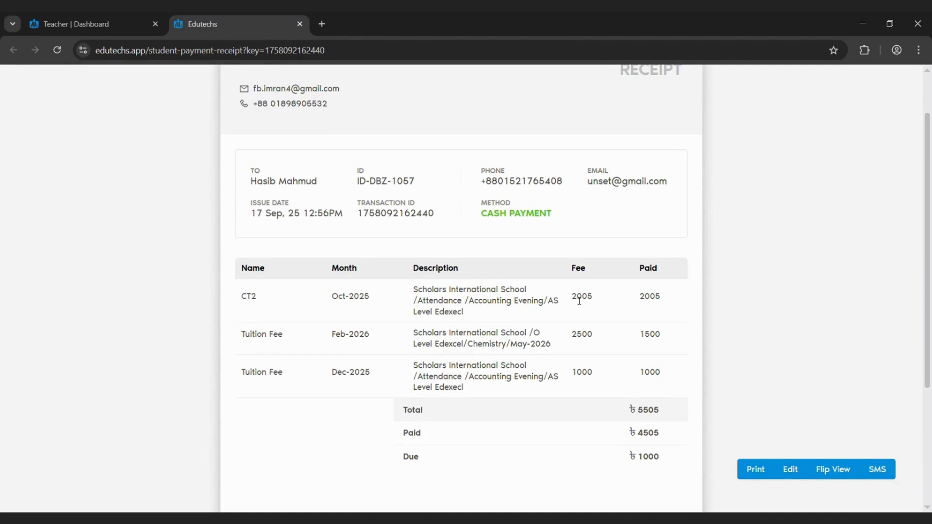
Return to the teacher dashboard, dismiss the payment notification and Accept Payment dialog, and open the Payment Summary
click(124, 17)
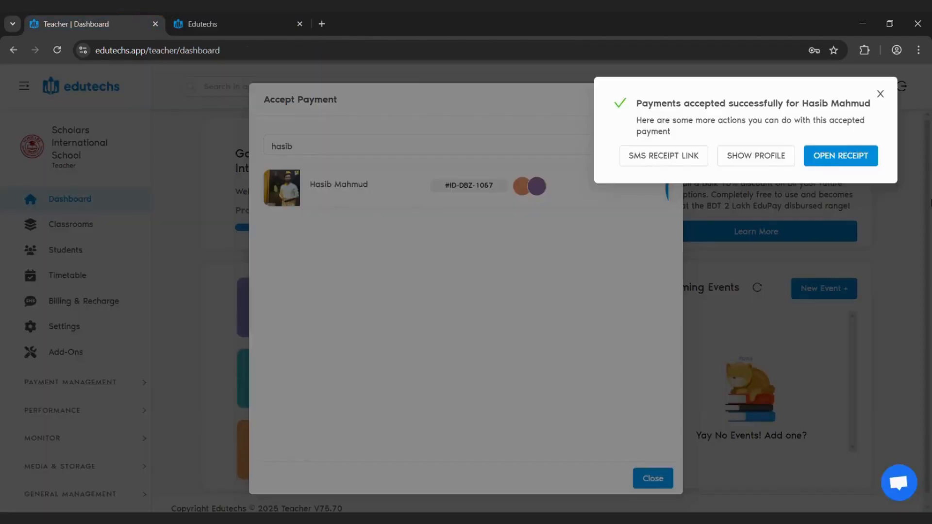
click(880, 93)
click(695, 224)
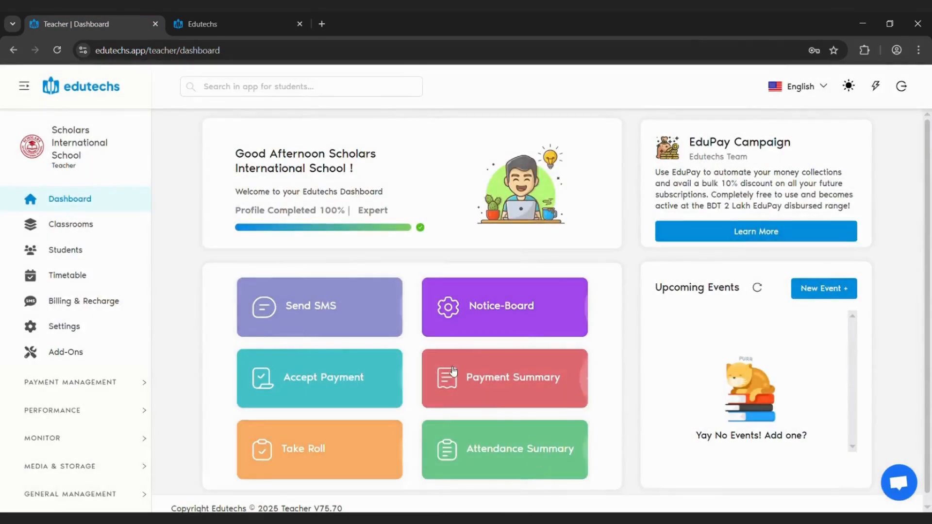
click(502, 388)
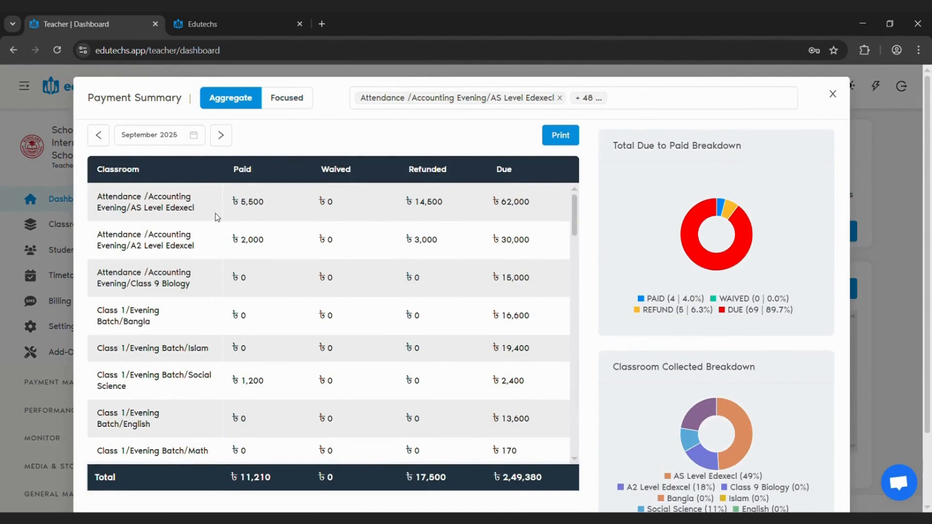
Examine the aggregate classroom table, the month choices, and the Total Due to Paid and Classroom Collected breakdowns
scroll(217, 217, down, 3)
scroll(217, 217, up, 1)
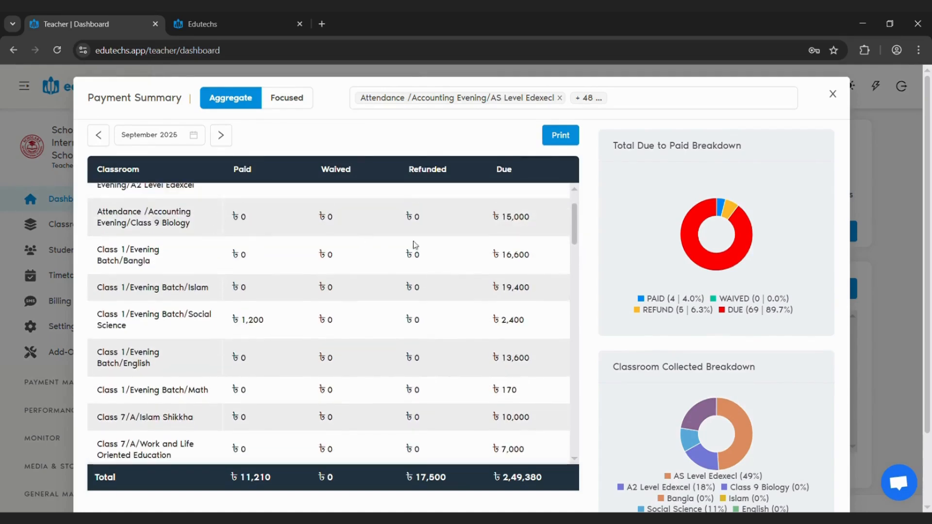
click(198, 141)
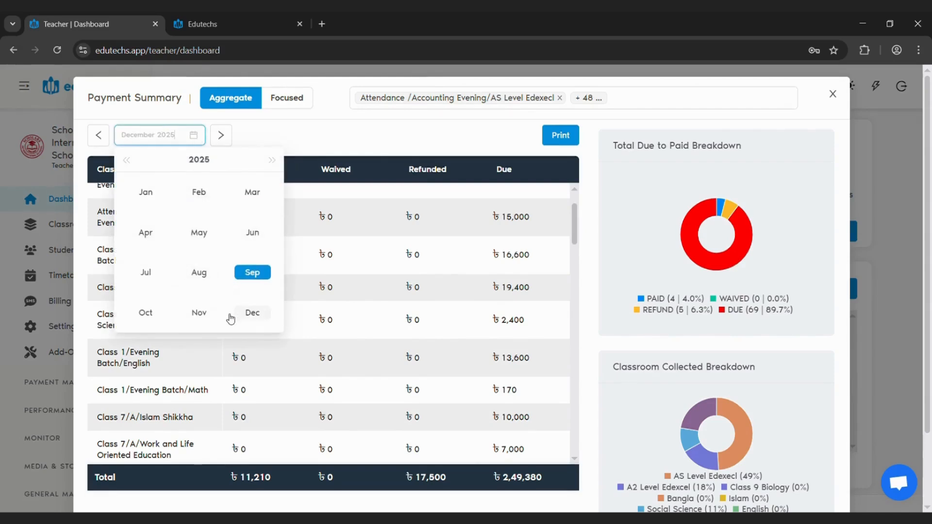
click(417, 272)
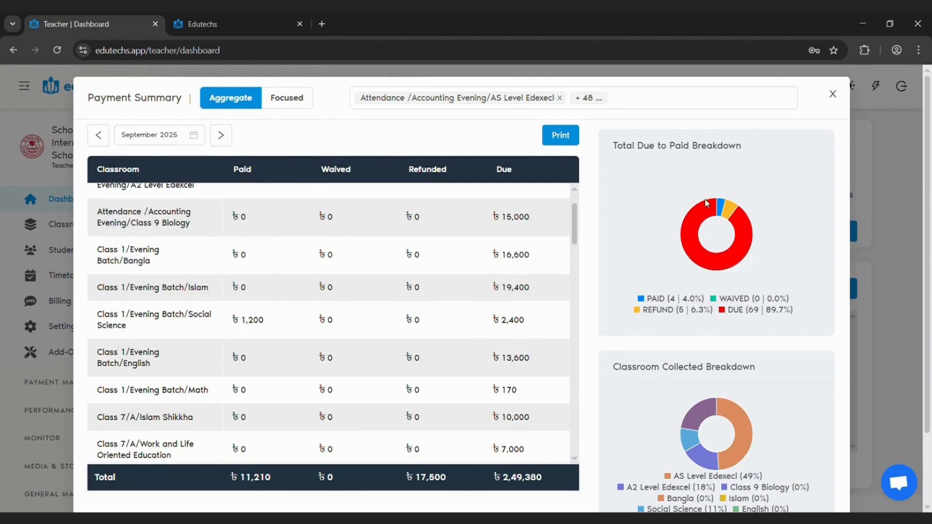
drag(647, 299, 773, 298)
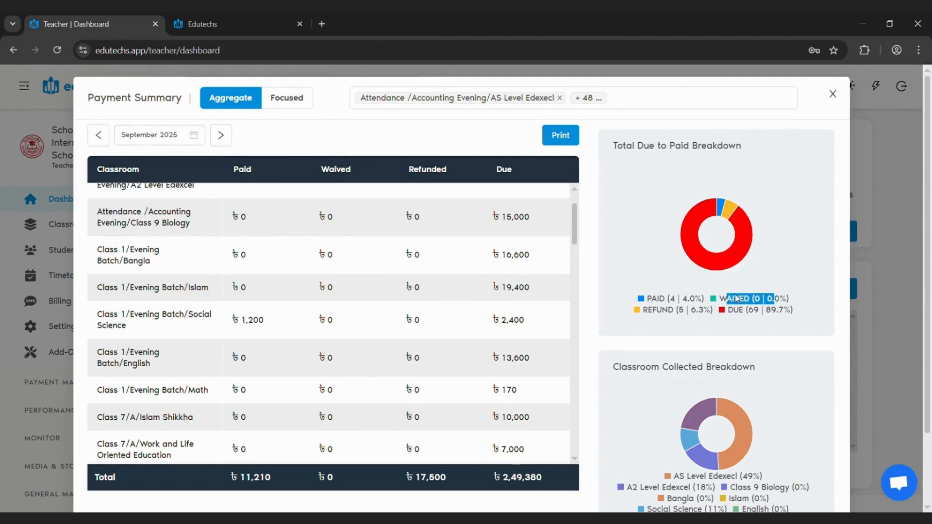
drag(643, 311, 748, 312)
click(783, 326)
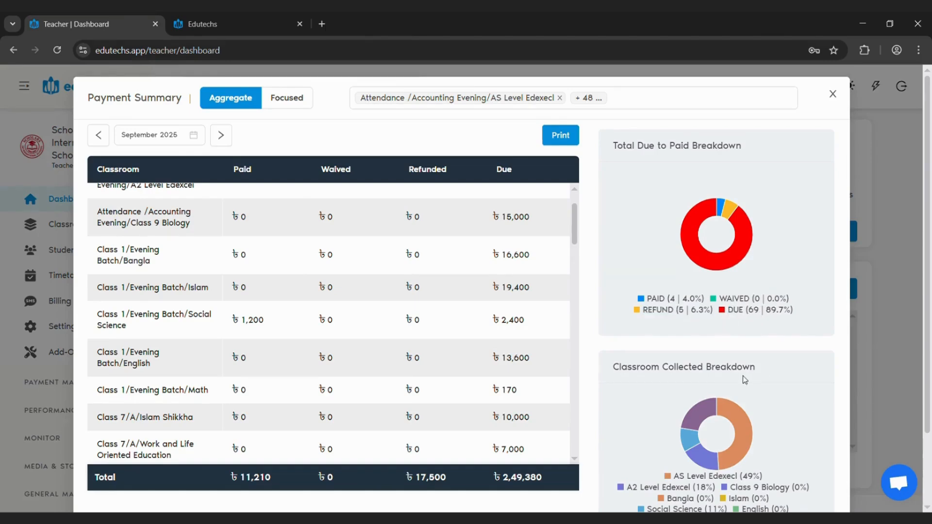
scroll(743, 376, down, 2)
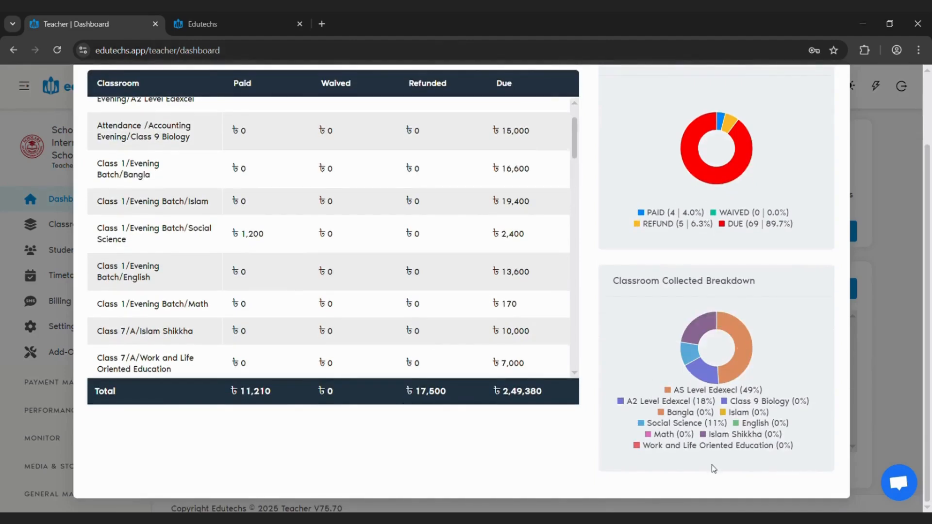
scroll(387, 280, up, 1)
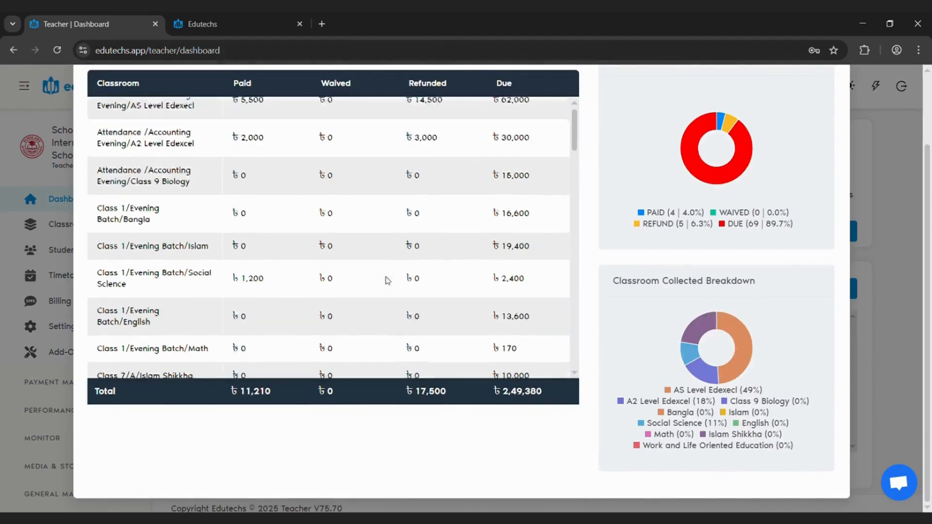
scroll(388, 281, up, 3)
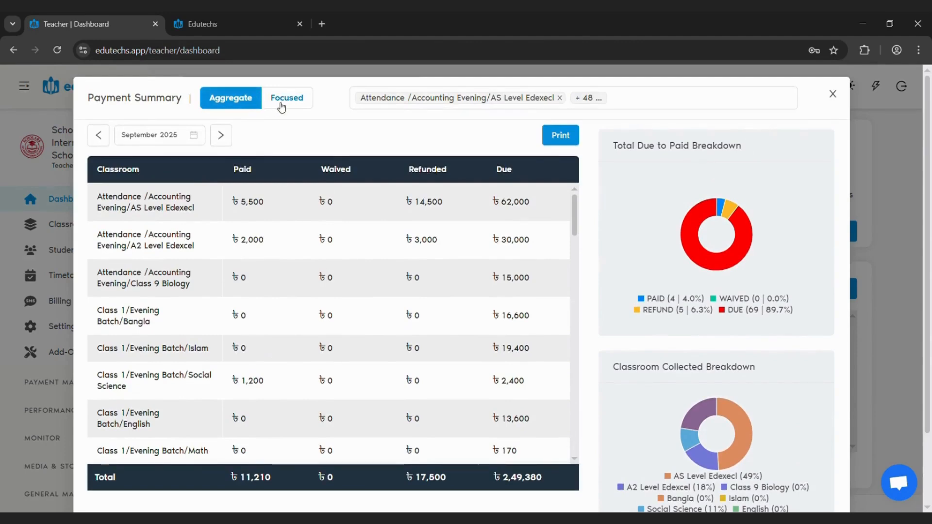
Switch the payment summary to Focused mode and compare the AS Level Edexecl tuition summary with the student's receipt
click(282, 104)
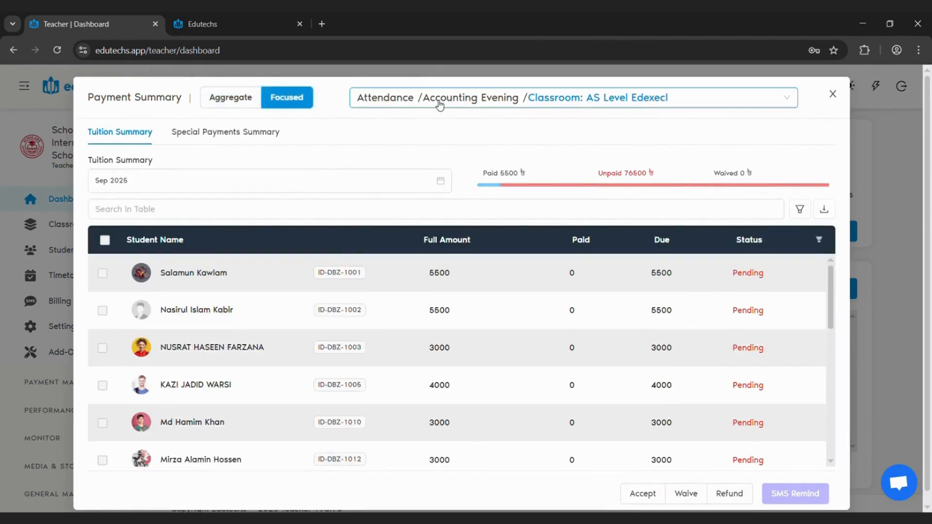
click(250, 18)
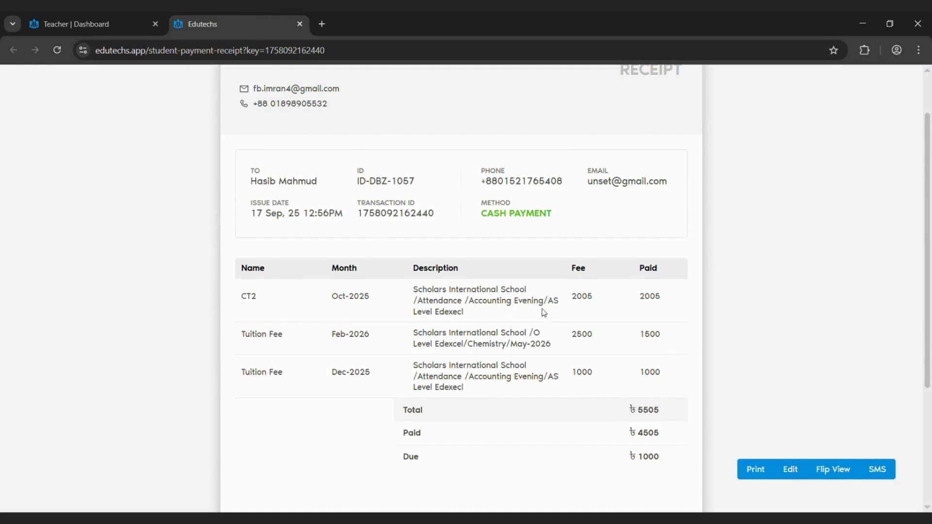
click(67, 16)
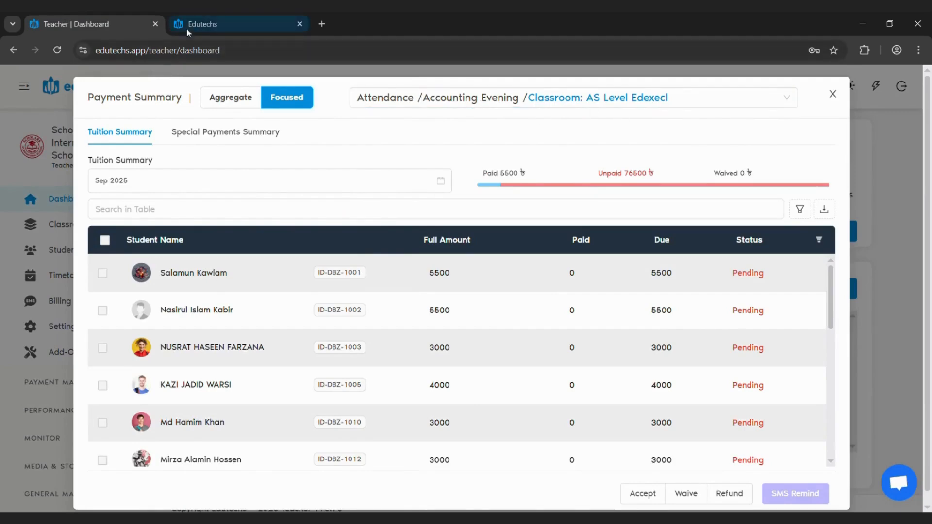
Show the Special Payments Summary for CT2 and compare it with the CT2 line on the student's receipt
click(254, 138)
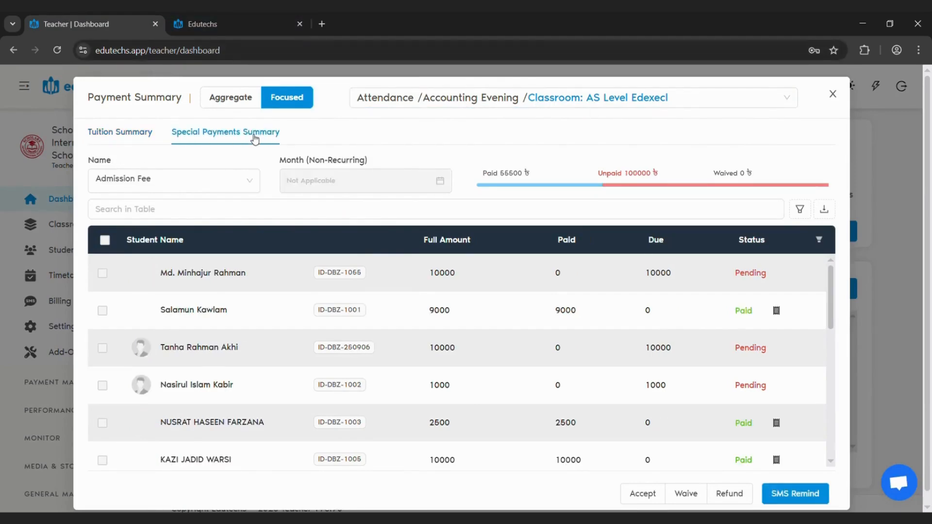
click(239, 181)
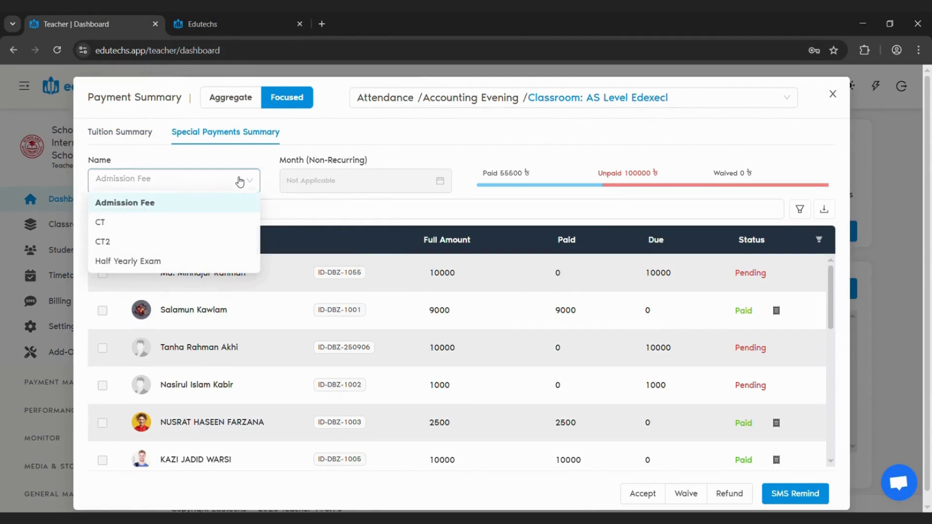
click(137, 239)
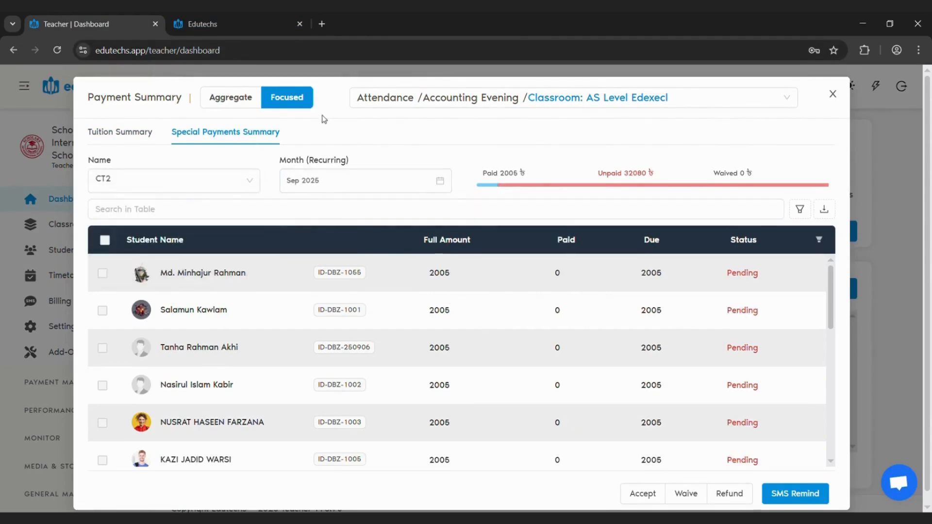
click(254, 25)
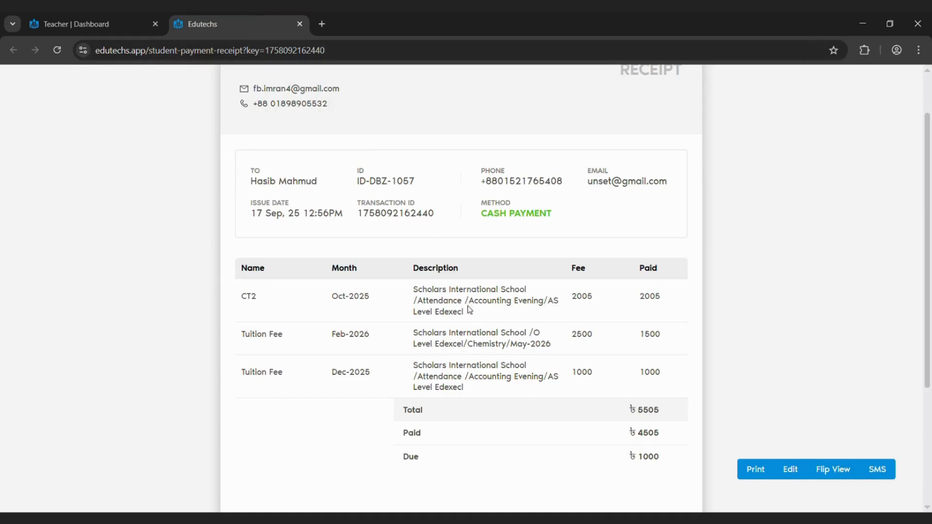
click(130, 23)
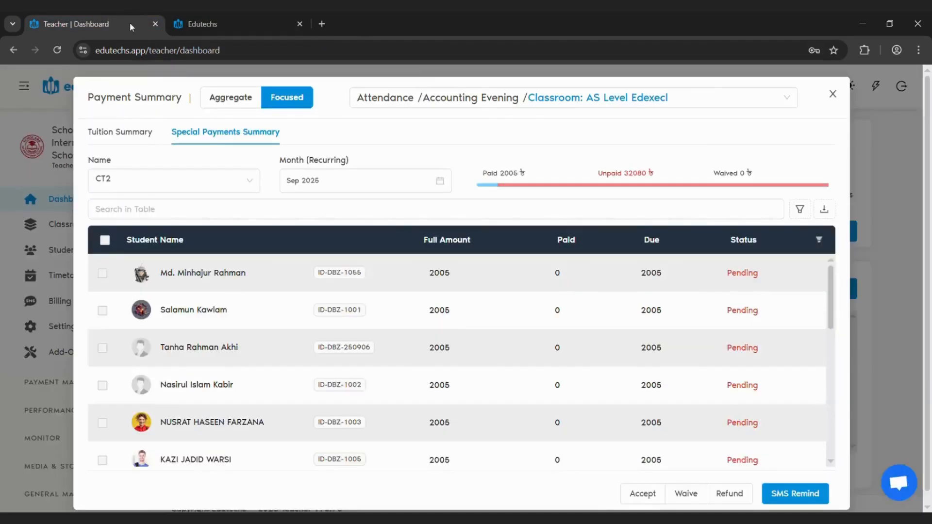
Set the CT2 special payments month to Oct 2025 and search the table for the student's name
click(366, 185)
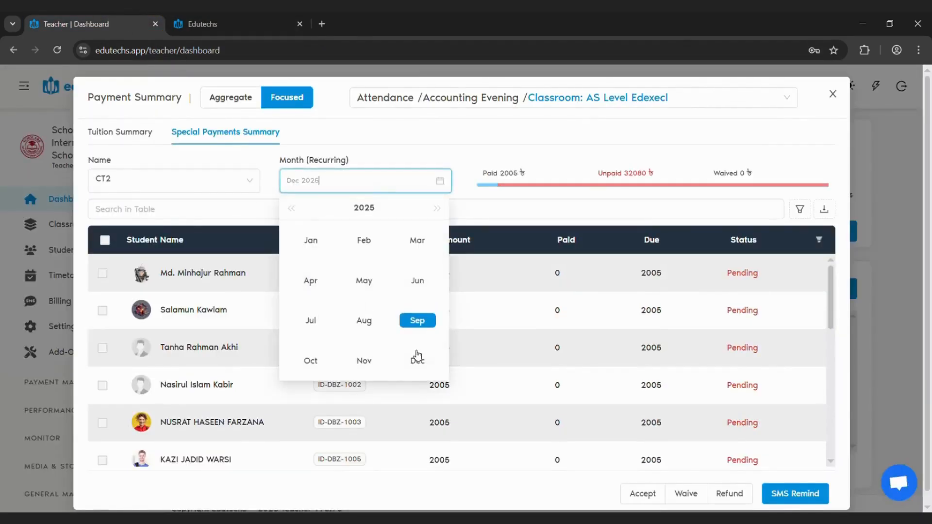
click(311, 361)
click(219, 215)
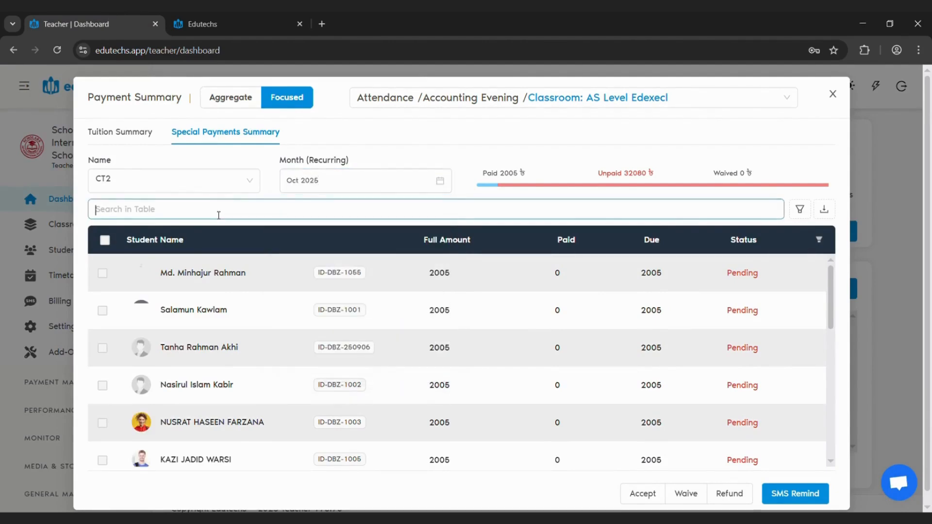
text(hasib)
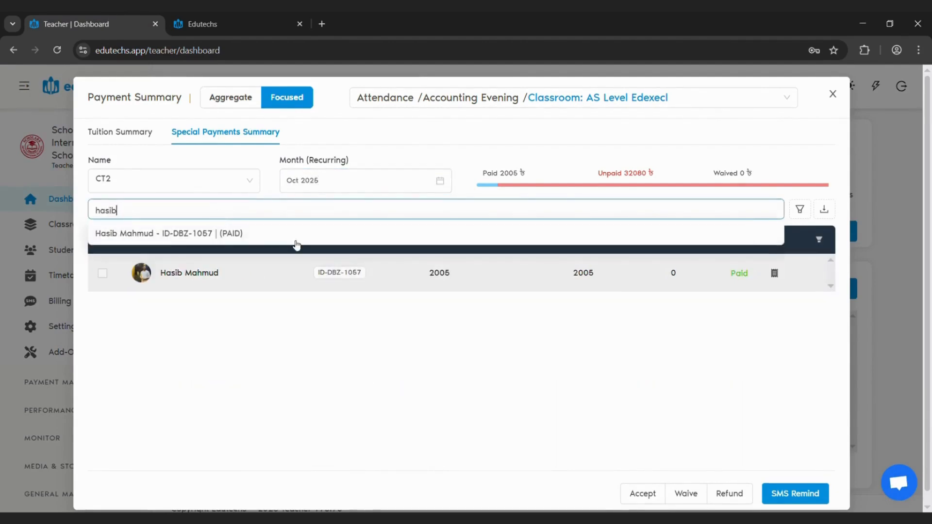
click(462, 397)
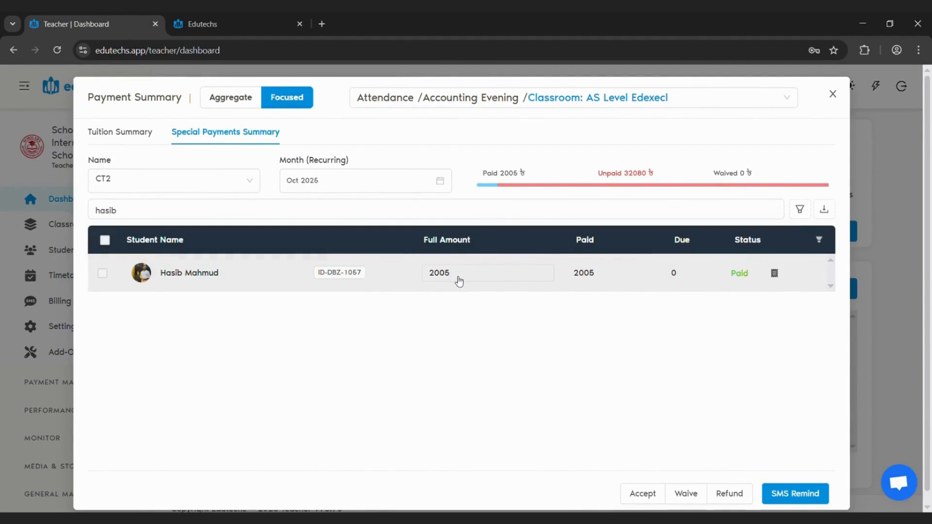
Open the student's CT2 receipt, close the duplicate receipt tab and compare the receipt with the summary
click(775, 275)
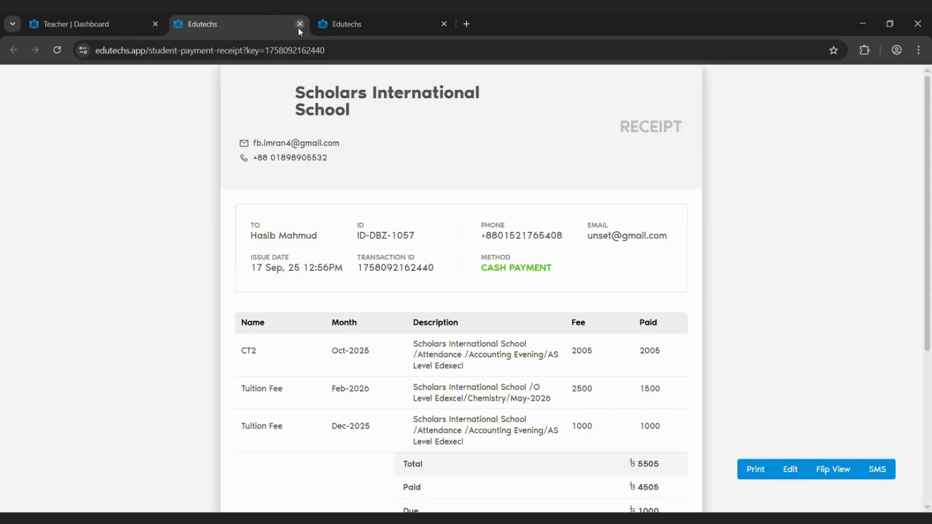
click(299, 24)
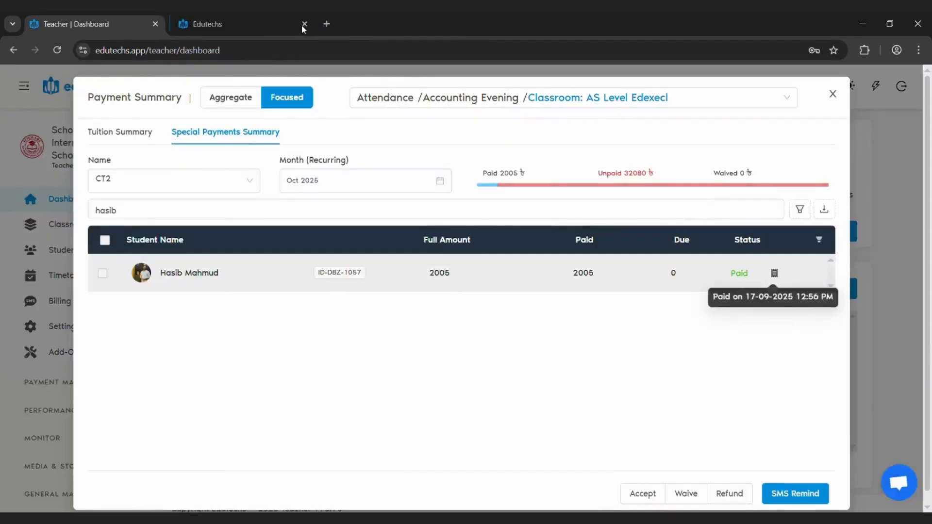
click(237, 23)
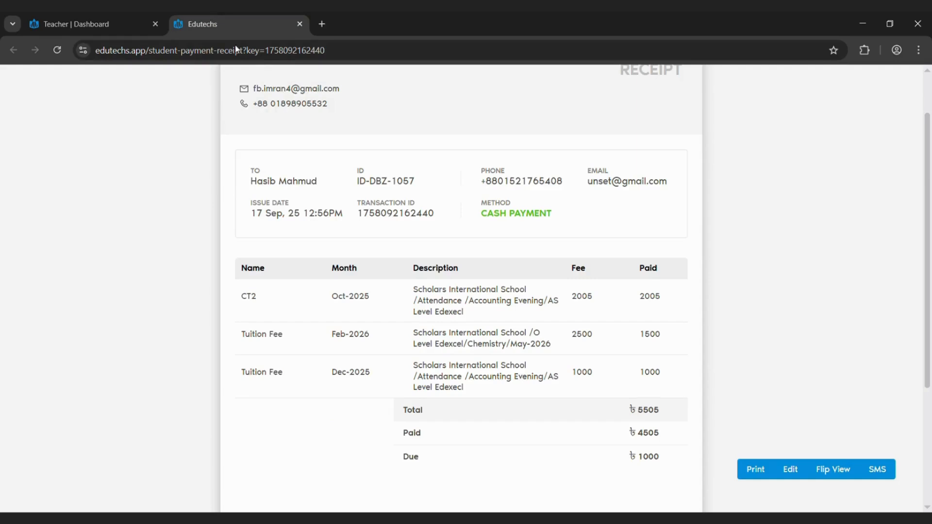
click(77, 17)
Switch the summary to O Level Edexcel / Chemistry / Classroom: May-2026 and check its tuition line on the receipt
click(486, 102)
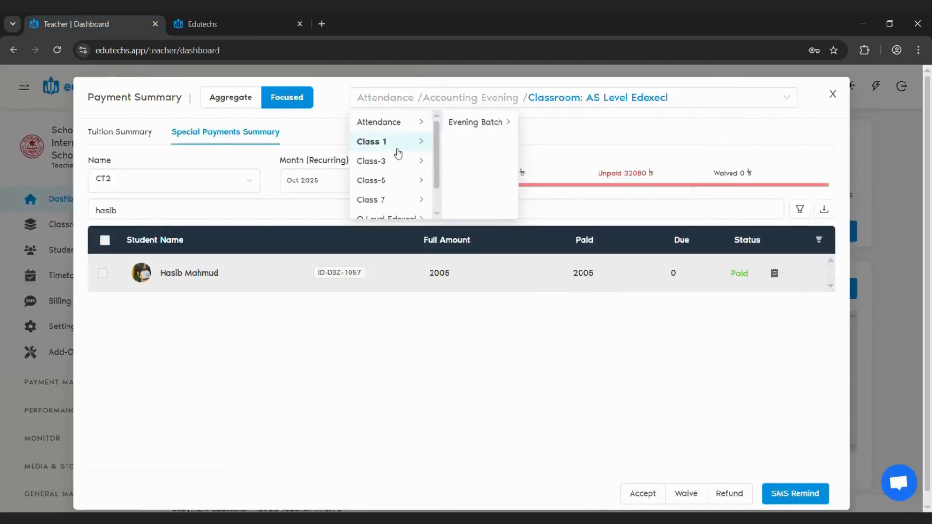
scroll(395, 184, down, 1)
mouse_move(414, 193)
mouse_move(486, 126)
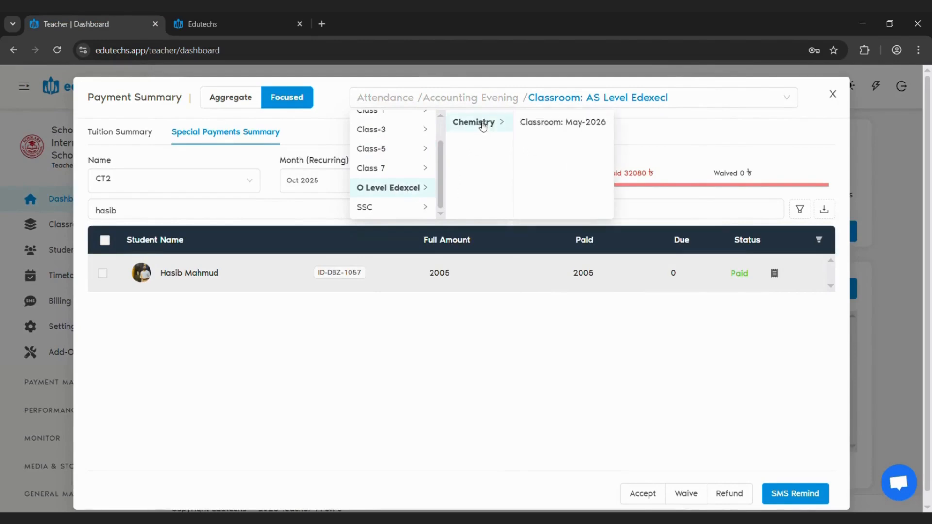
click(581, 124)
click(234, 22)
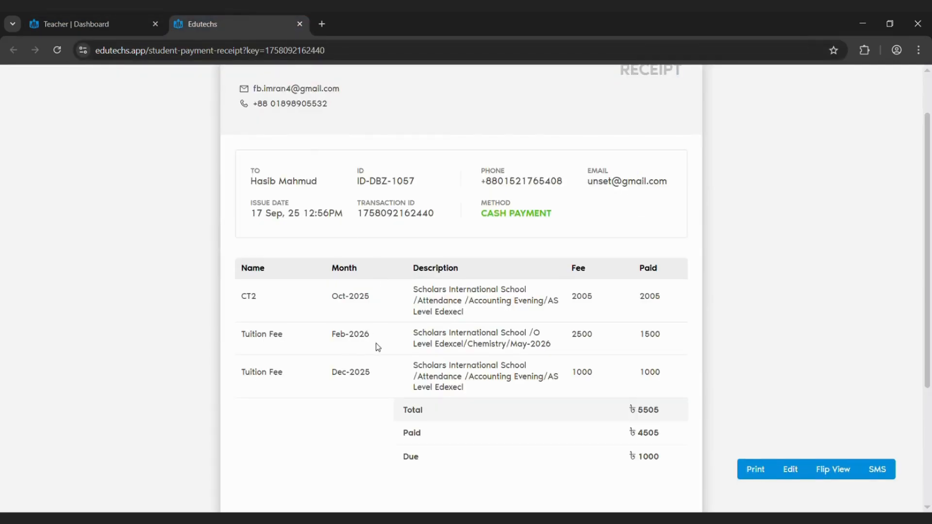
click(78, 23)
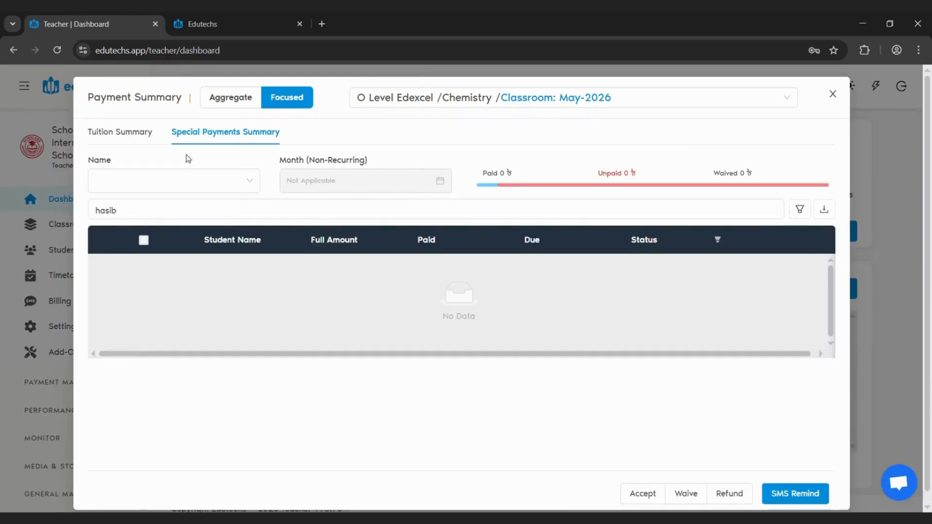
Show the classroom's tuition summary for Feb 2026, search for the student and compare the entry with the receipt
click(135, 131)
click(181, 187)
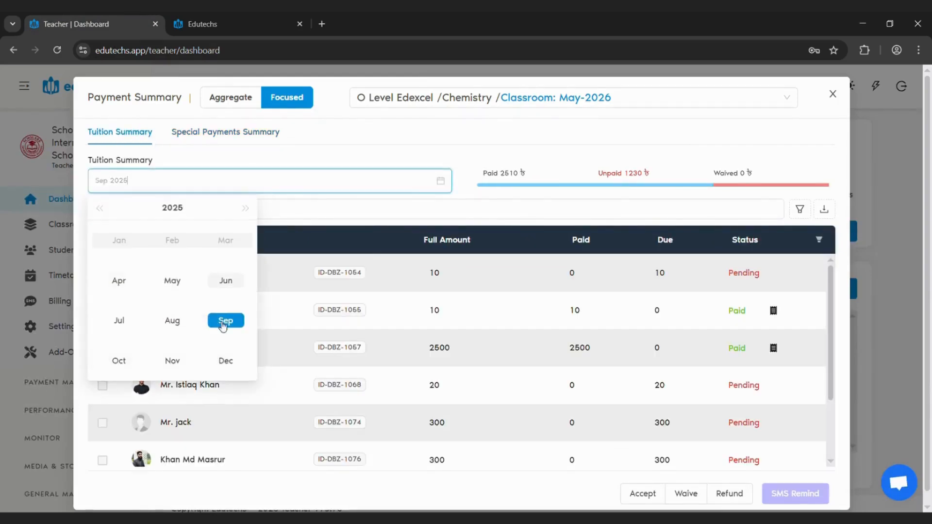
click(245, 208)
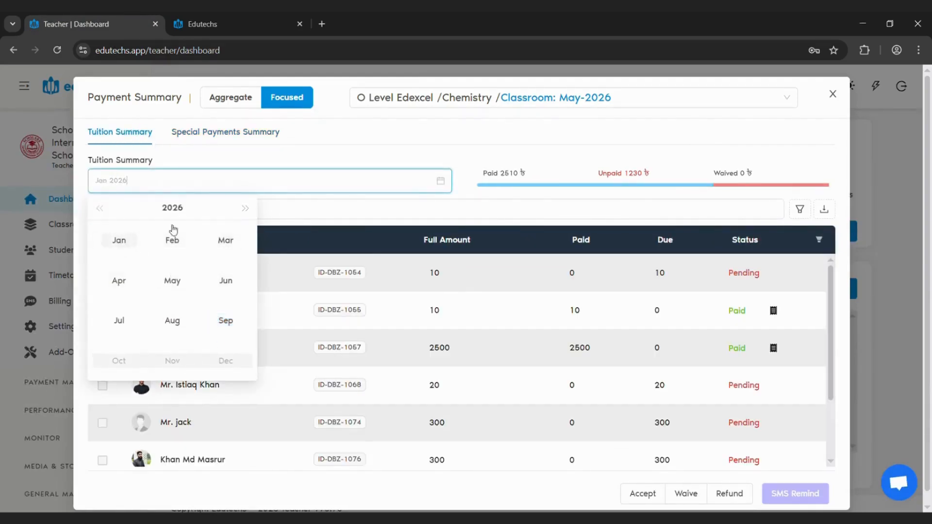
click(177, 241)
click(211, 216)
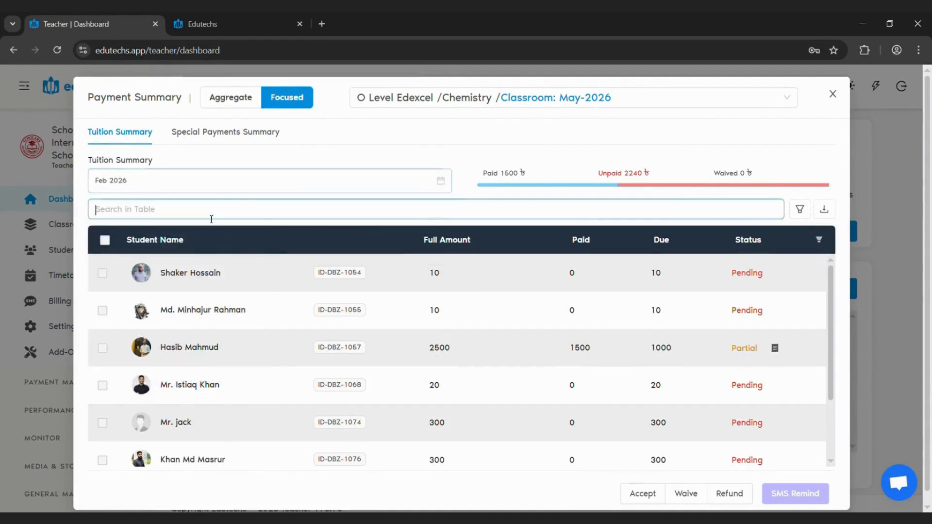
text(hasib)
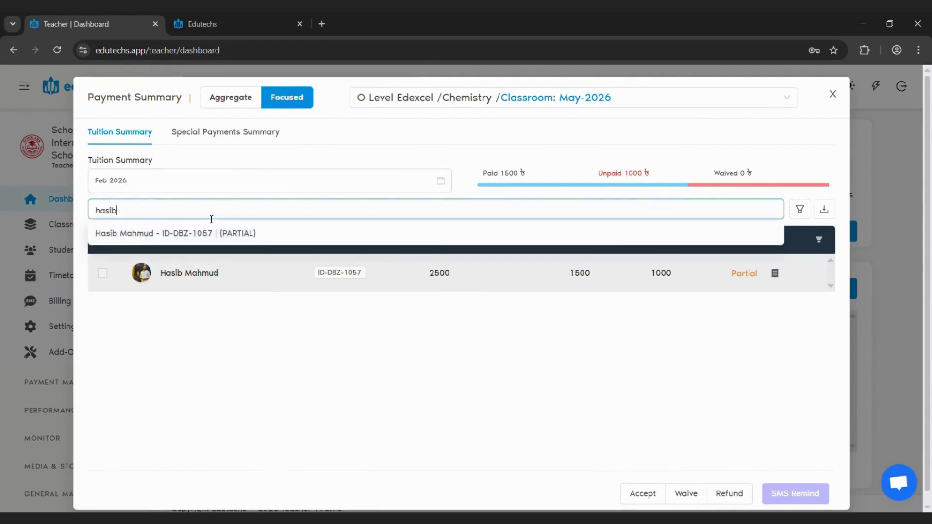
click(363, 390)
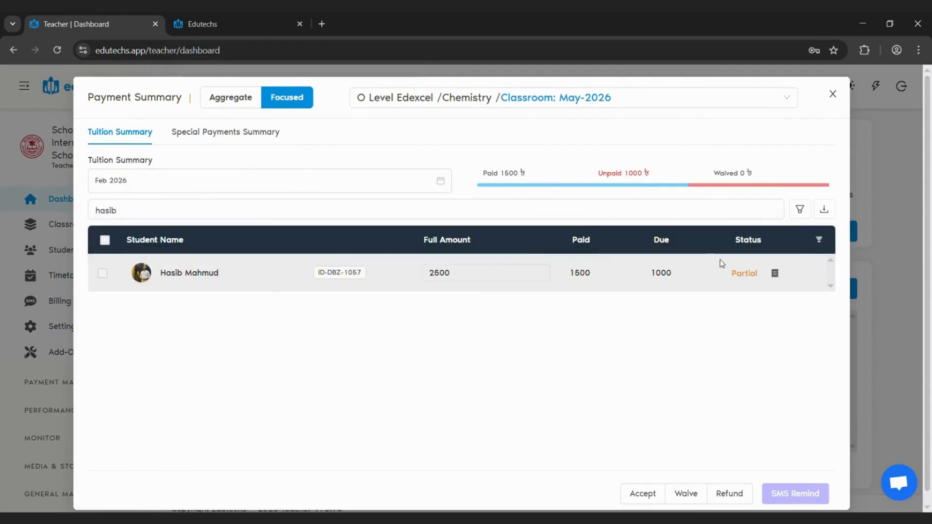
click(264, 16)
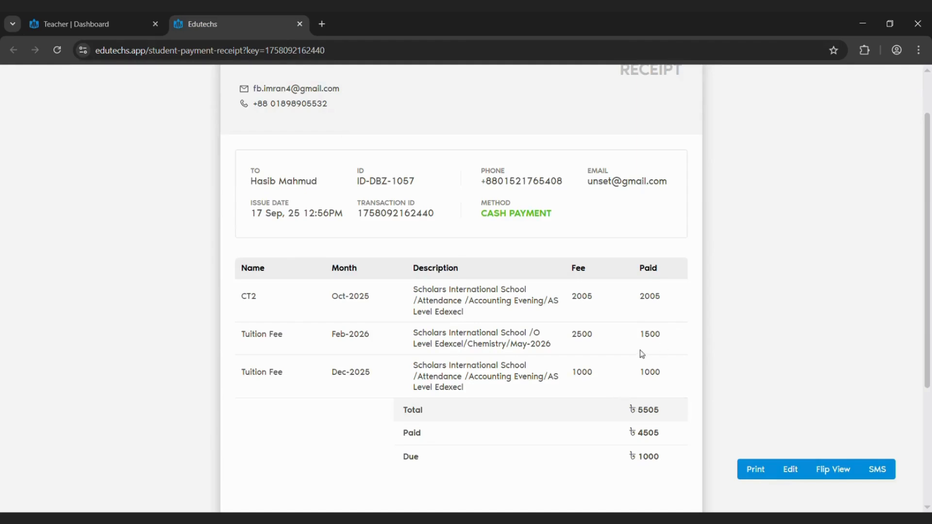
click(130, 16)
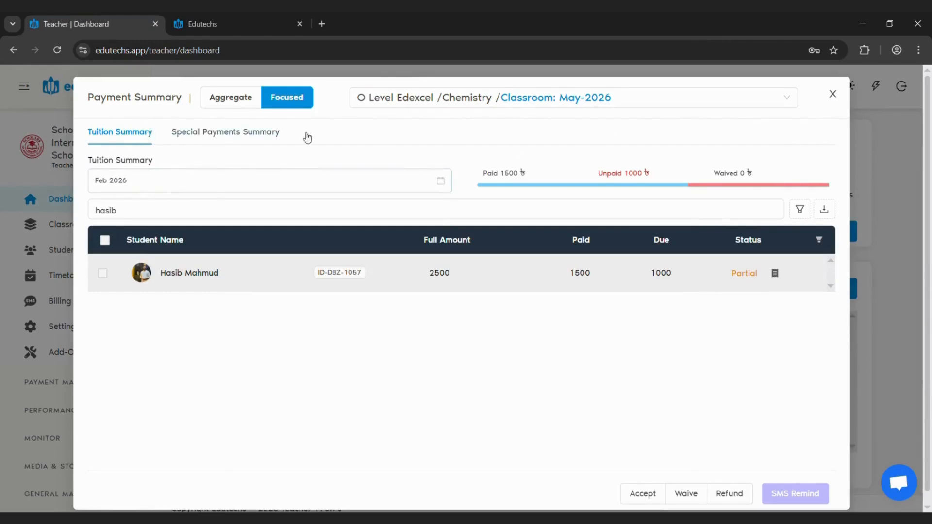
Clear the student search and filter the Feb 2026 tuition list by PENDING status
double_click(171, 220)
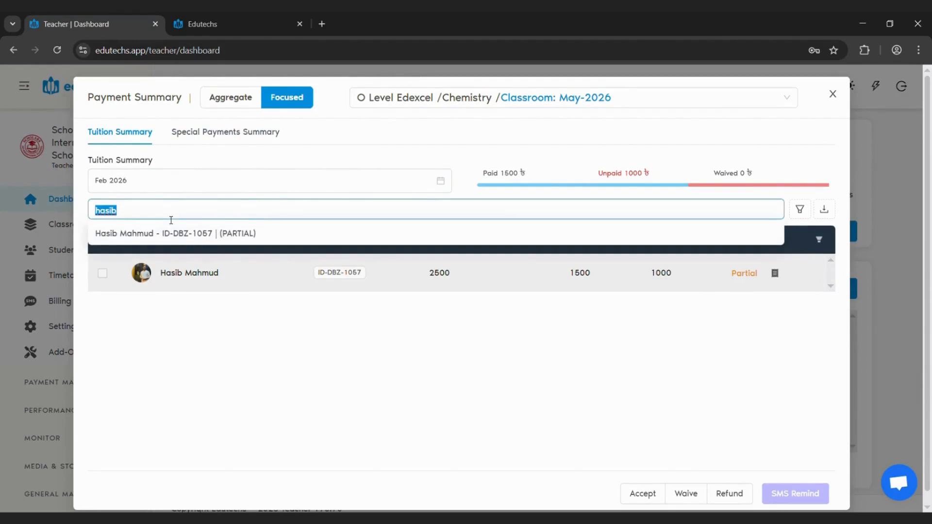
key(BackSpace)
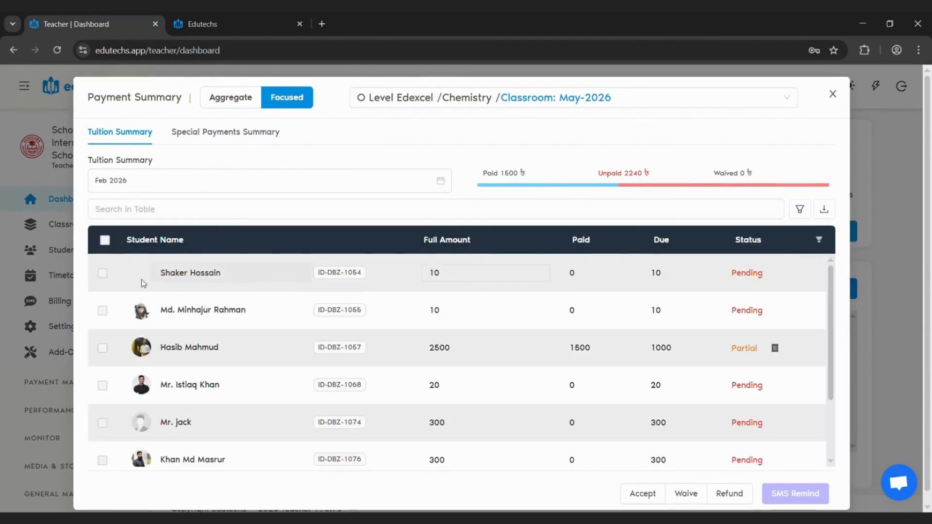
click(144, 176)
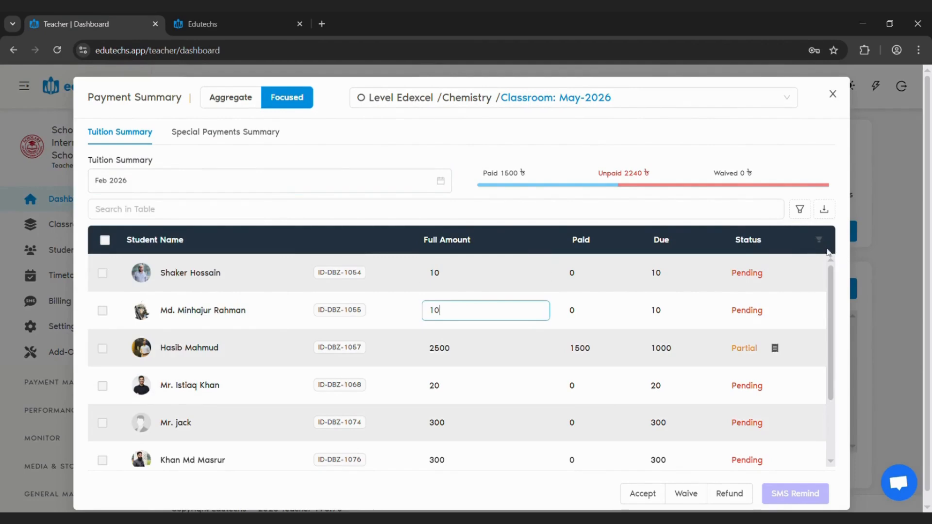
click(820, 242)
click(820, 243)
click(819, 241)
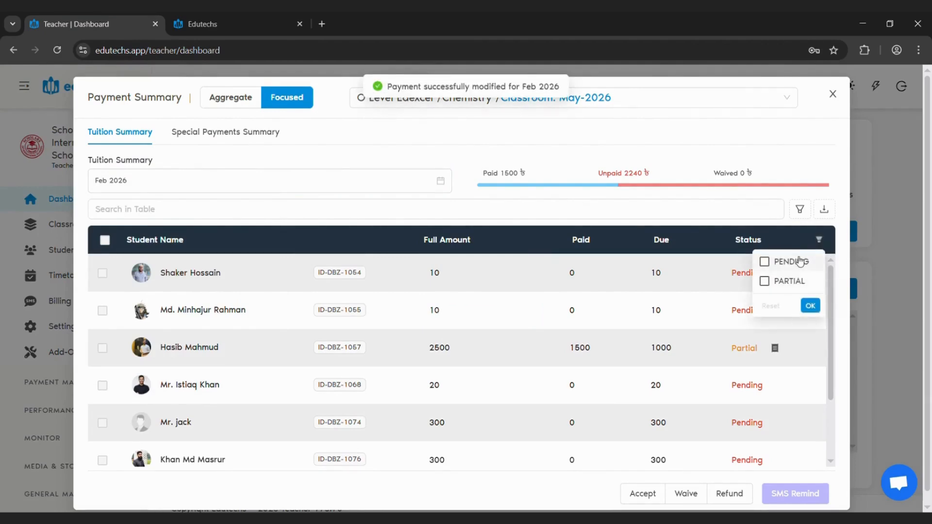
click(796, 261)
click(810, 305)
scroll(641, 345, down, 2)
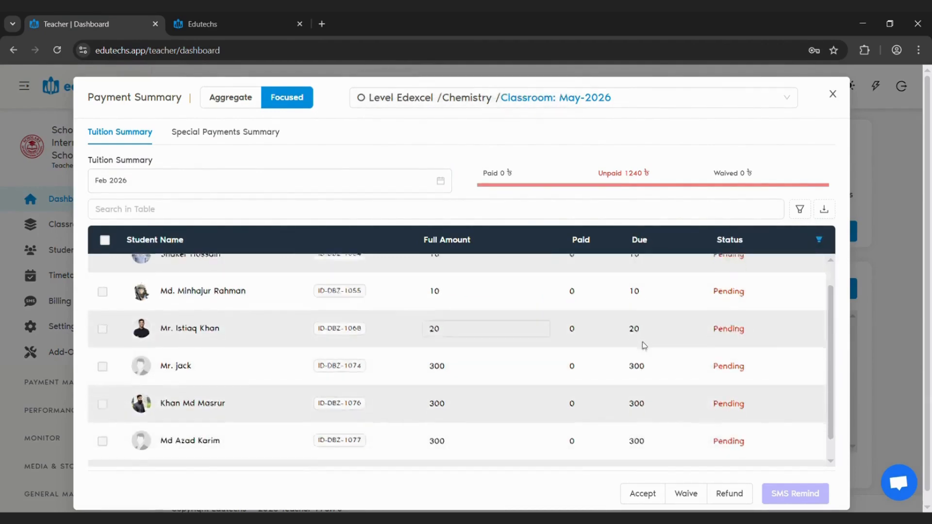
Select all pending students and review the bulk actions: Accept, Waive, Refund and SMS Remind
click(105, 240)
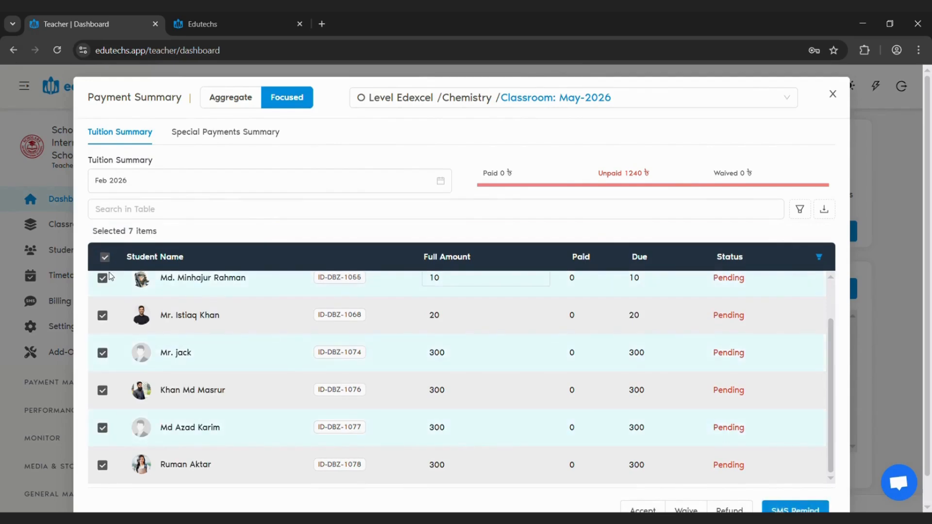
scroll(728, 428, down, 1)
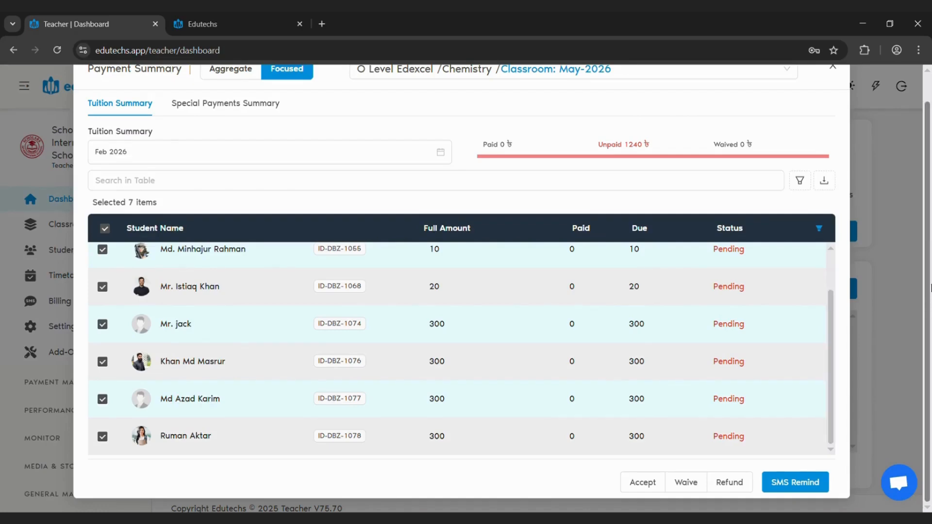
scroll(801, 223, up, 1)
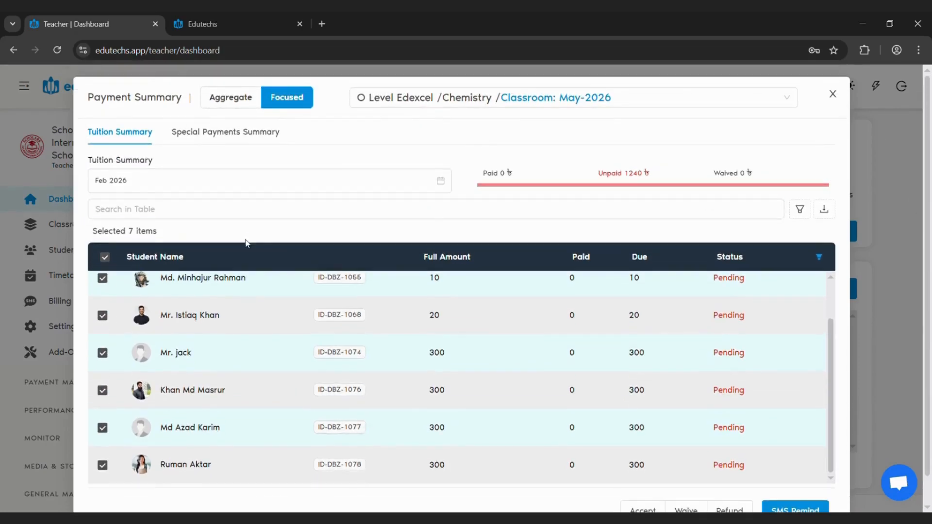
Reset the status filter so the tuition list includes every student
click(825, 259)
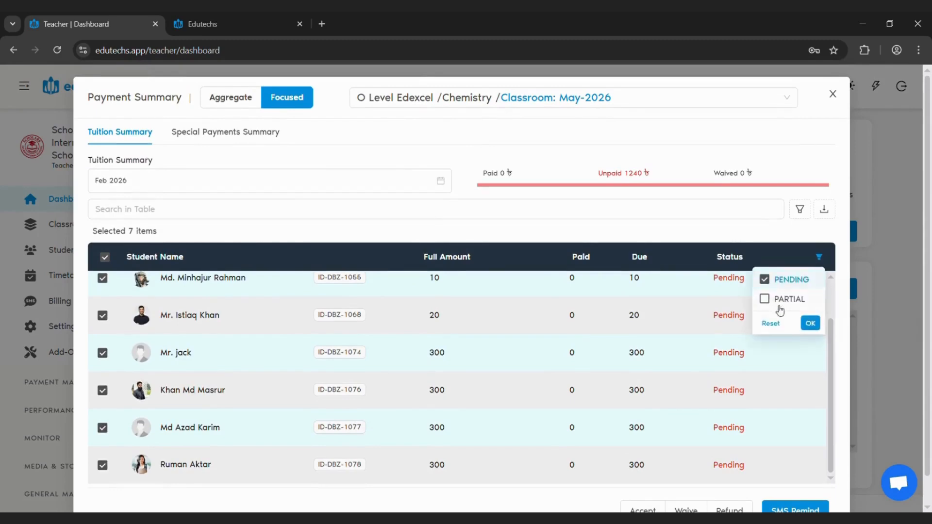
click(765, 325)
click(810, 323)
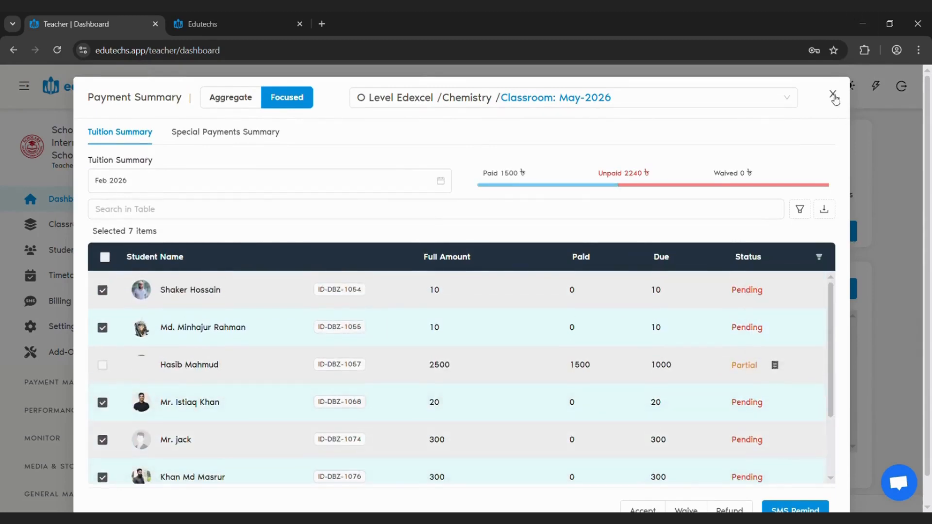
Examine the Paid, Unpaid and Waived totals and close the Payment Summary
drag(503, 177, 549, 183)
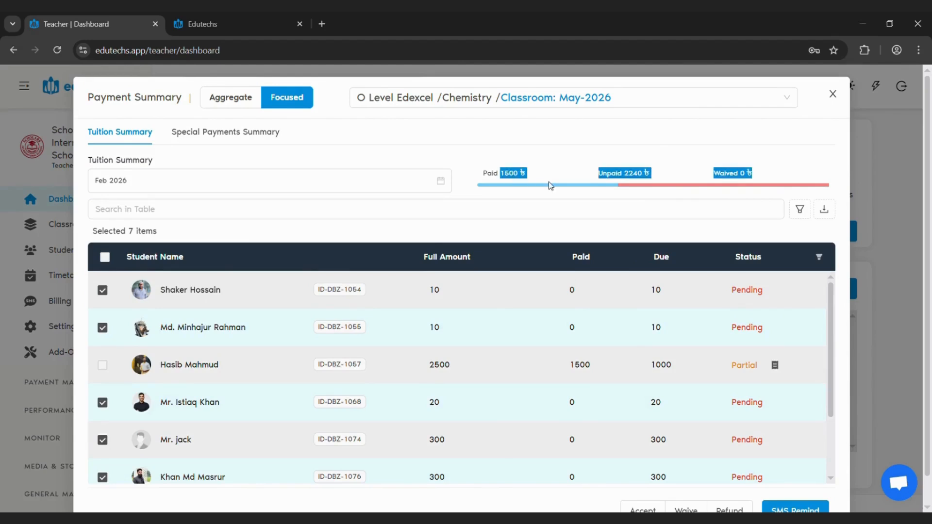
click(622, 193)
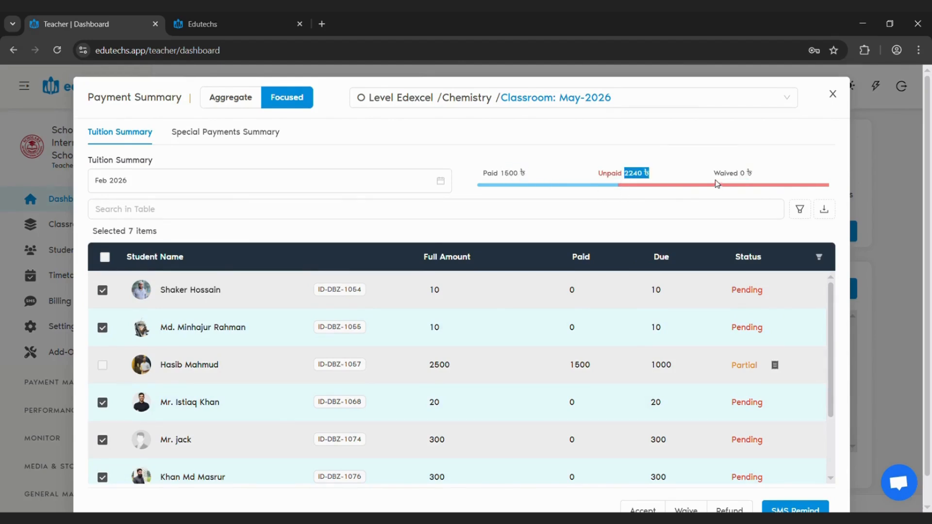
click(831, 212)
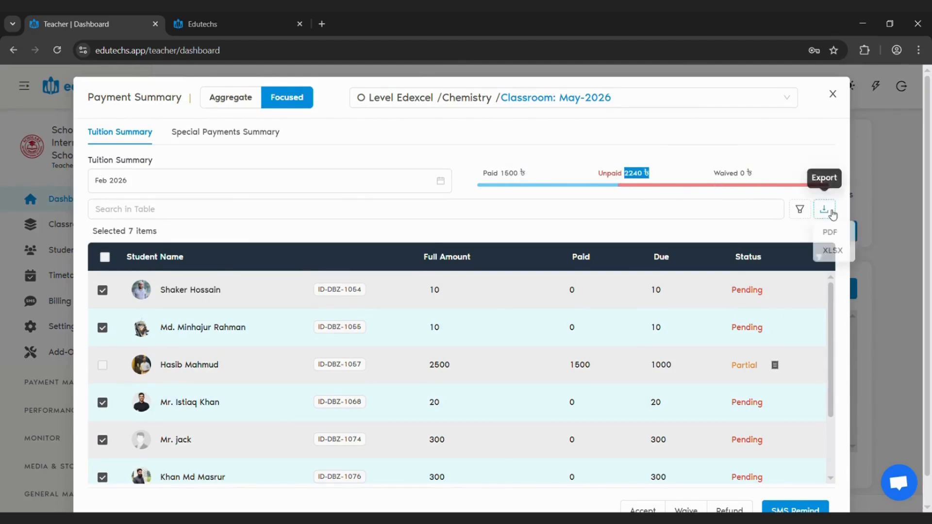
click(832, 93)
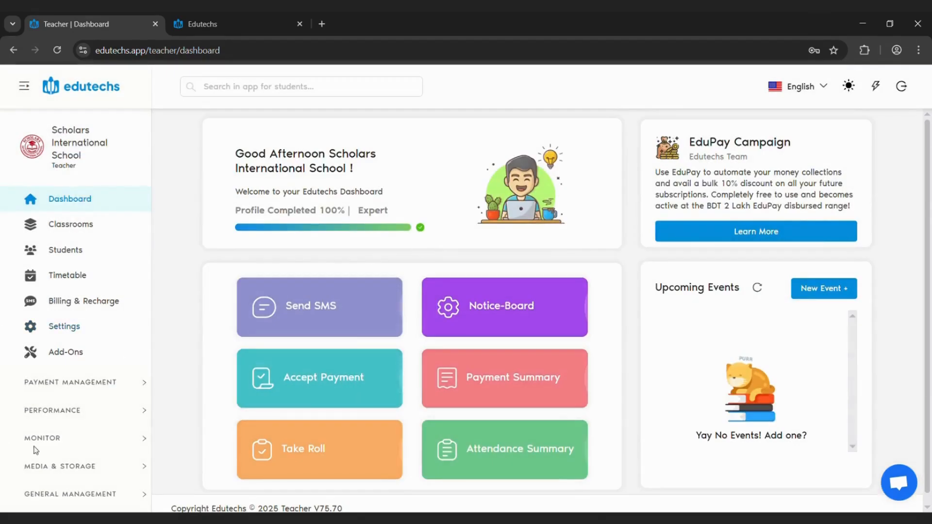
Open the Money Manager under Payment Management and limit its records to Today
click(66, 391)
click(62, 411)
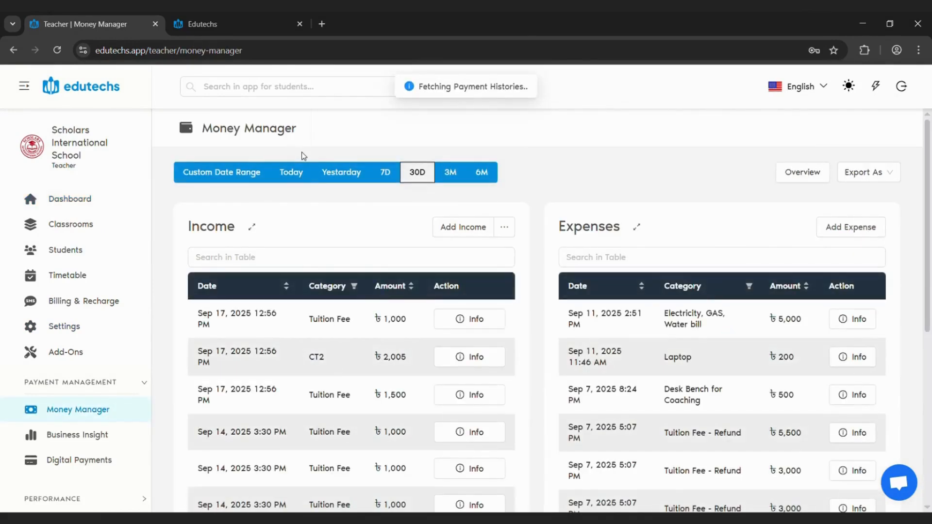
click(302, 178)
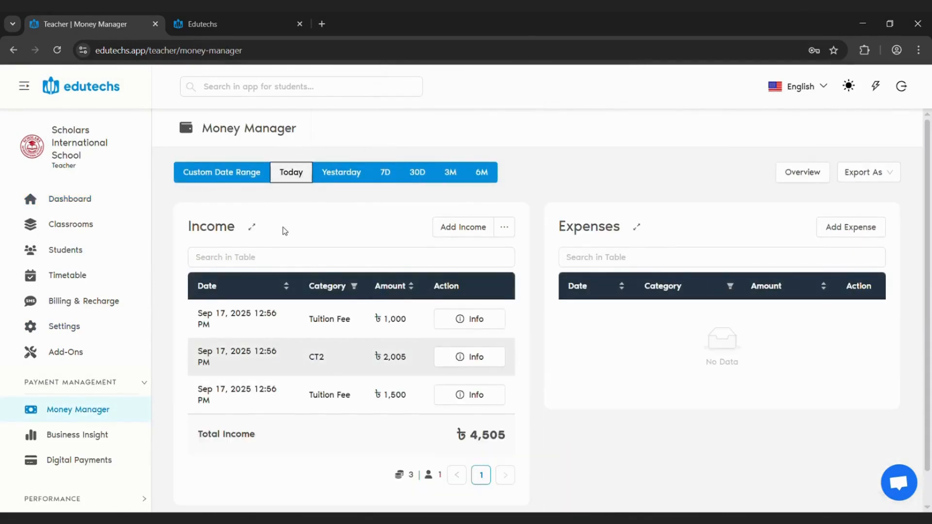
Expand the Income table and examine the month, classroom and status of today's payments
scroll(361, 304, down, 1)
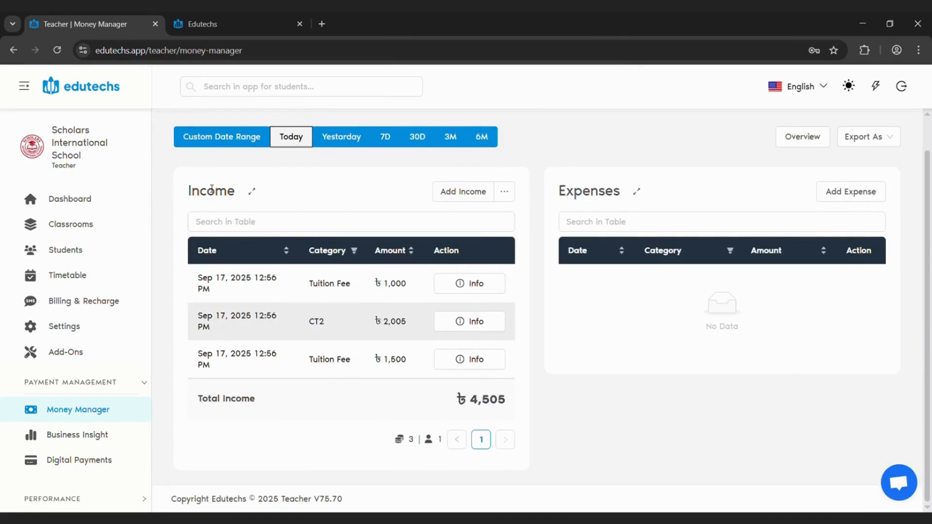
click(251, 191)
scroll(401, 276, down, 1)
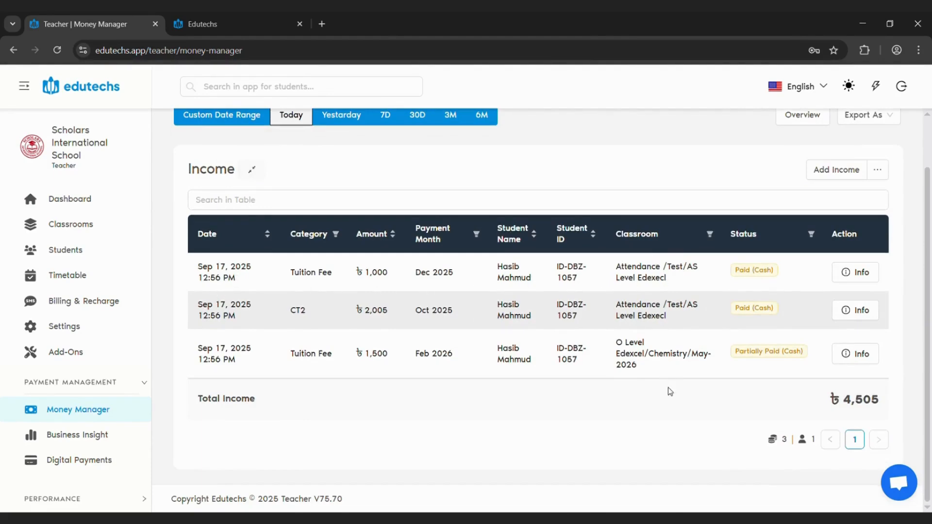
Check the payment statuses, view the details of the partially paid Feb 2026 tuition fee, and close them
drag(739, 270, 786, 270)
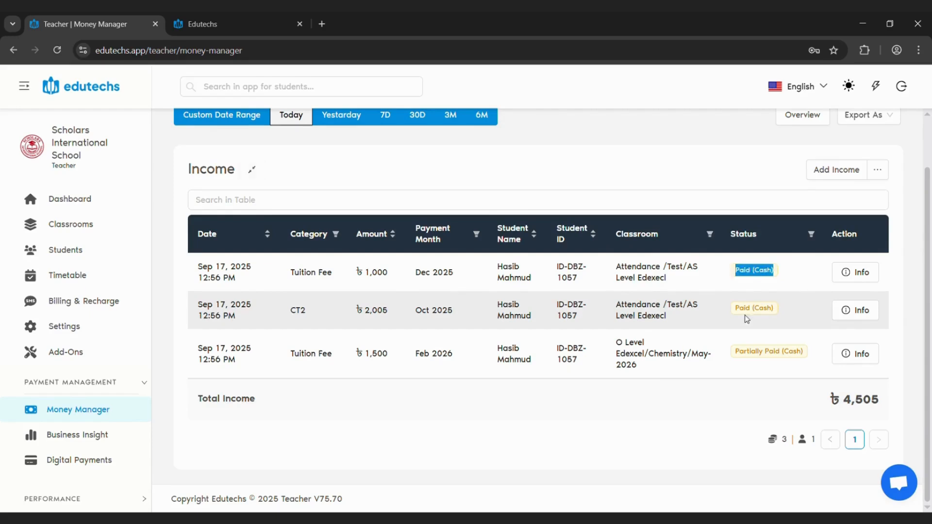
click(407, 297)
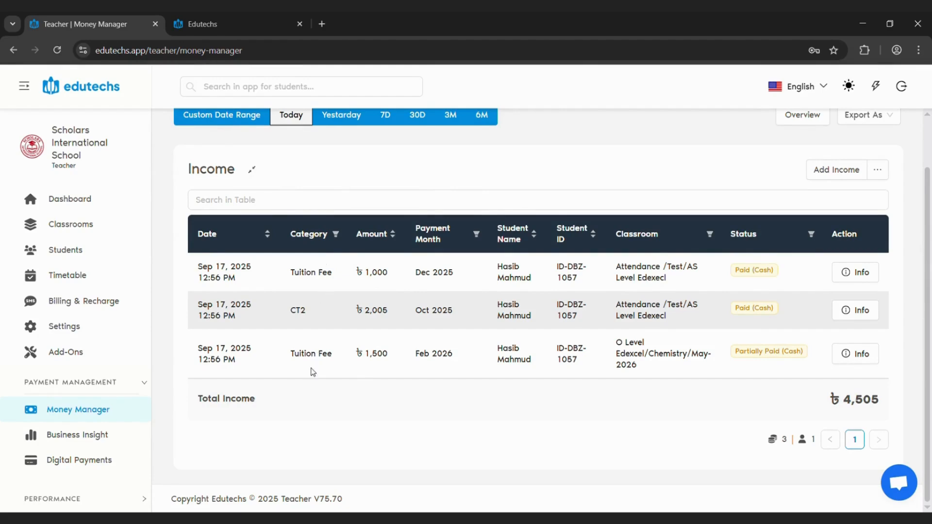
click(856, 354)
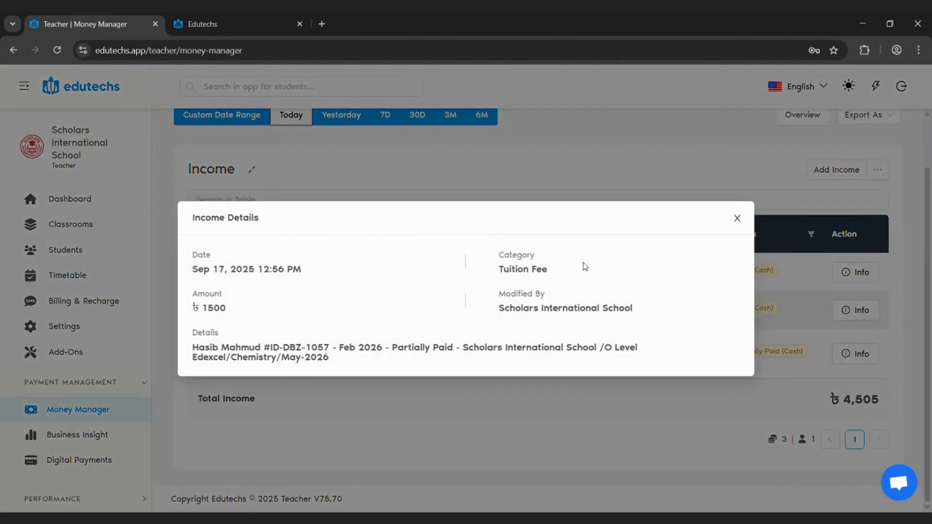
click(613, 434)
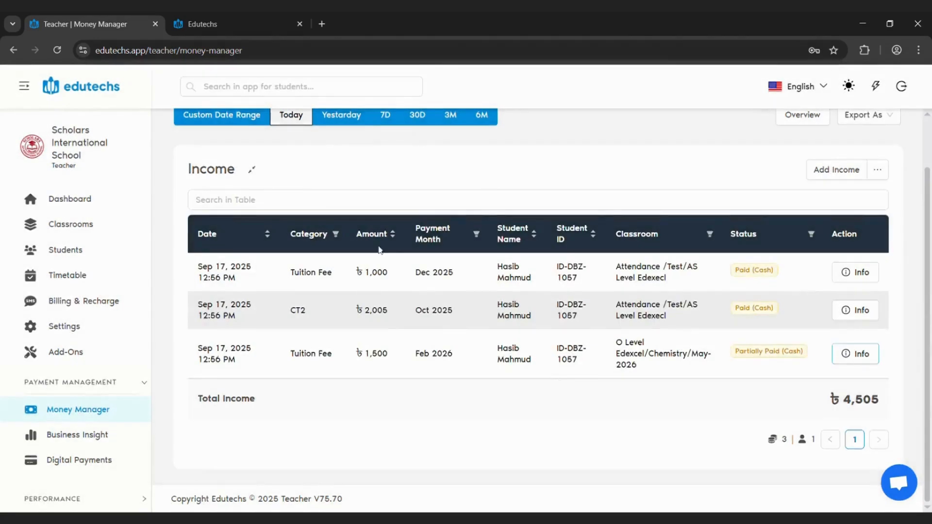
Collapse the Income table, set the Money Manager period to 30D, and review the total income and total expense
click(253, 174)
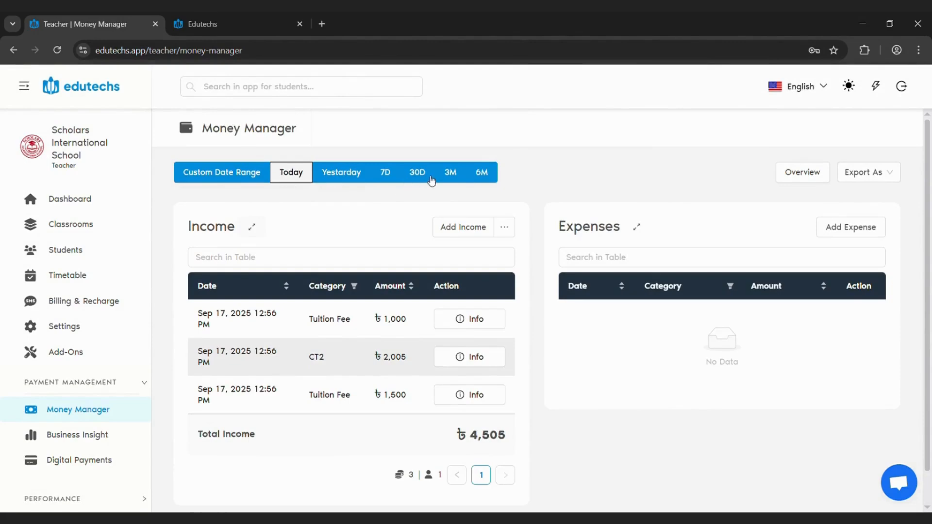
click(427, 175)
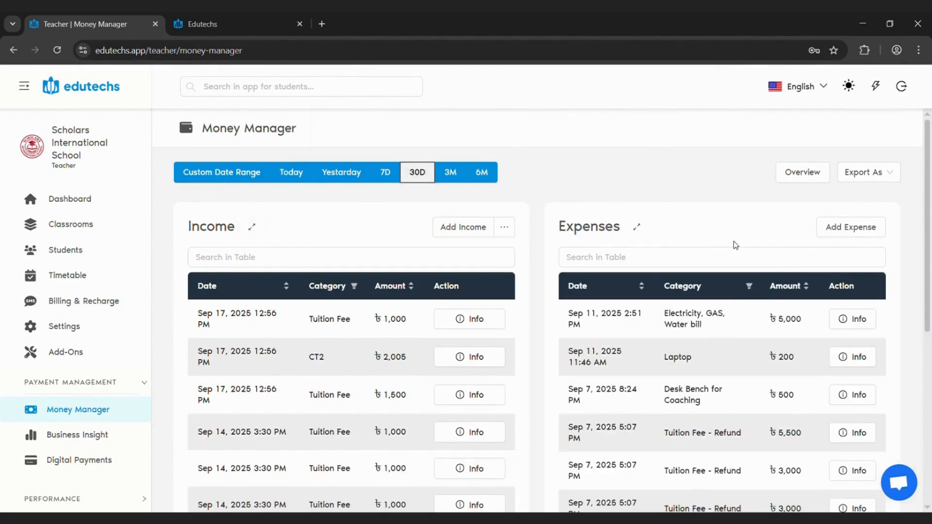
scroll(531, 220, down, 1)
scroll(532, 219, down, 5)
scroll(439, 379, up, 6)
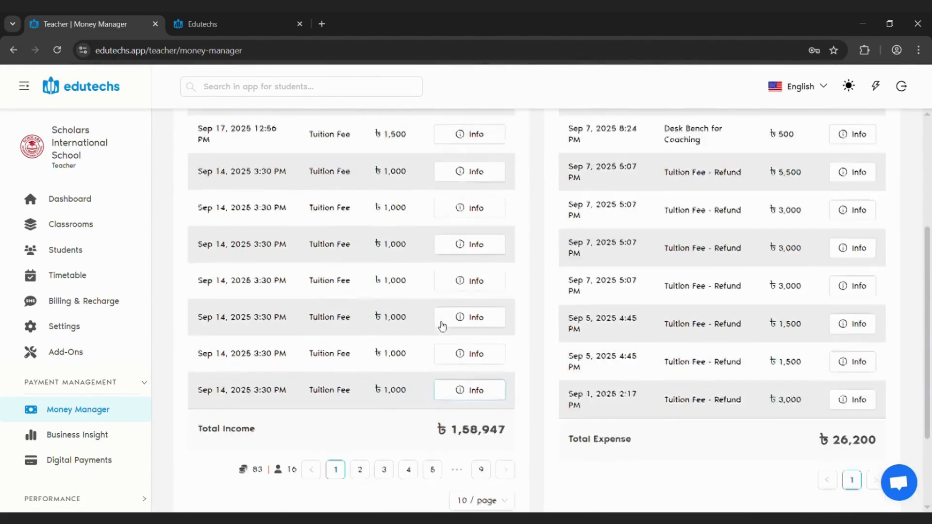
scroll(448, 227, down, 5)
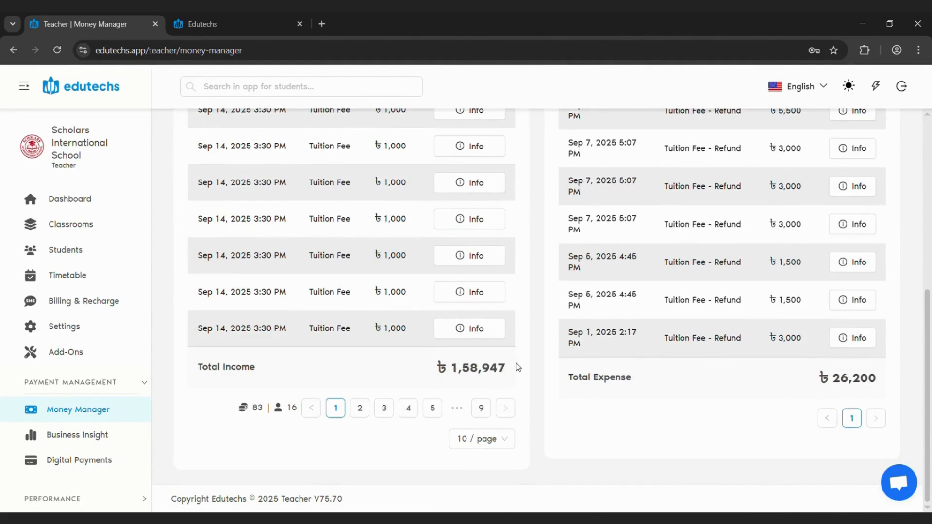
scroll(888, 384, up, 5)
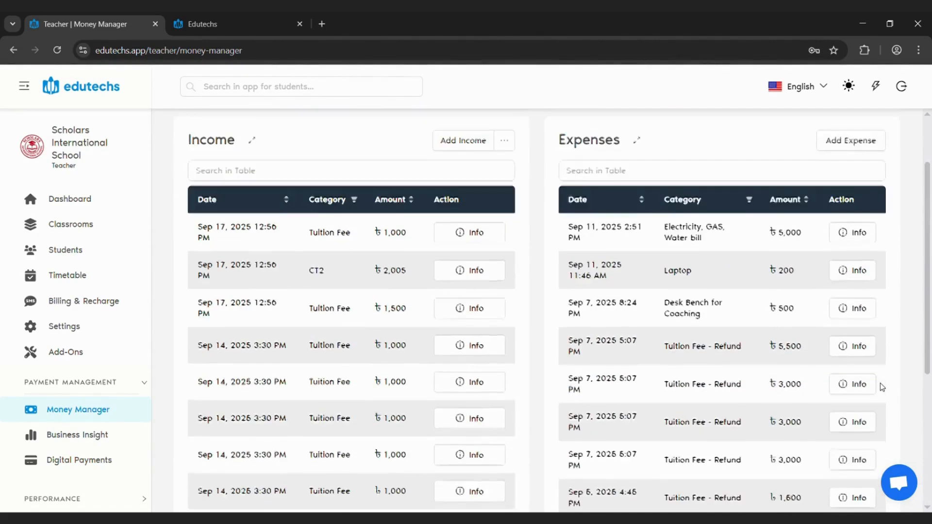
scroll(880, 382, up, 3)
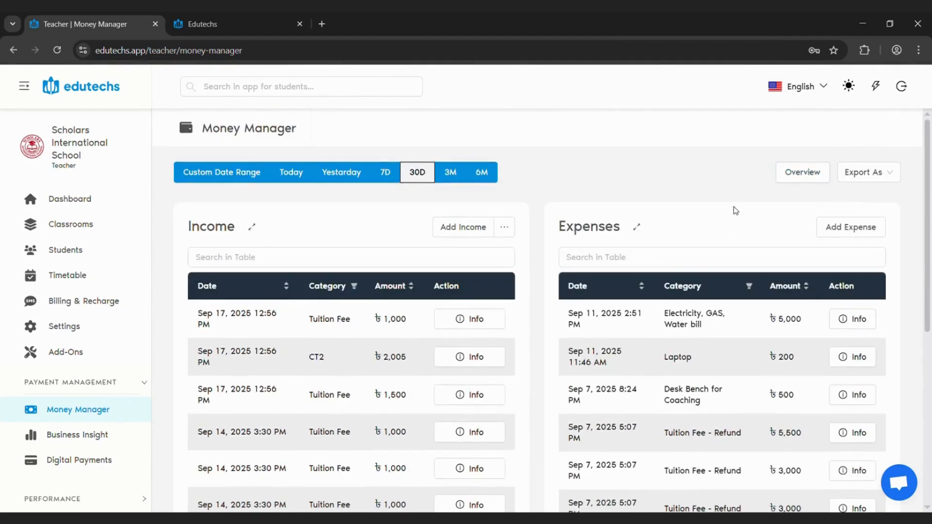
Check the available export format, examine the financial Overview's date range, net profit and income and expense charts, and close it
click(877, 172)
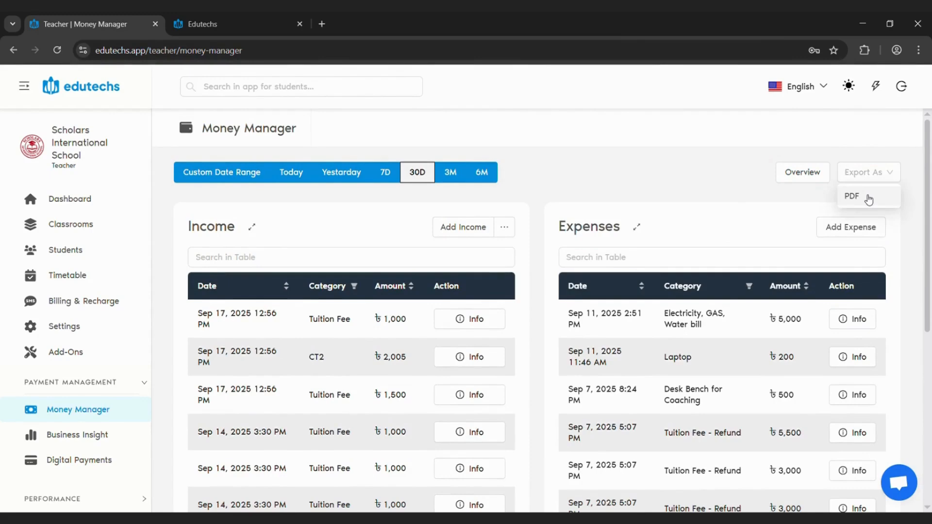
click(813, 180)
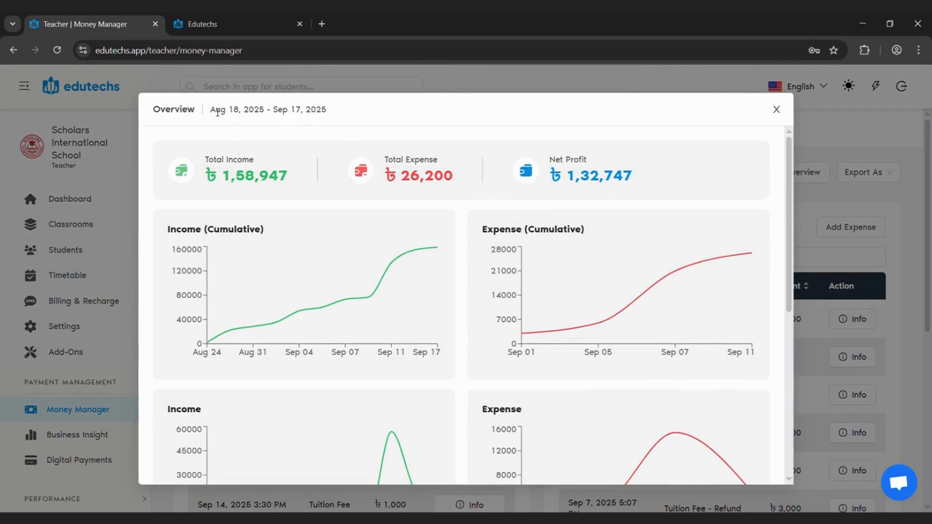
drag(217, 111, 313, 116)
click(389, 147)
drag(561, 182, 653, 174)
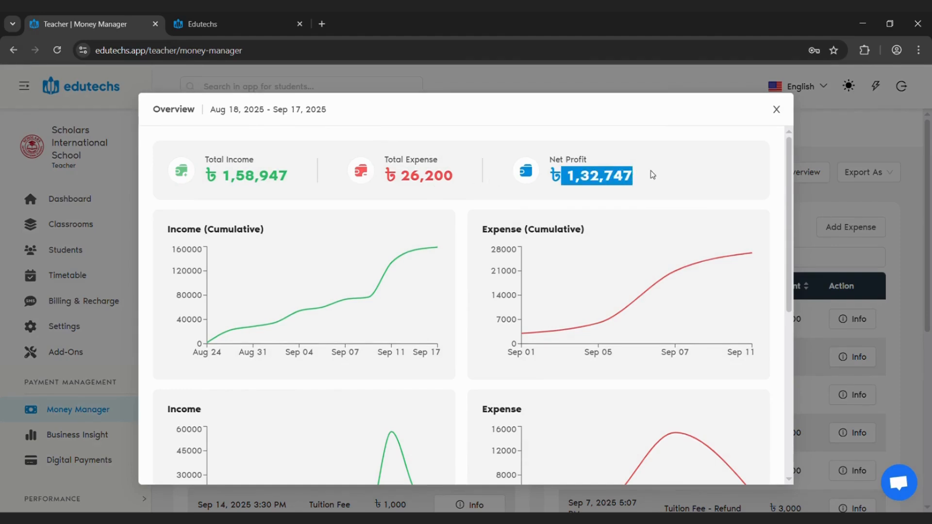
scroll(366, 247, down, 7)
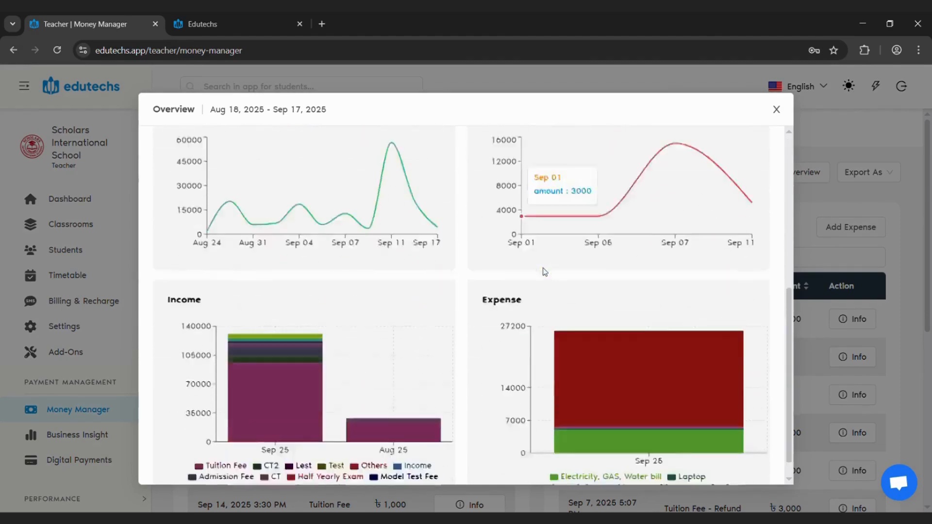
click(833, 211)
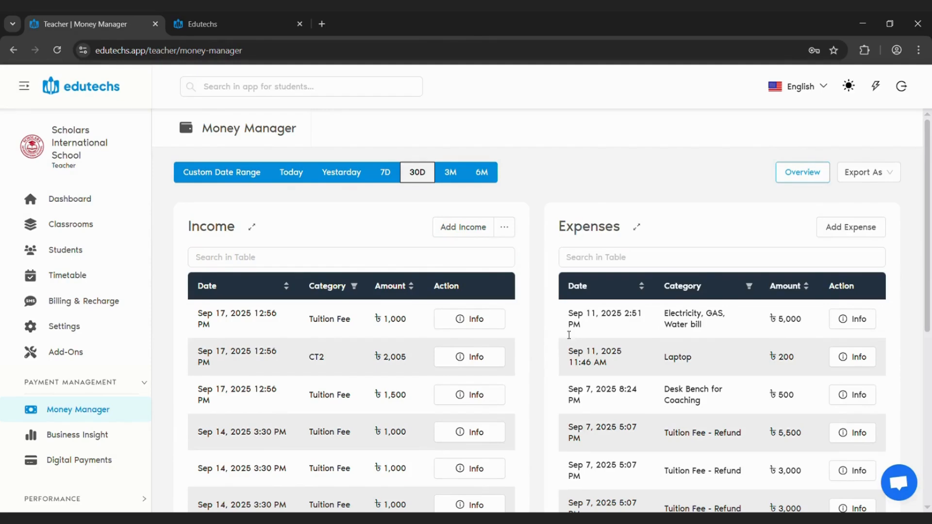
Open the Business Insight link, examine today's Daily Financial Insights and payment type options, and return to the teacher page
click(100, 439)
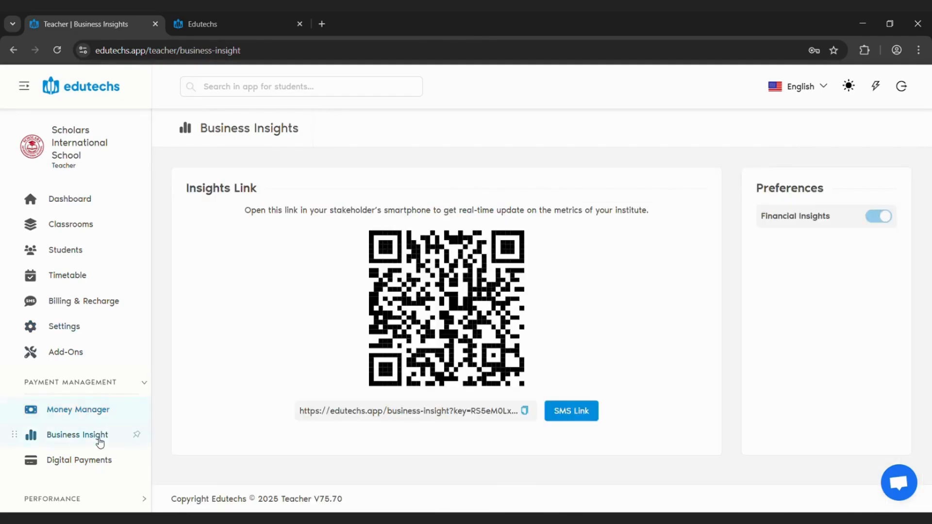
click(441, 412)
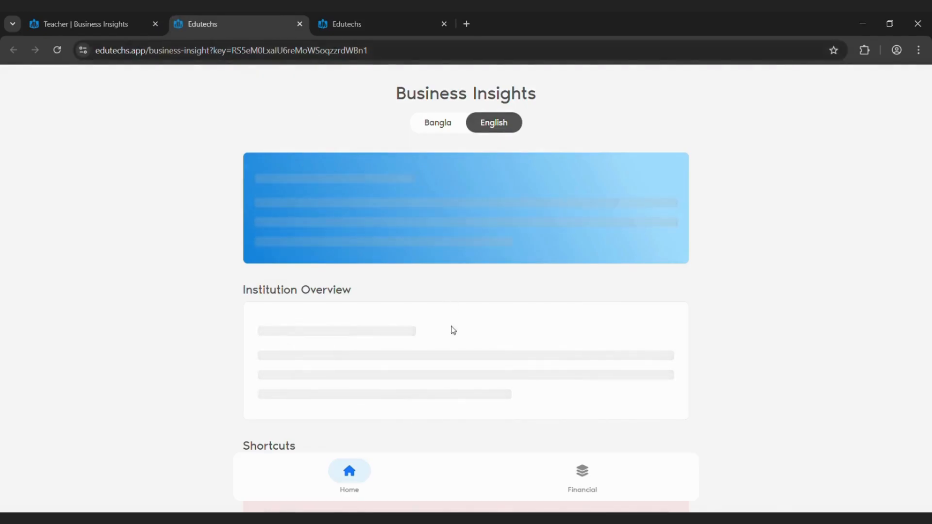
click(470, 345)
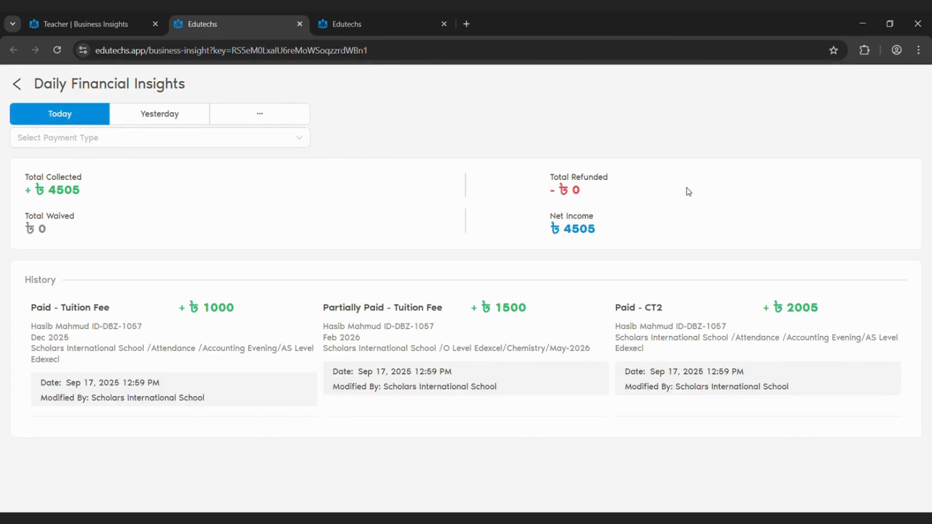
click(129, 141)
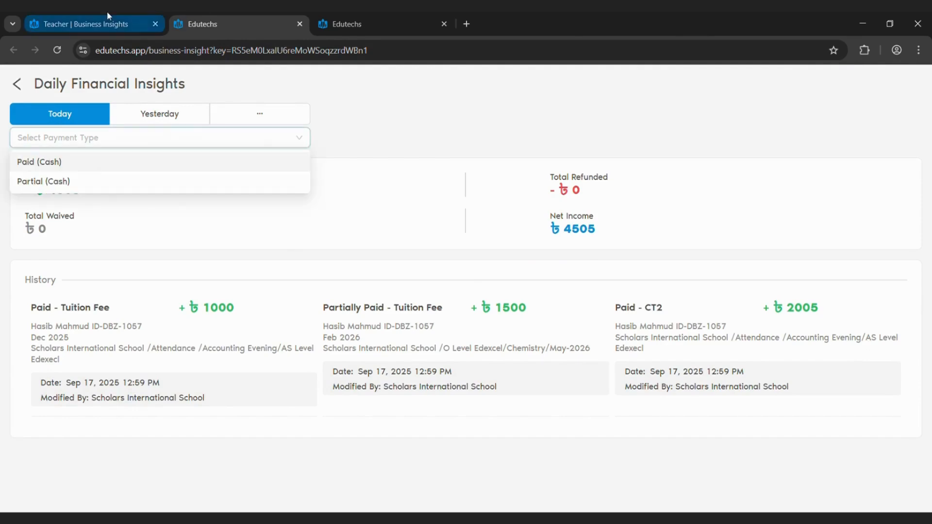
click(68, 24)
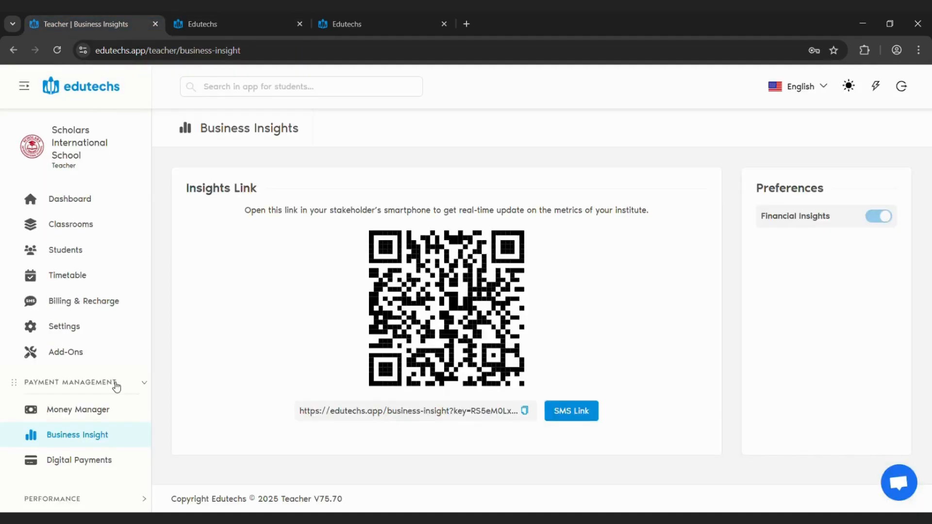
Open Digital Payments, view the downloadable online tuition payment QR page, and close that page
click(76, 467)
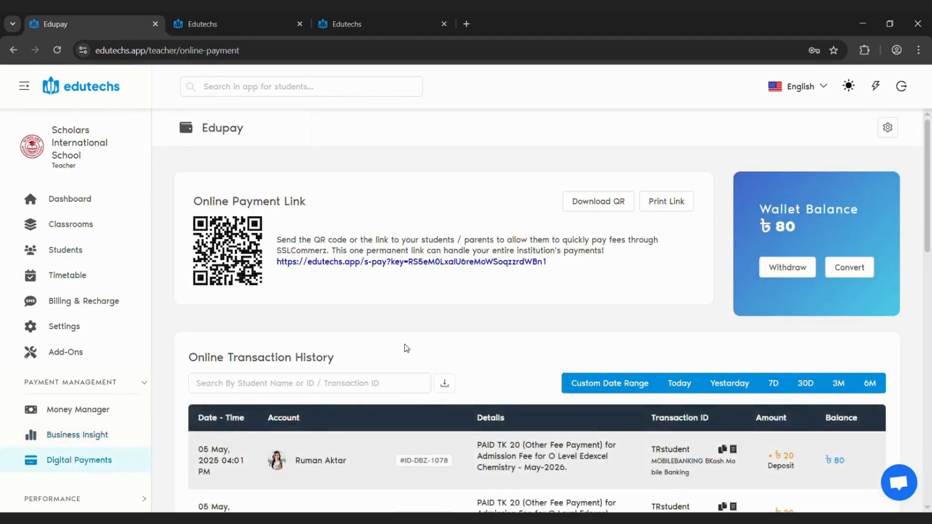
scroll(405, 347, down, 1)
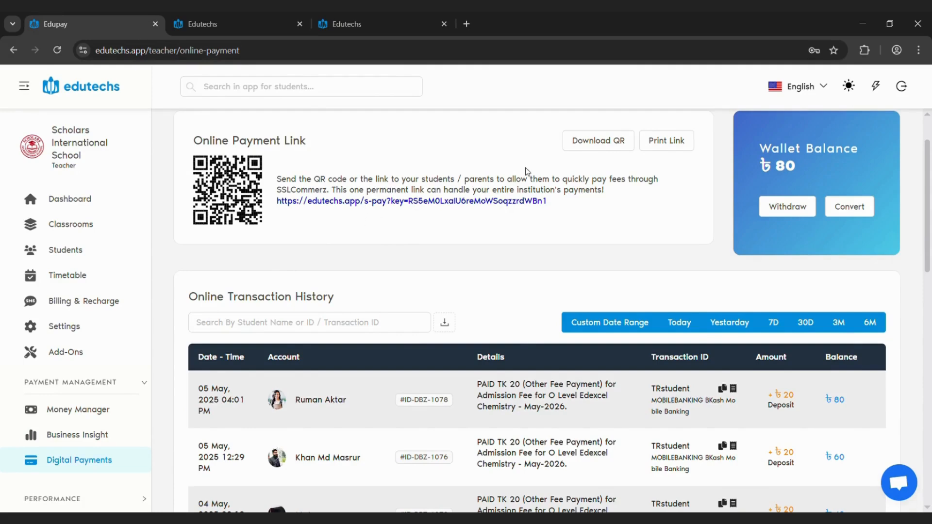
click(621, 134)
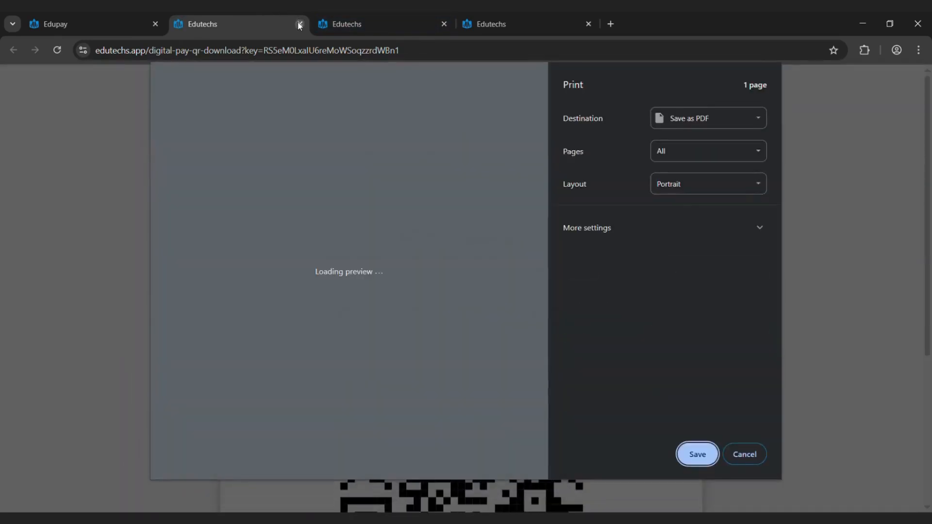
click(300, 24)
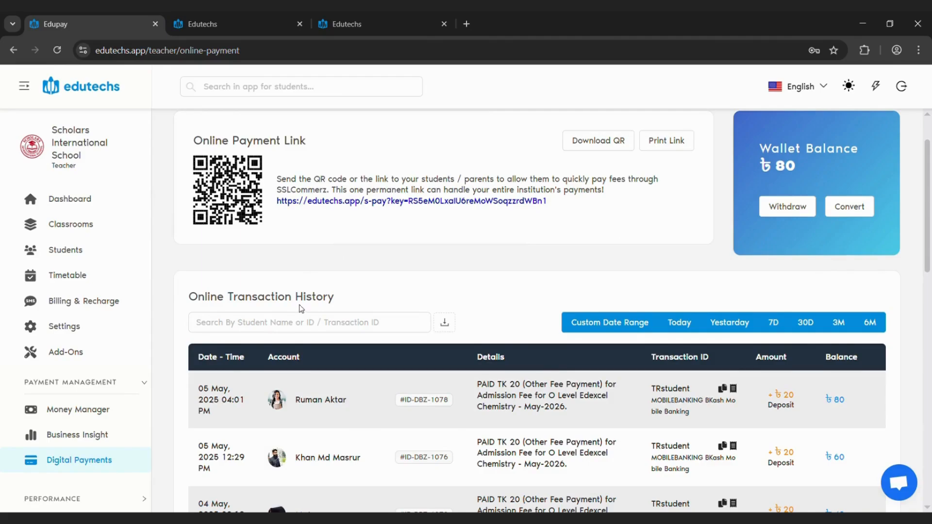
Review the Online Transaction History and view the form for converting the EduPay balance to SMS without converting anything
scroll(301, 305, down, 3)
scroll(359, 290, down, 9)
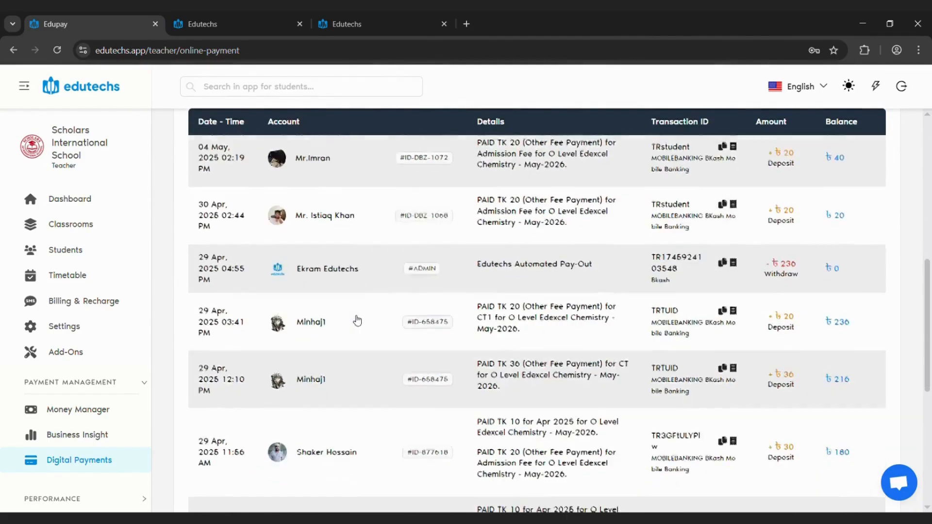
scroll(375, 387, down, 3)
scroll(377, 388, up, 15)
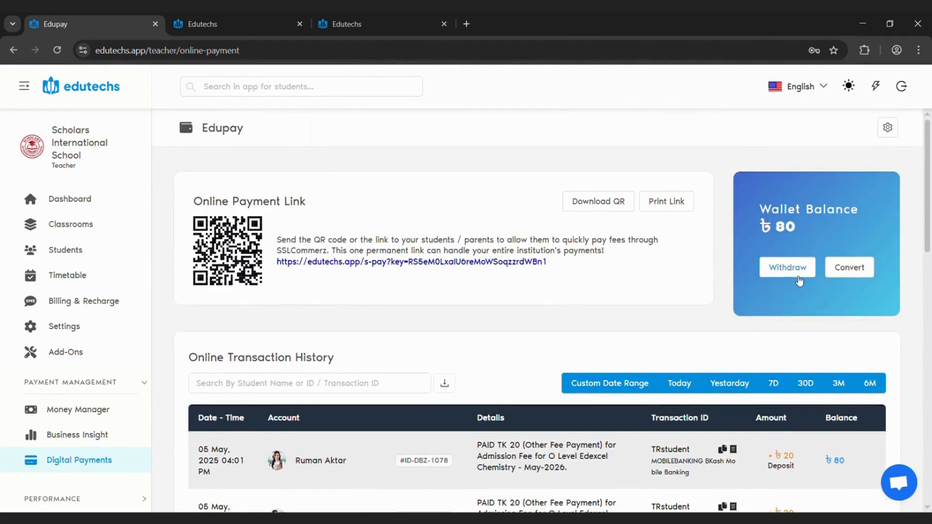
click(853, 275)
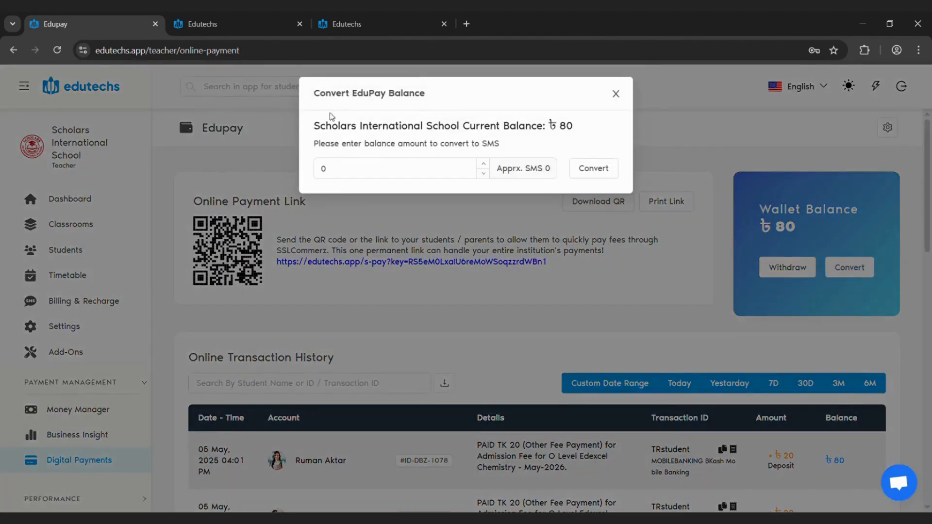
click(566, 243)
Inspect the EduPay withdrawal form's methods and account details, check its Request History, and close it without submitting
click(787, 268)
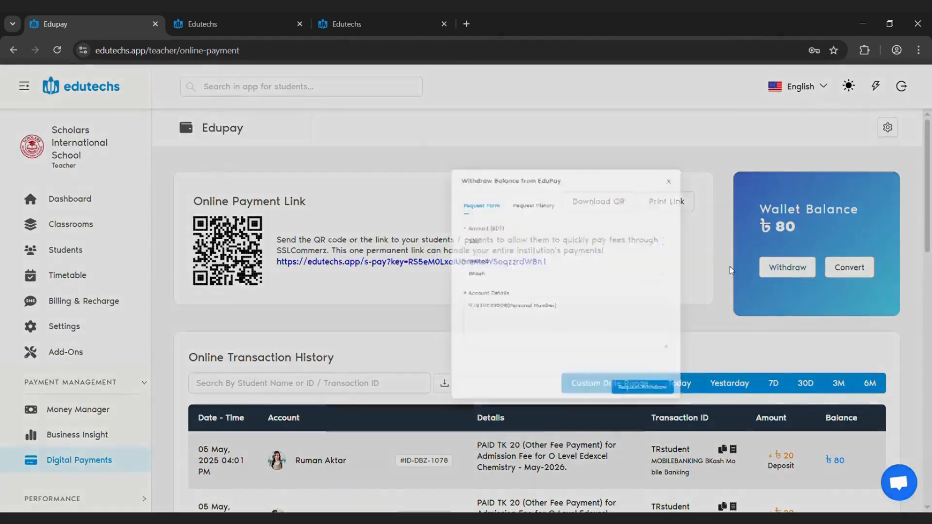
click(372, 272)
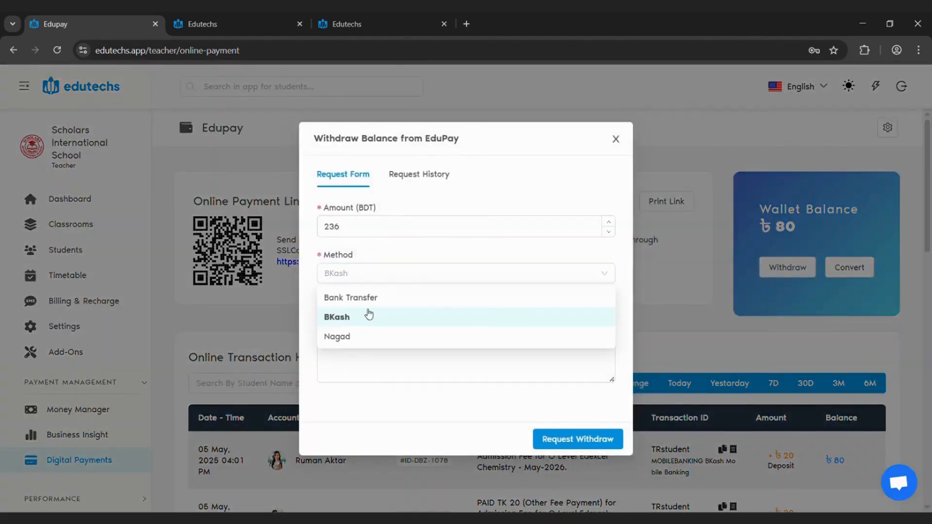
click(377, 370)
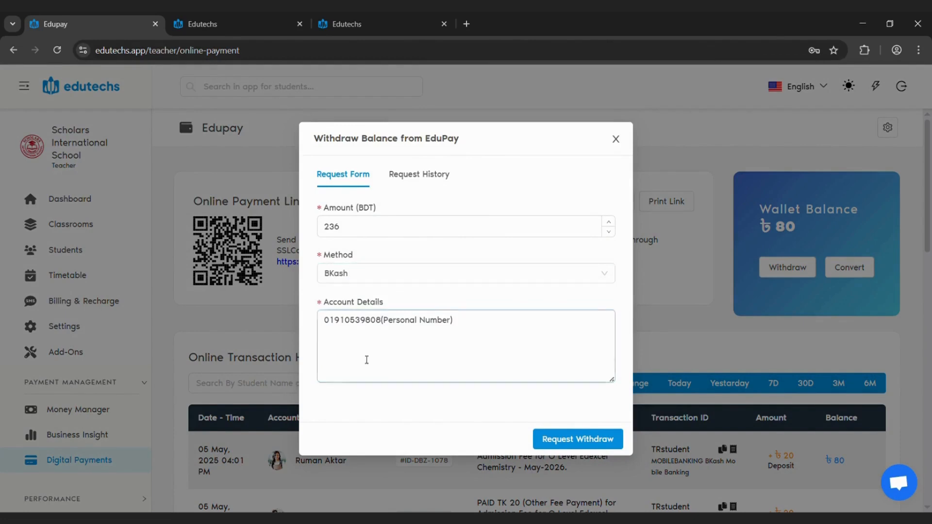
click(439, 185)
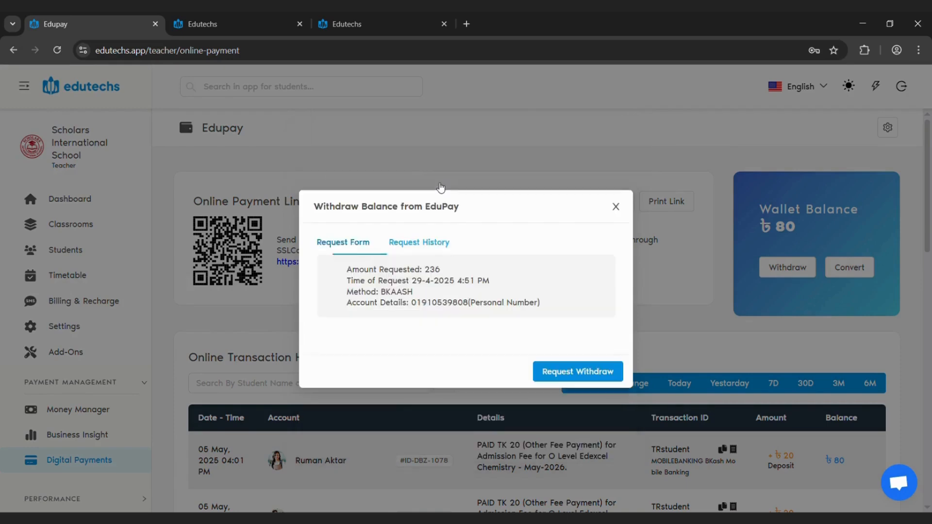
double_click(431, 269)
click(616, 207)
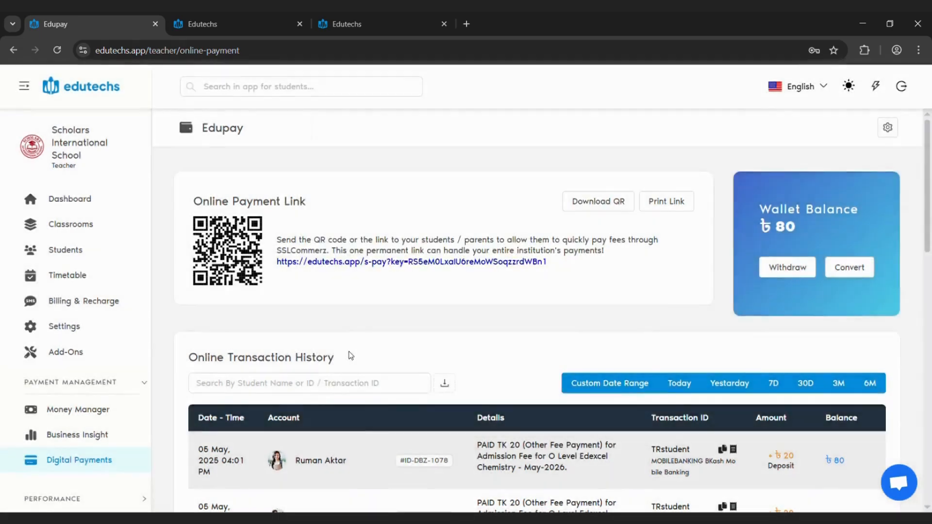
Recheck the Online Transaction History, revisit the Money Manager, and open the Classrooms page
scroll(289, 403, down, 5)
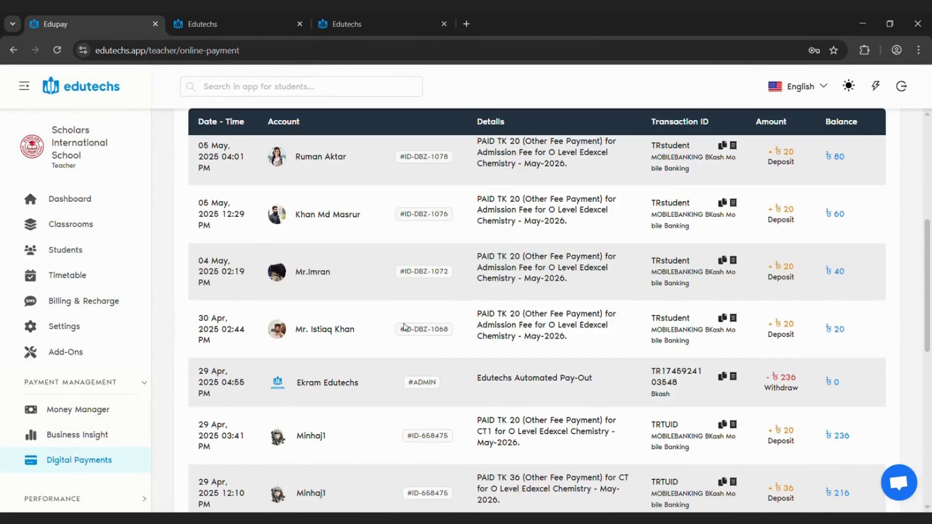
click(92, 412)
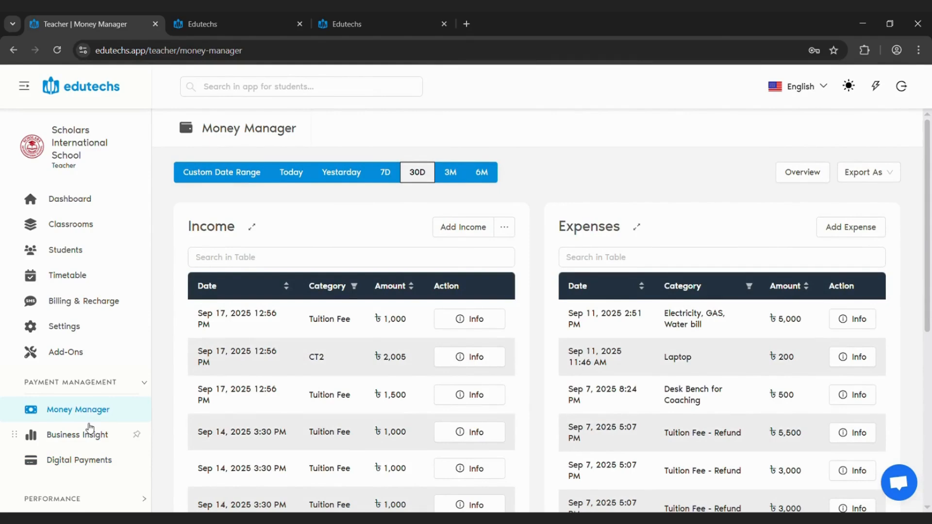
click(78, 223)
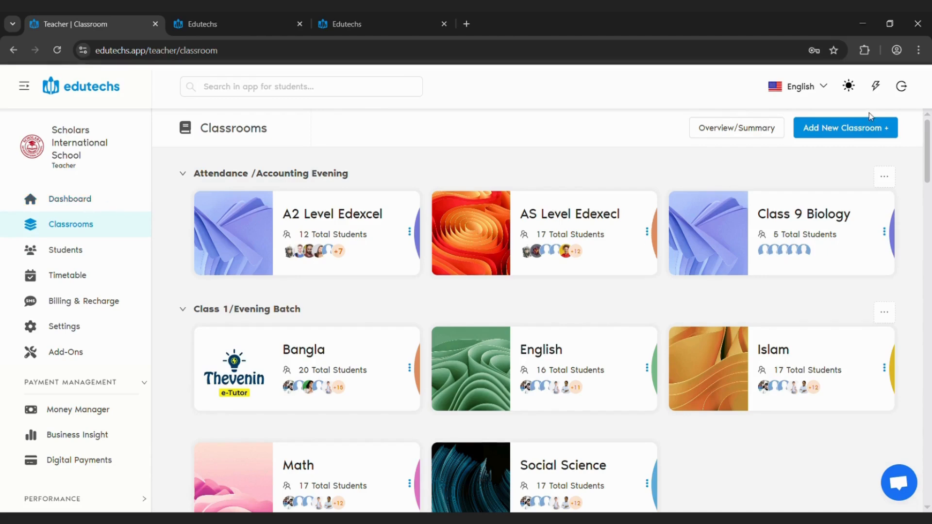
Open the new classroom form, browse its curriculum options, inspect the subject and classroom name fields, and cancel without creating anything
click(840, 138)
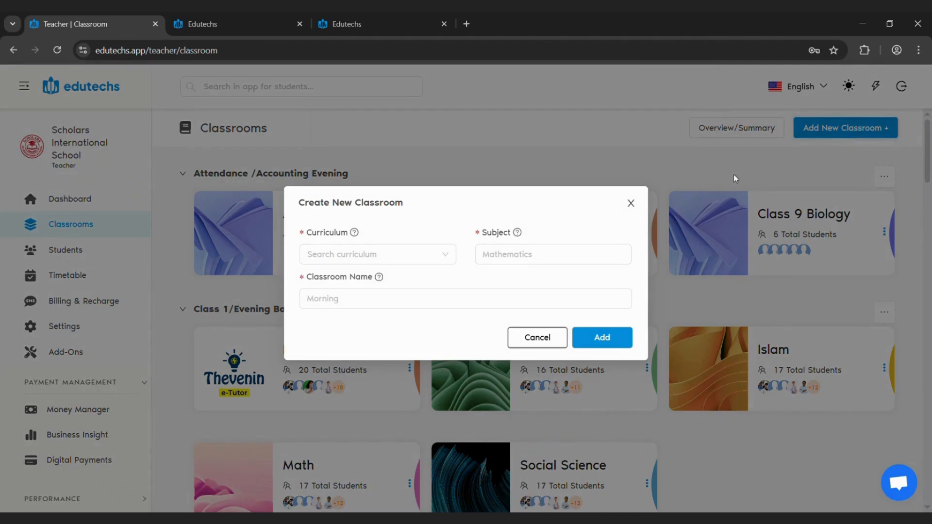
click(423, 265)
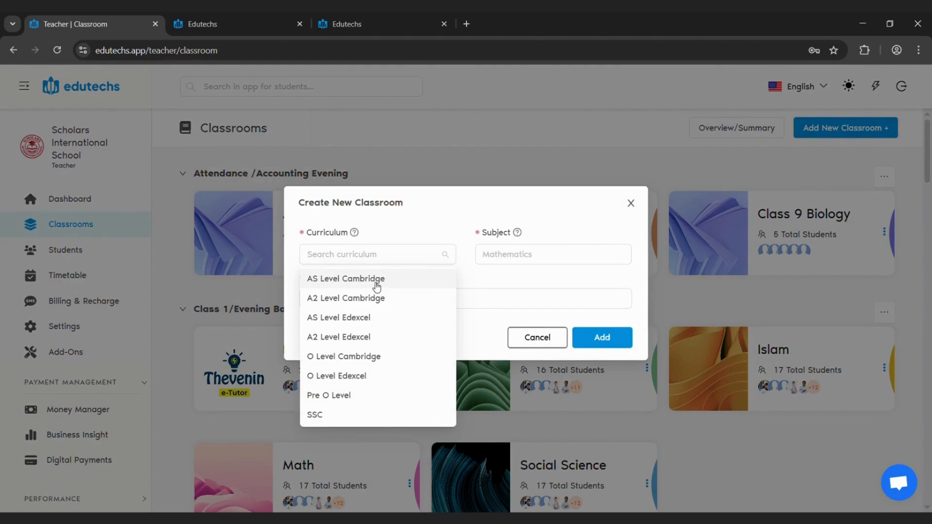
scroll(384, 299, down, 3)
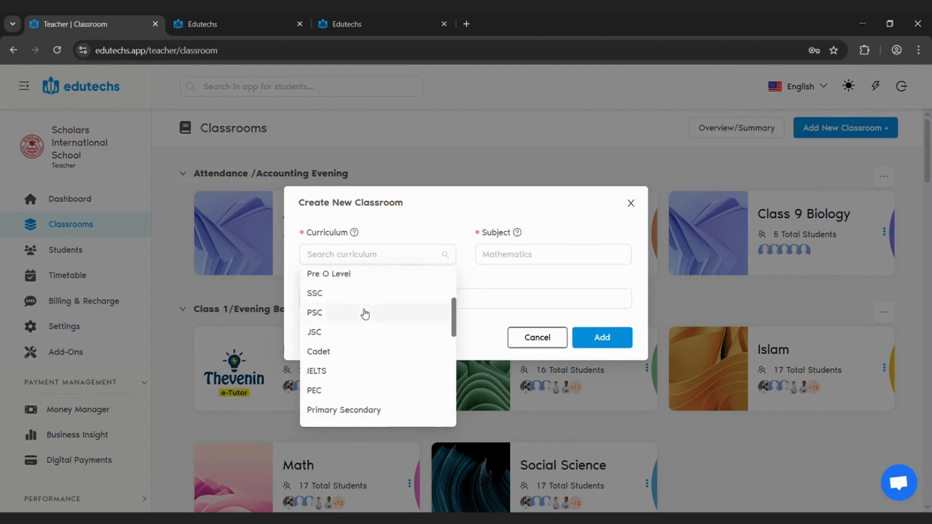
scroll(365, 314, down, 3)
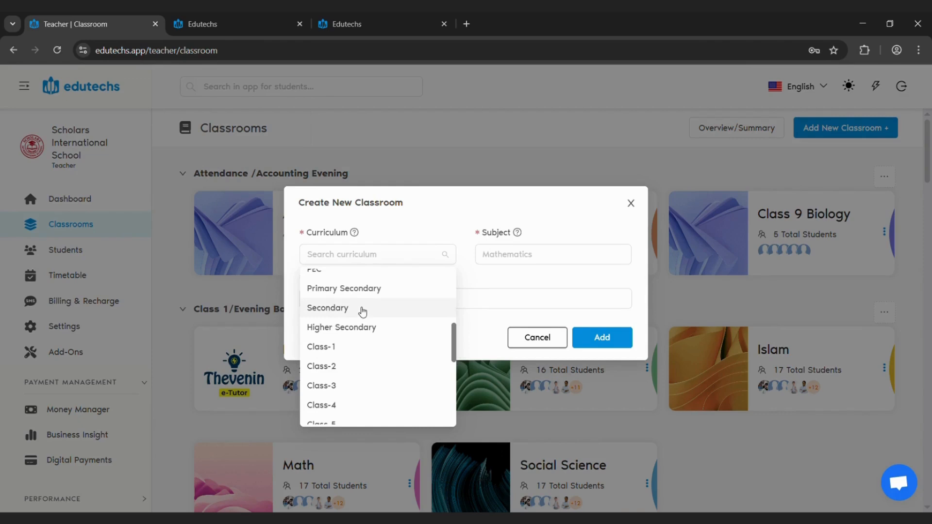
scroll(363, 312, down, 2)
scroll(340, 321, down, 4)
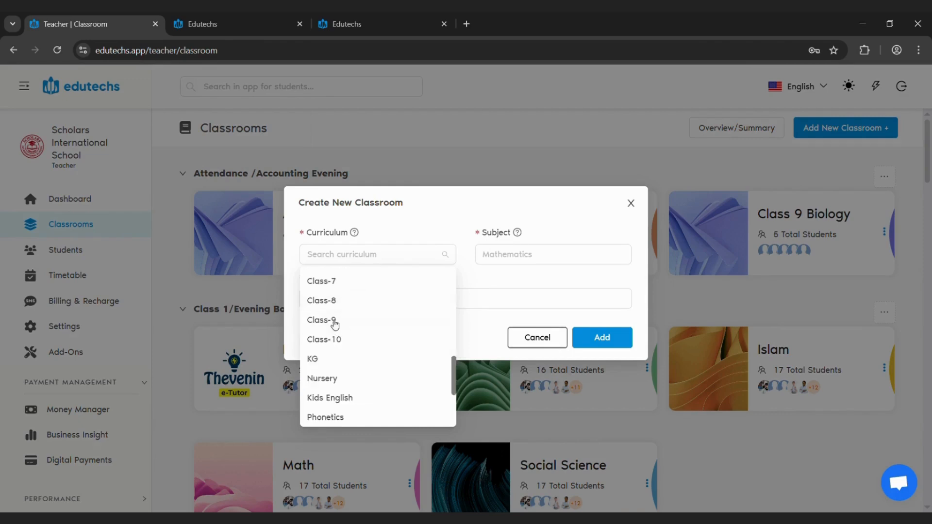
click(570, 262)
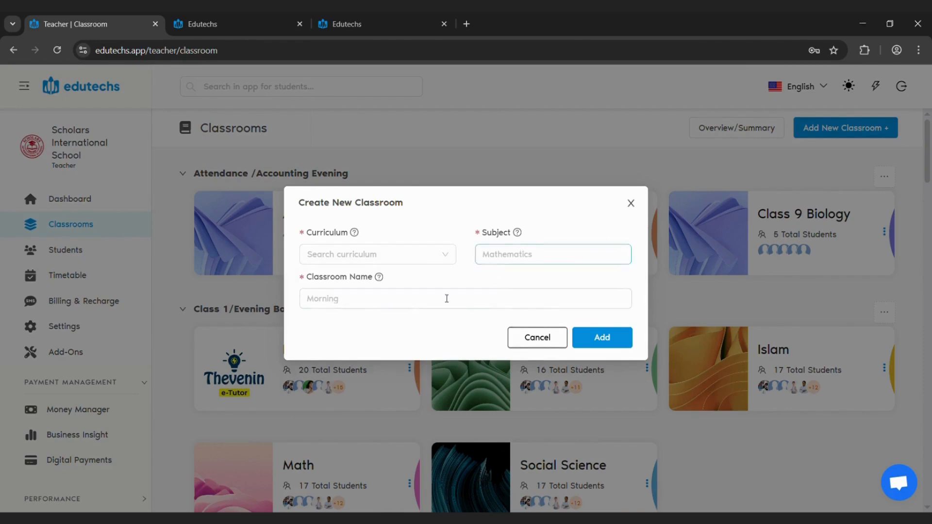
click(410, 307)
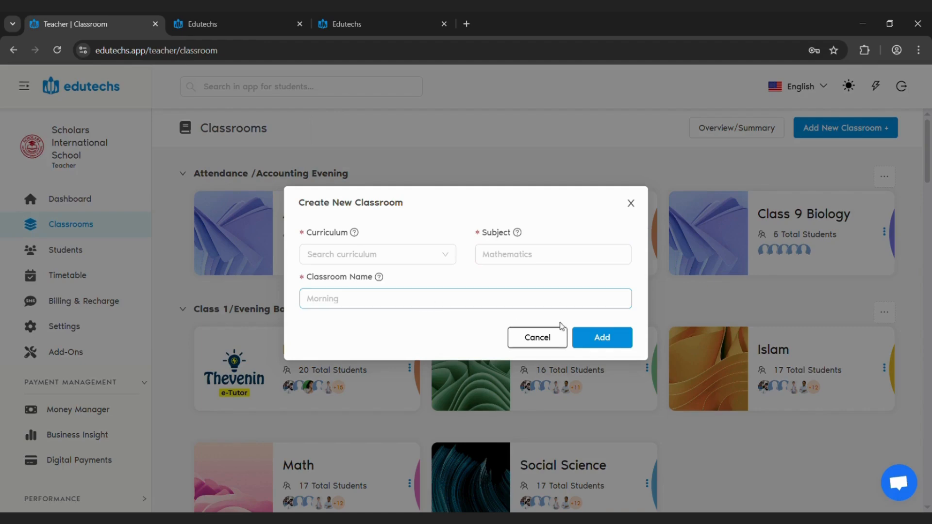
click(540, 337)
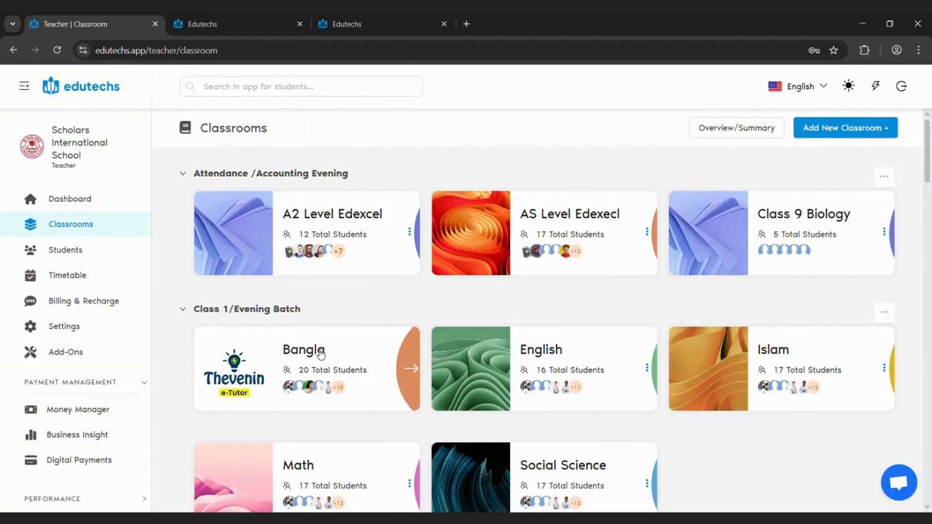
Open the details of the English classroom under Class 1/Evening Batch and bring up its edit form
click(323, 366)
click(373, 416)
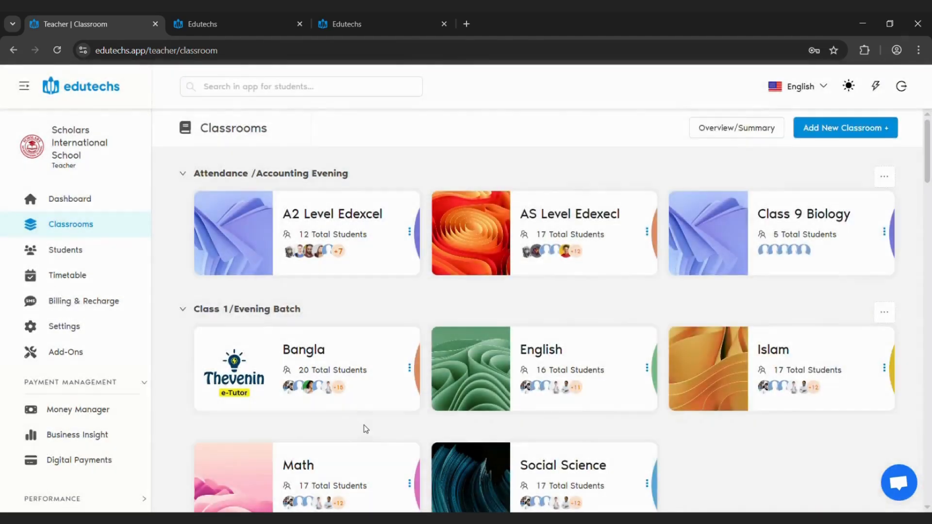
click(596, 399)
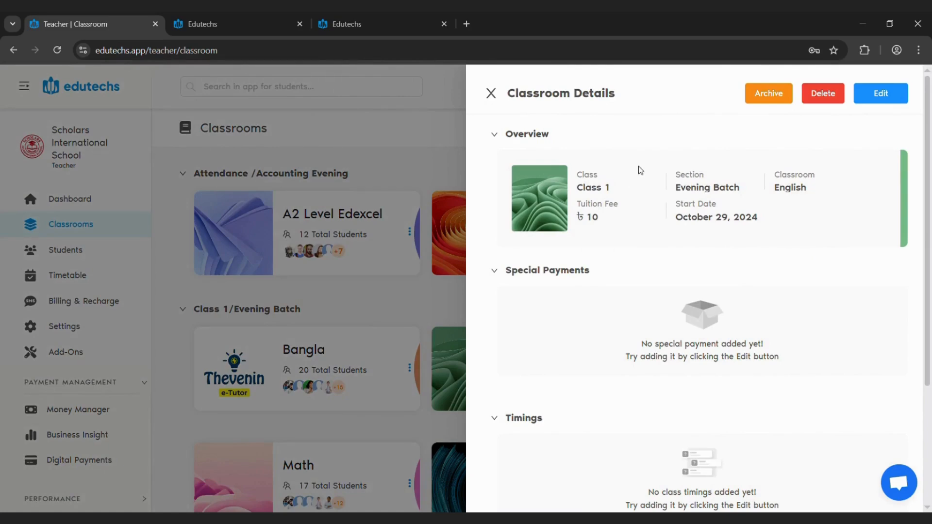
click(891, 101)
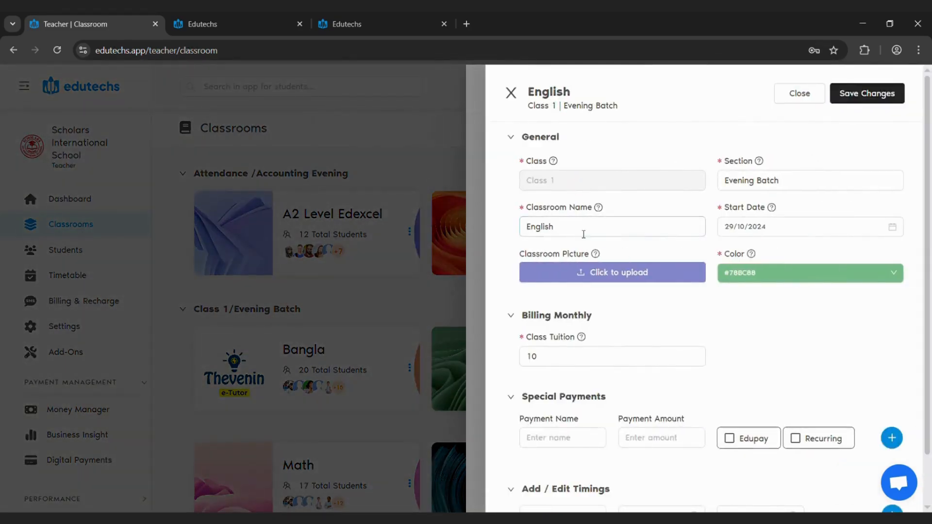
Review the English classroom's name, class tuition, special payment and timing day fields, and close the form without saving
click(606, 229)
scroll(611, 248, down, 1)
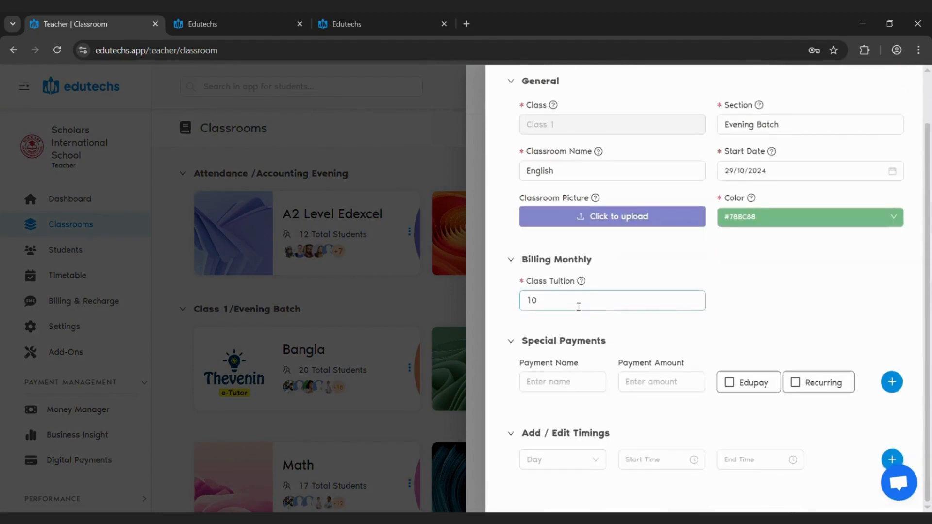
drag(578, 304, 485, 316)
click(573, 390)
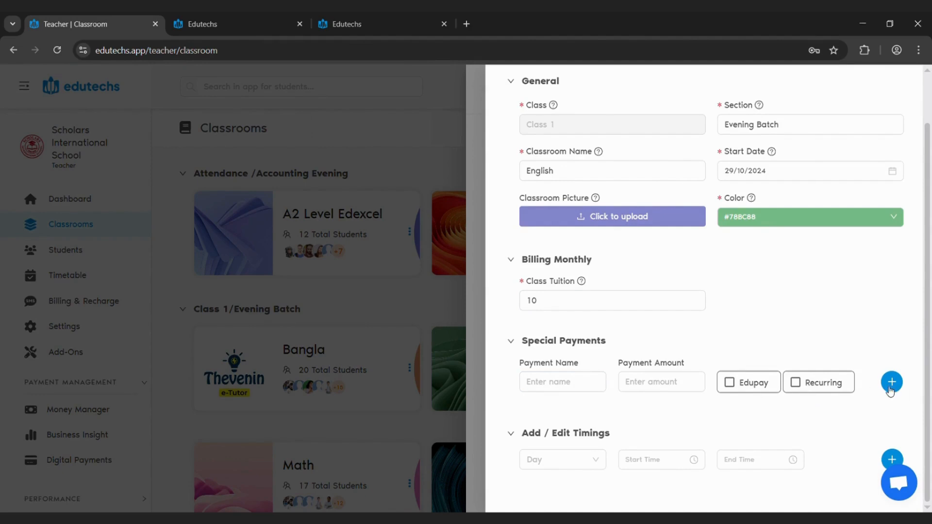
click(576, 461)
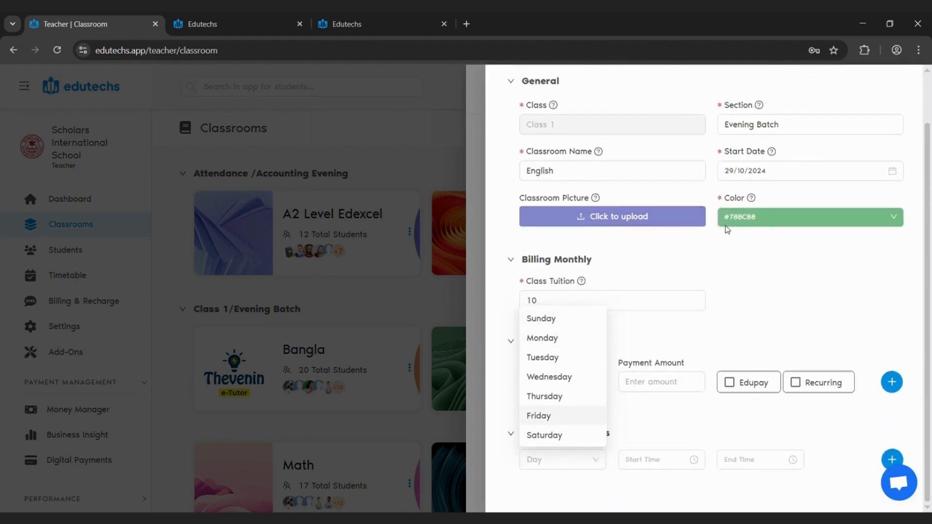
scroll(726, 229, up, 2)
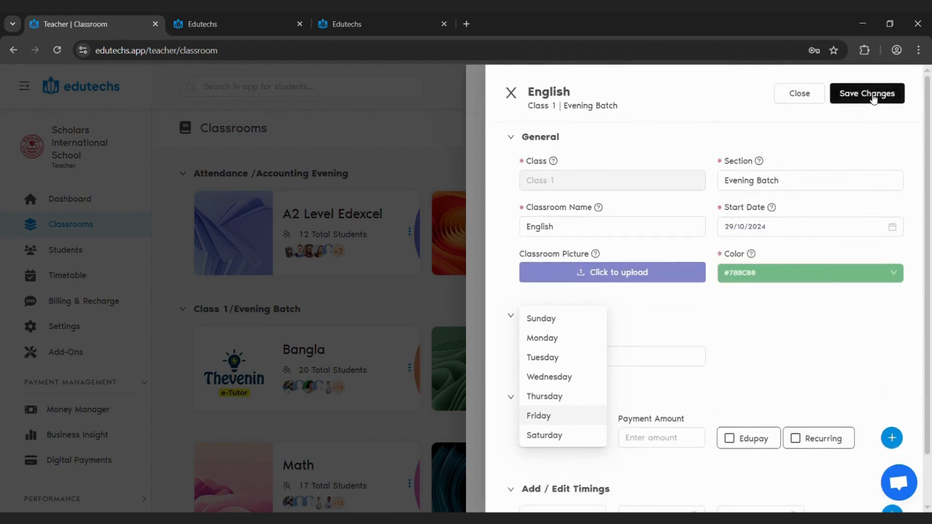
click(516, 98)
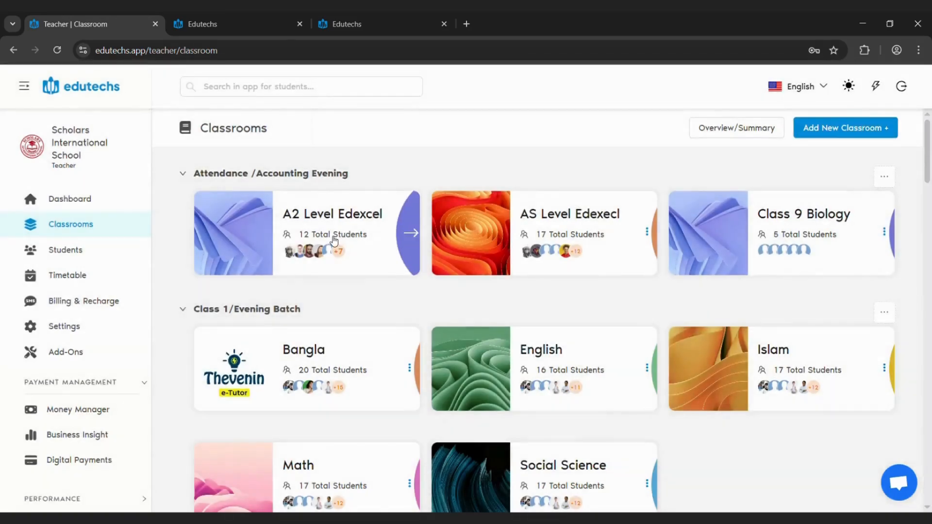
Open the A2 Level Edexcel classroom's details and review its tuition fee, special payments and timings
click(333, 243)
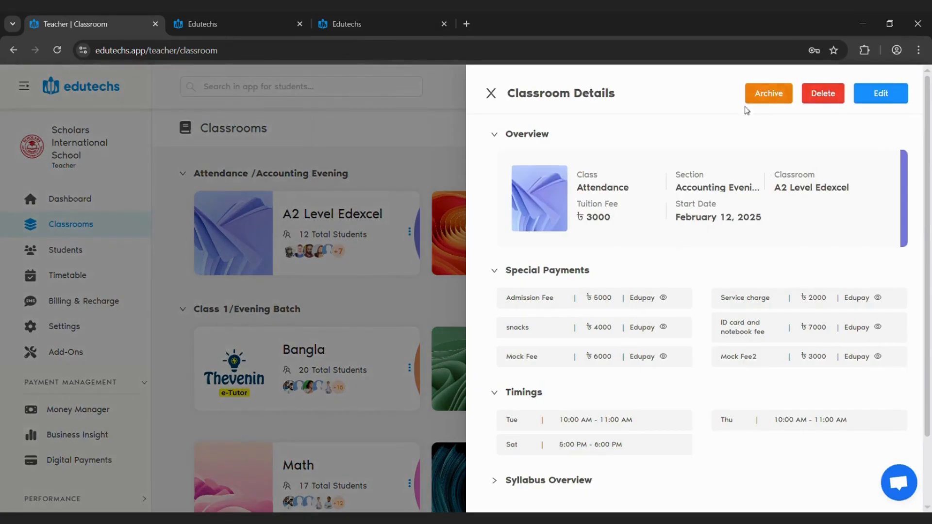
drag(616, 223, 577, 219)
click(518, 284)
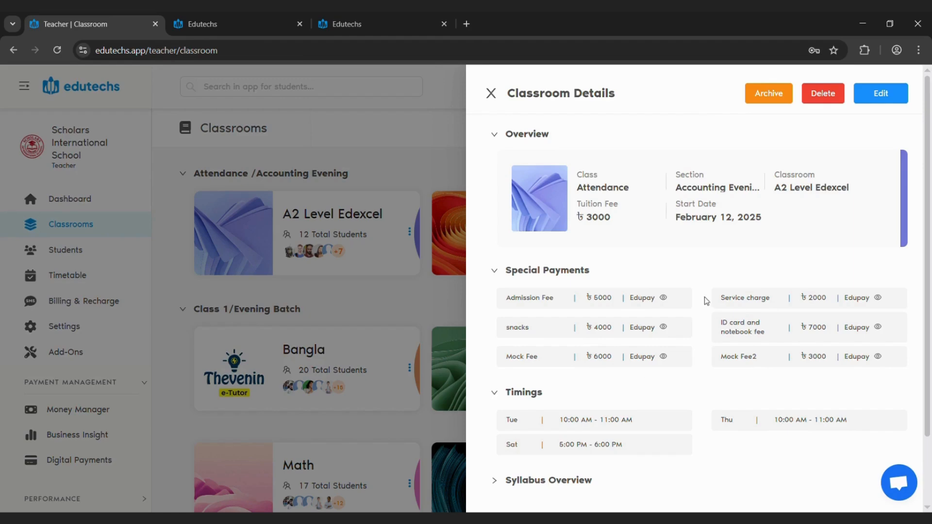
scroll(706, 301, down, 2)
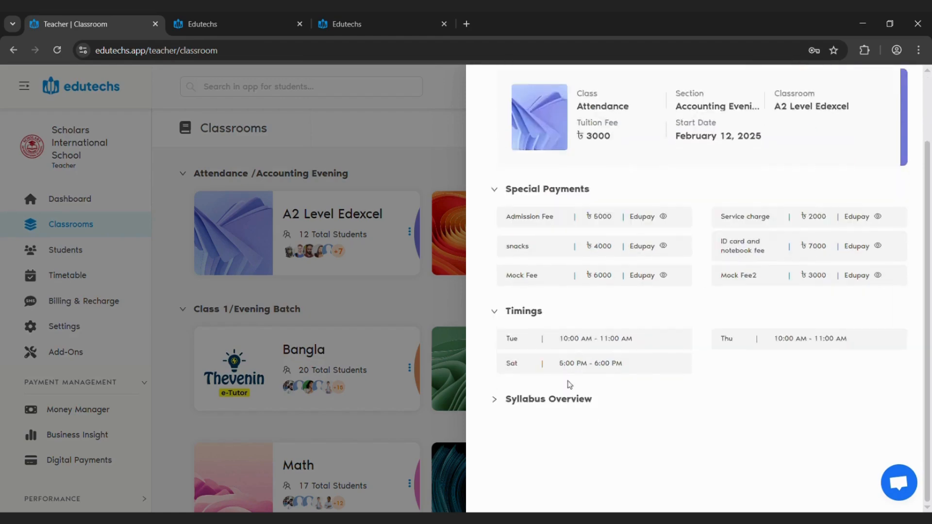
Expand the A2 Level Edexcel Syllabus Overview, read through all its chemistry topics, and close the classroom details
click(585, 403)
scroll(788, 359, down, 6)
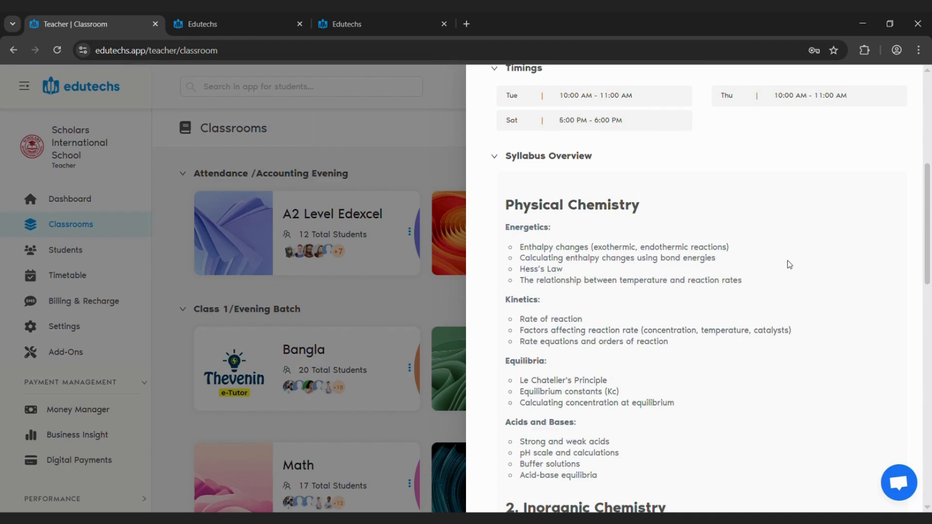
scroll(607, 222, down, 3)
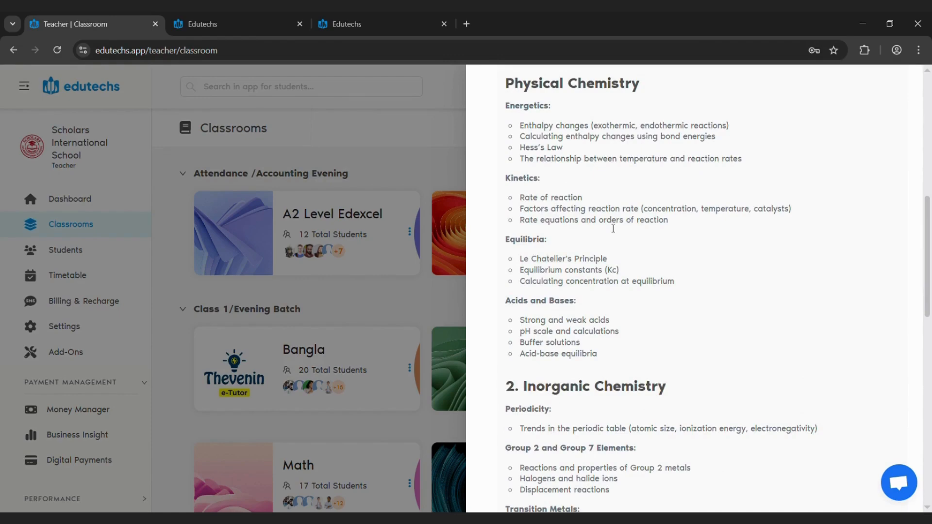
scroll(606, 269, down, 5)
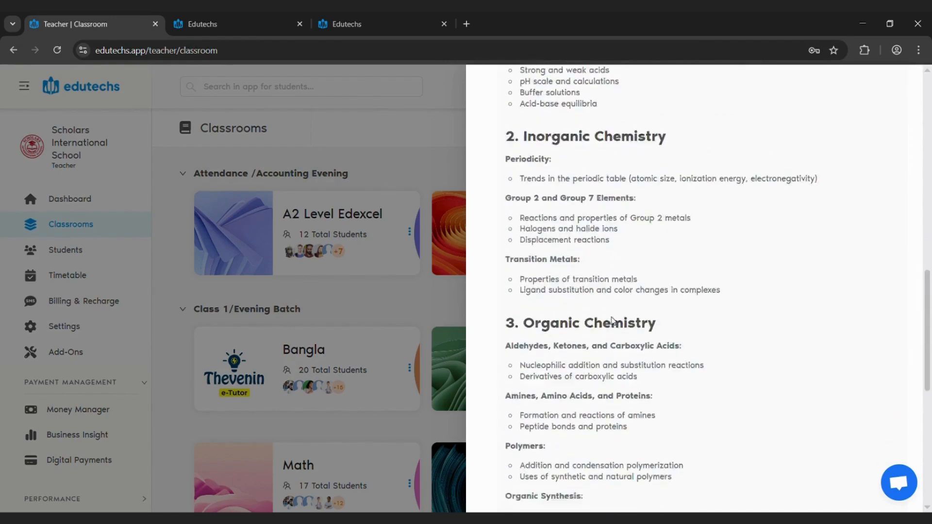
scroll(612, 320, down, 5)
scroll(620, 363, down, 3)
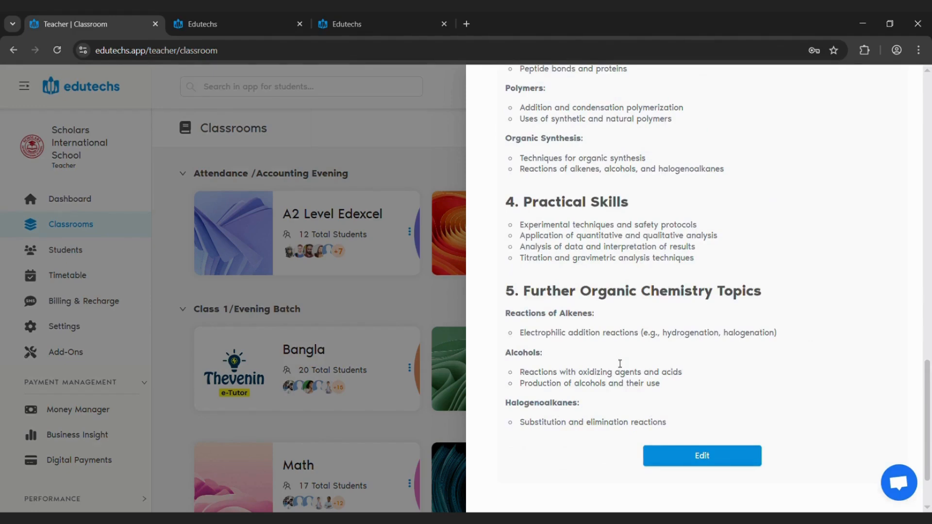
click(408, 278)
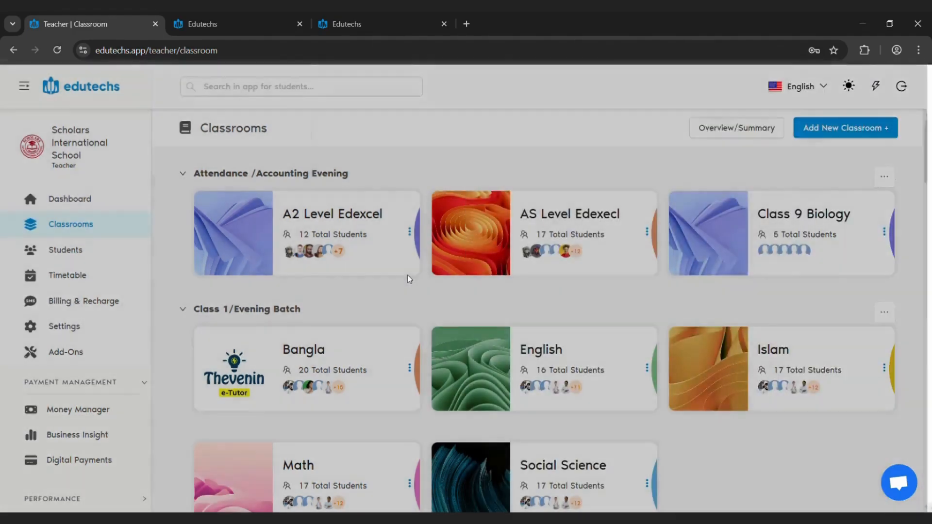
Go to the Students page, open the new student form, and inspect its general fields from student name to institution
click(64, 252)
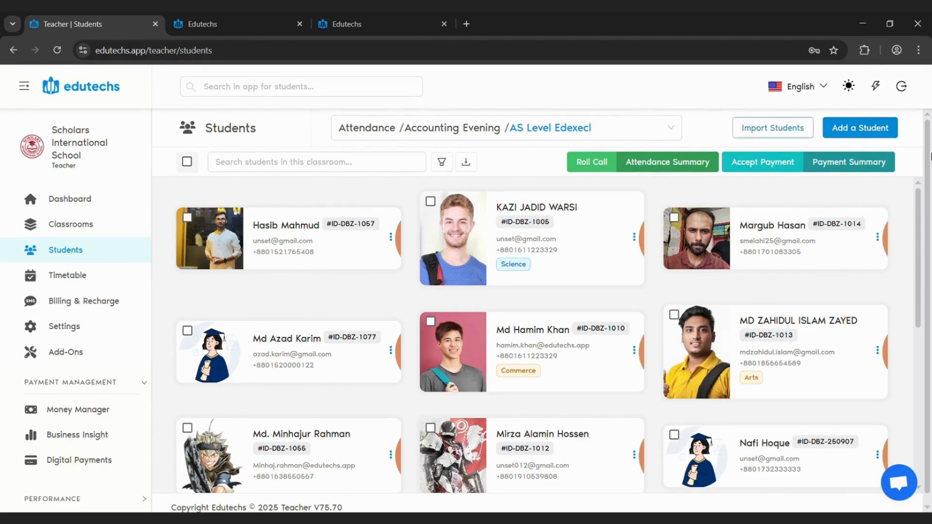
click(872, 137)
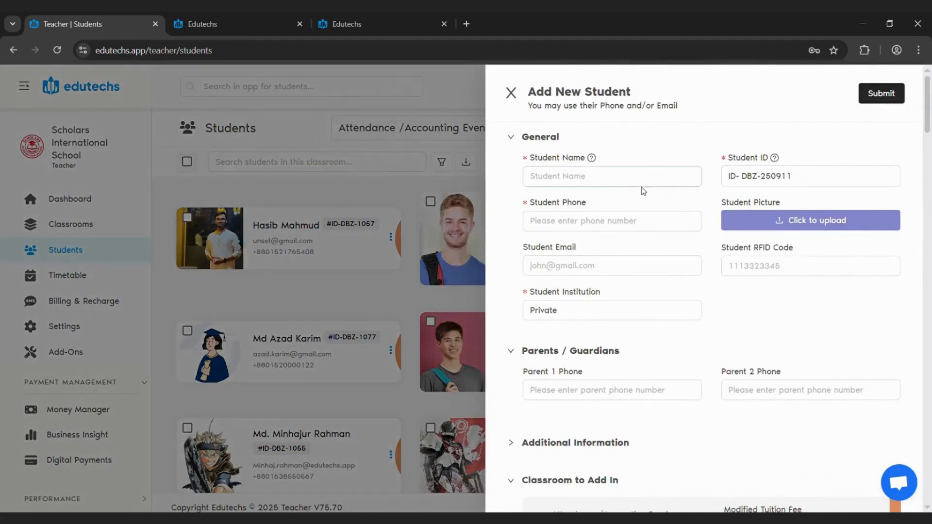
click(610, 181)
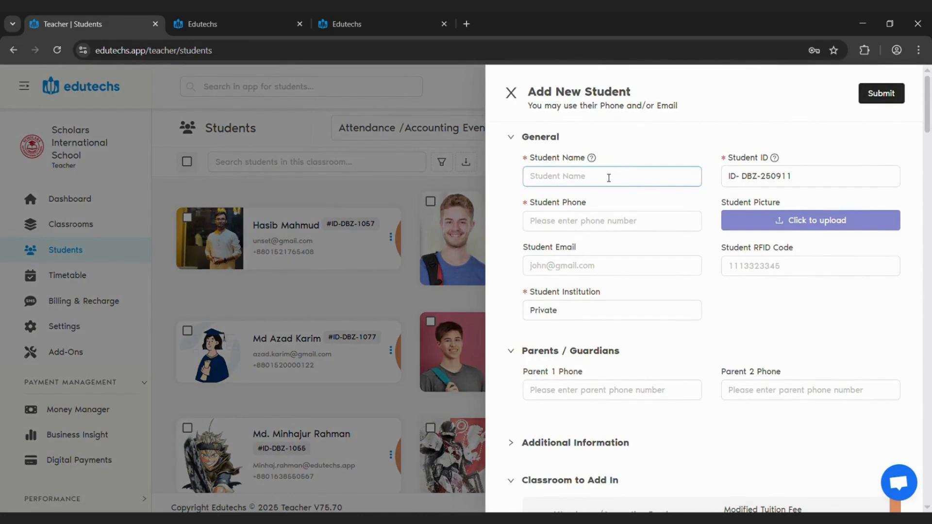
click(804, 182)
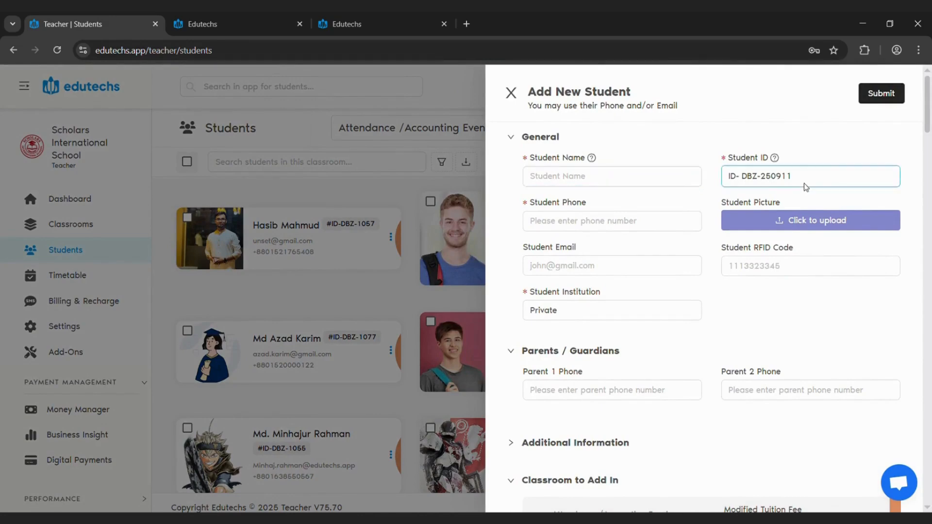
double_click(804, 183)
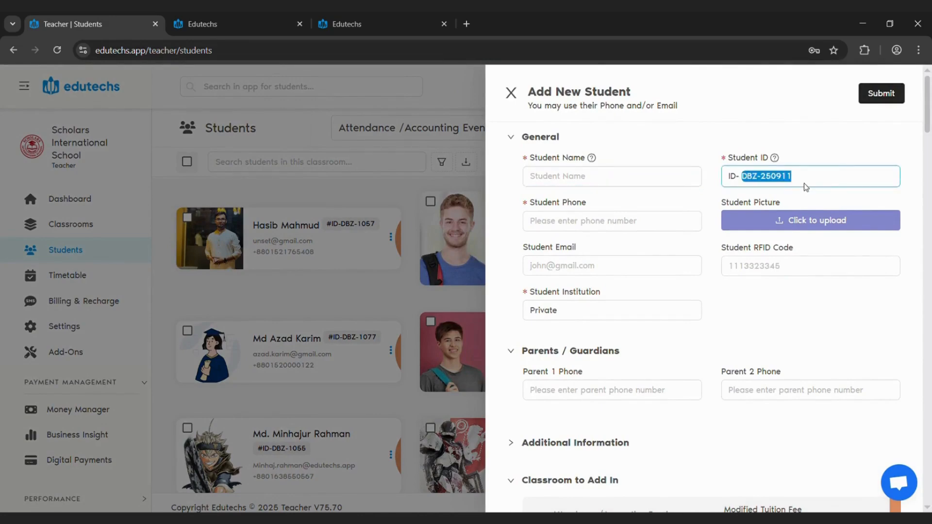
click(609, 228)
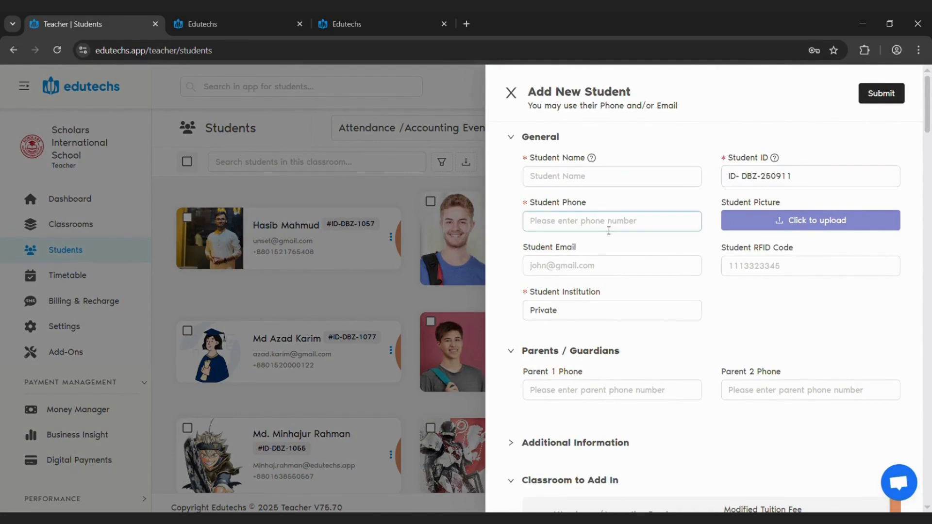
click(600, 265)
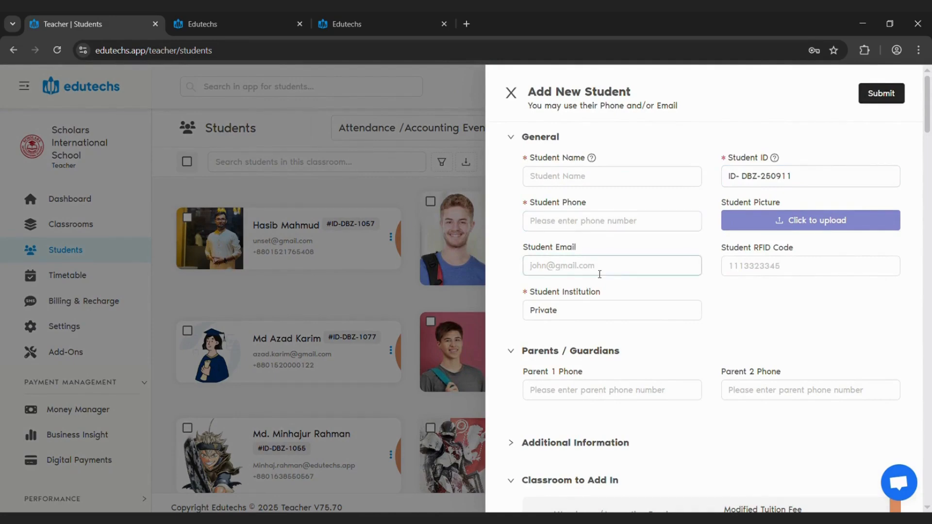
click(779, 272)
click(637, 316)
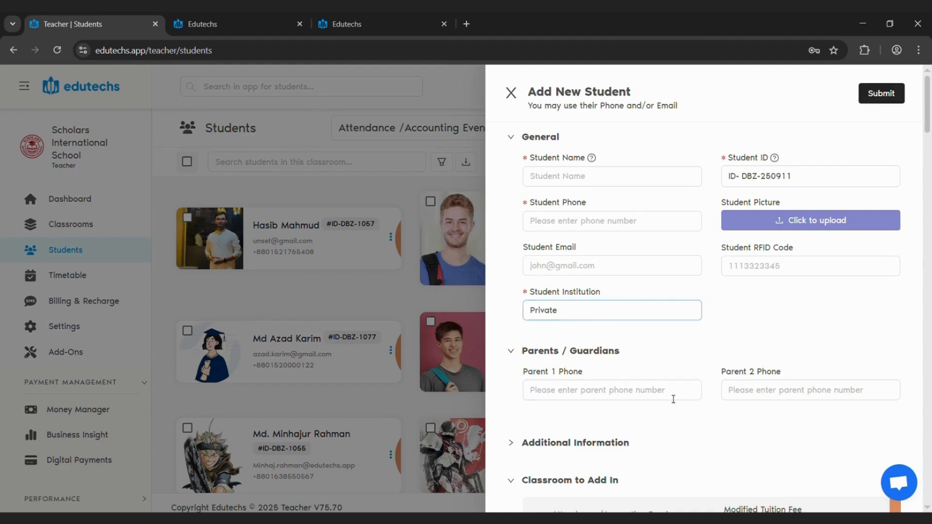
Expand the student form's Additional Information, view the blood group and classroom assignment options, and close it without submitting
click(601, 441)
scroll(622, 412, down, 2)
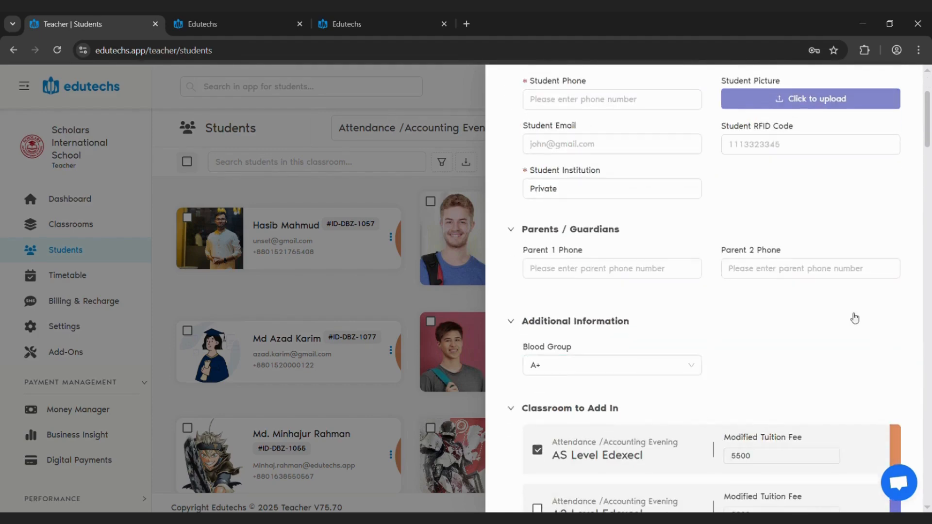
scroll(854, 291, up, 3)
click(373, 197)
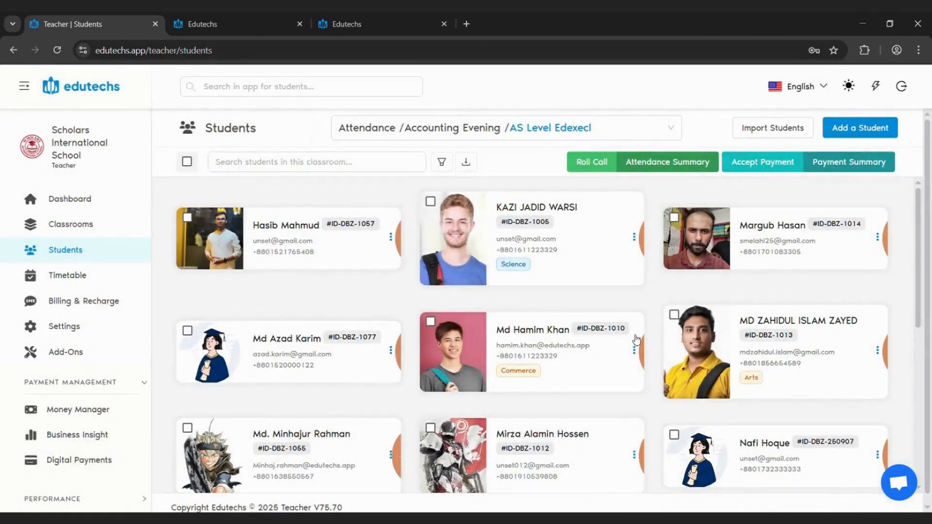
Open the bulk student import dialog, inspect its Excel template and student ID options, and close it without importing
click(775, 138)
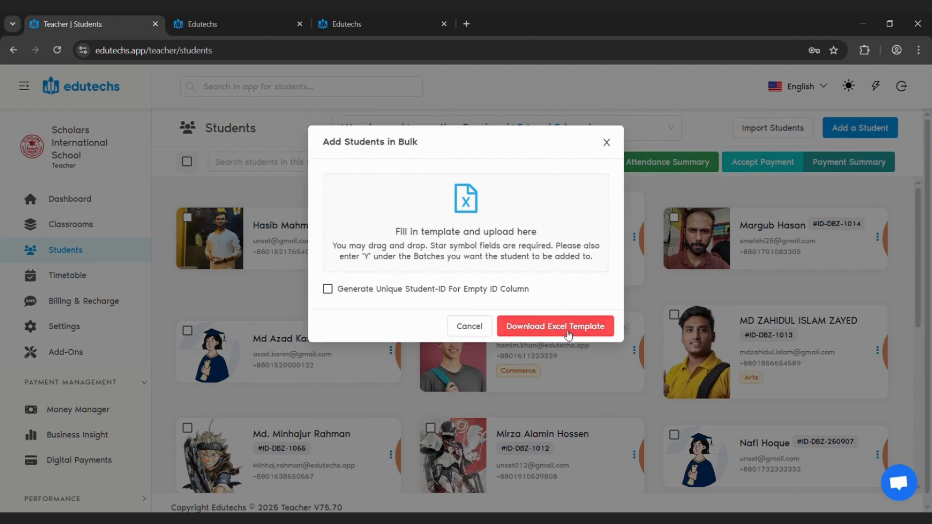
click(607, 143)
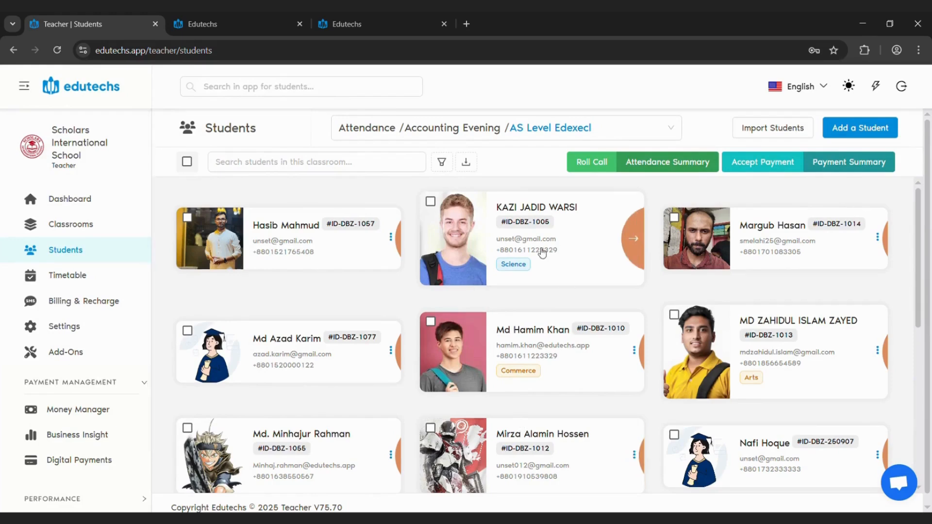
Go to the Dashboard, open Take Roll, and select the AS Level Edexecl classroom under Attendance / Accounting Evening
click(80, 202)
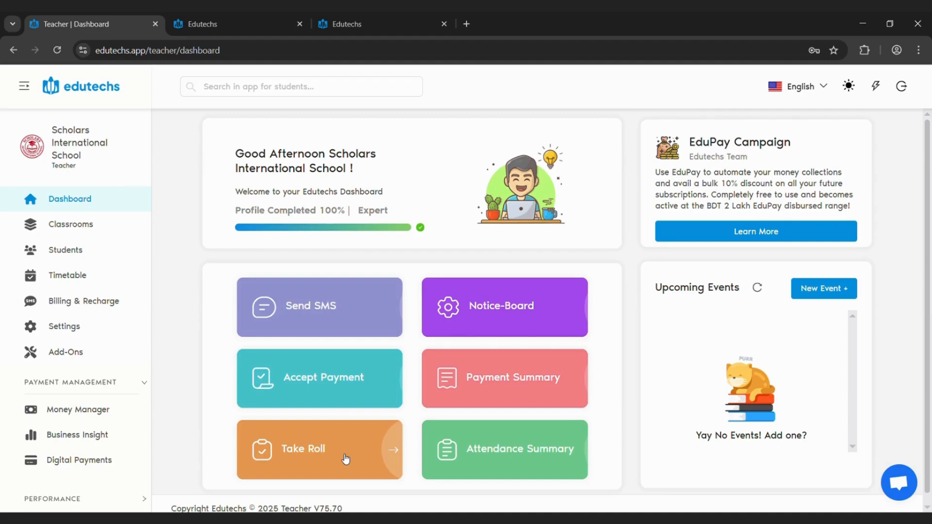
click(345, 459)
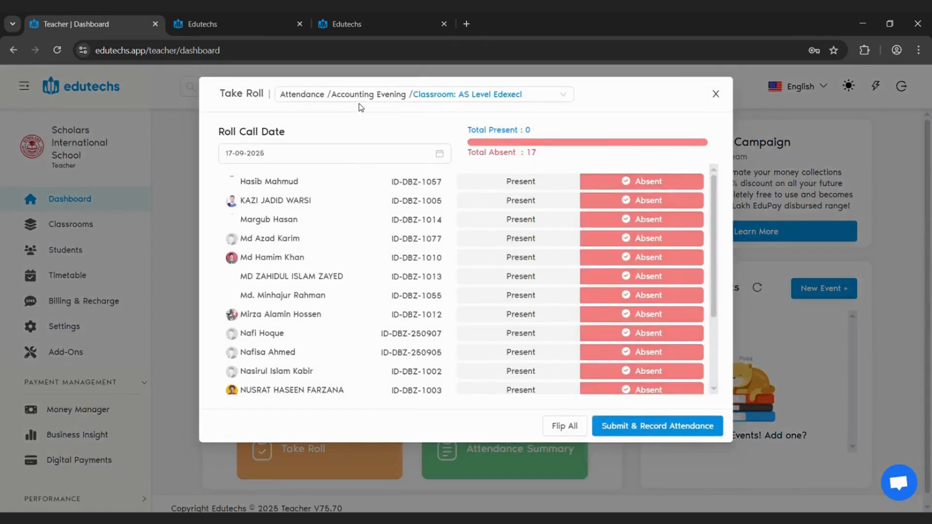
click(364, 99)
mouse_move(329, 156)
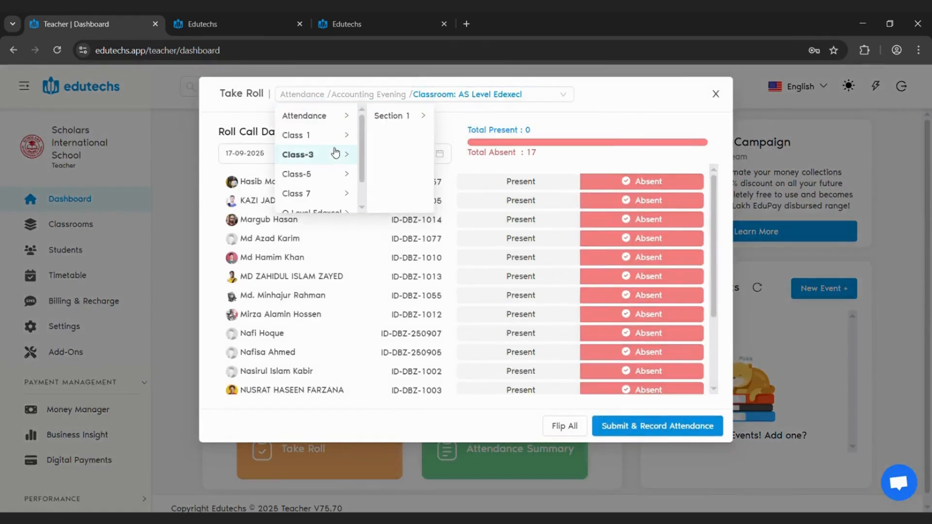
mouse_move(342, 138)
mouse_move(385, 116)
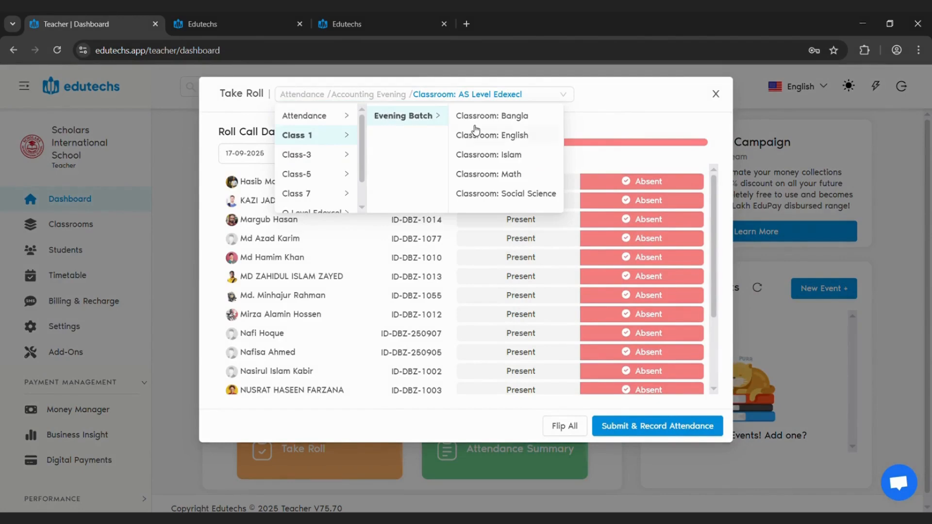
mouse_move(322, 117)
mouse_move(445, 121)
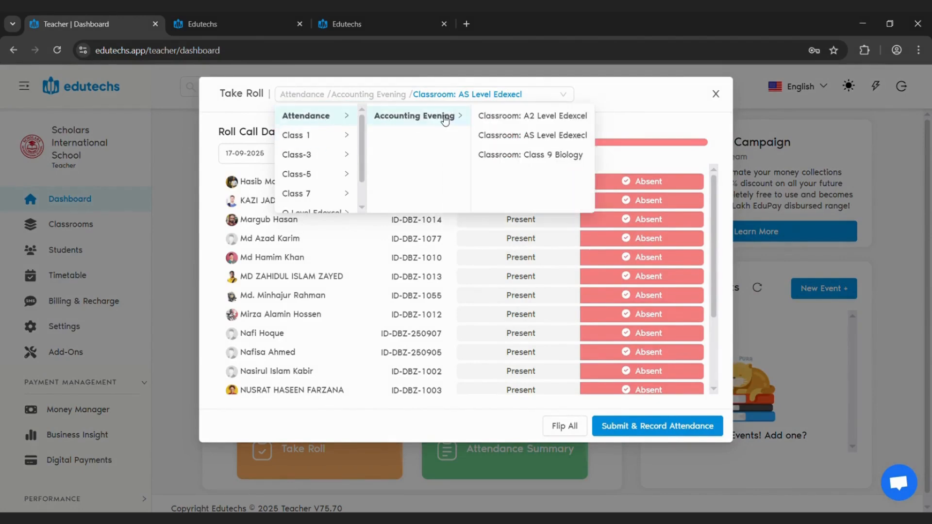
click(533, 137)
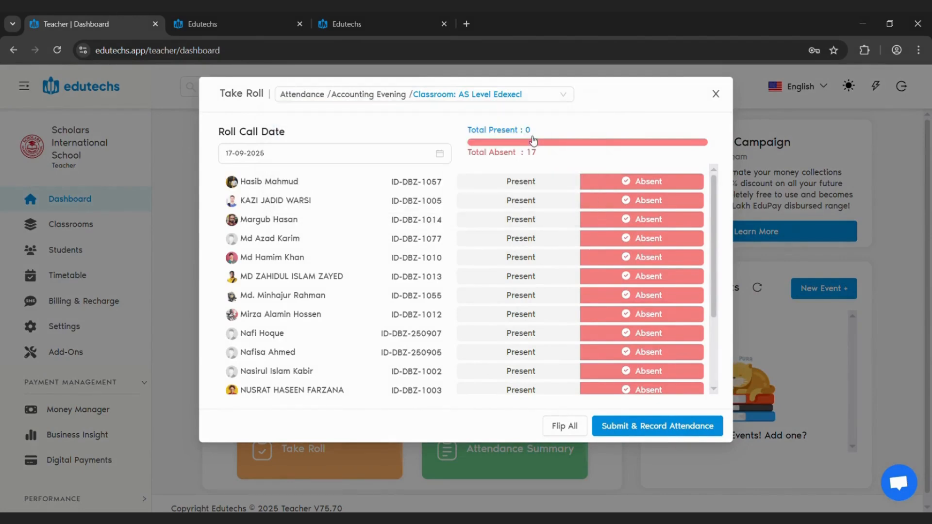
Mark the 1st, 2nd, 4th, 6th, 9th, 11th, 12th and last listed students present for 17-09-2025 and submit the attendance
click(510, 182)
click(521, 201)
click(524, 239)
click(525, 276)
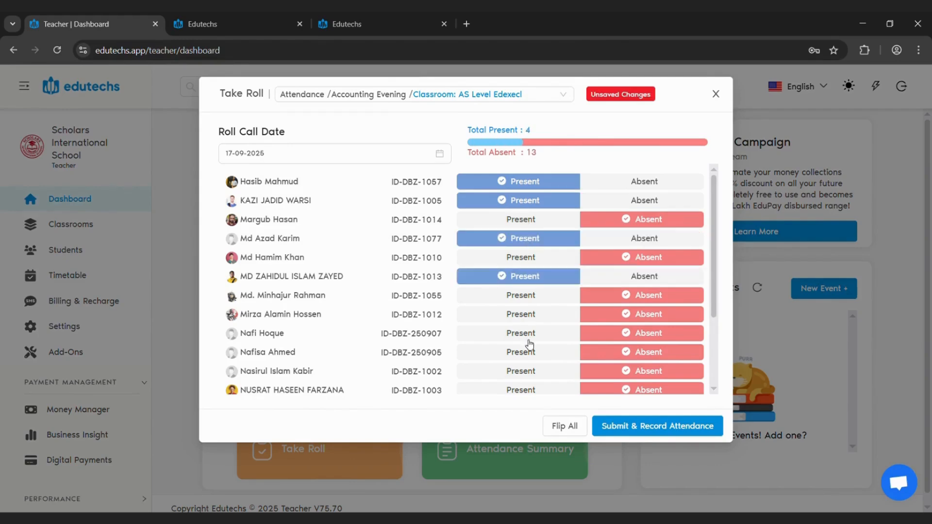
click(527, 335)
click(519, 371)
click(514, 390)
scroll(515, 384, down, 2)
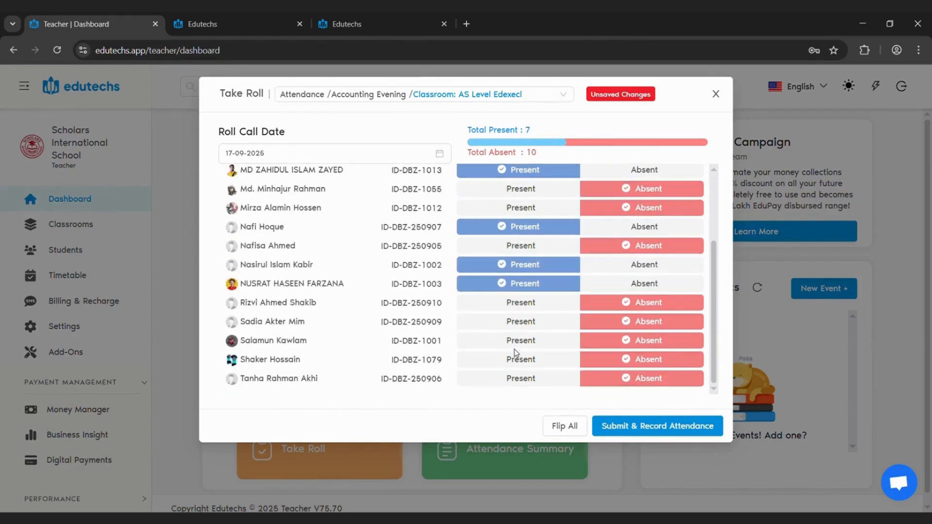
click(522, 379)
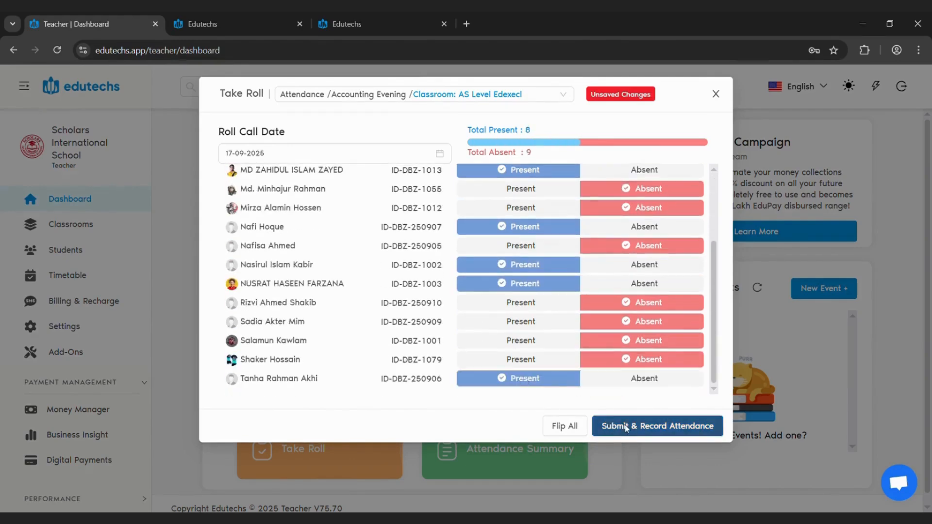
click(625, 428)
click(554, 202)
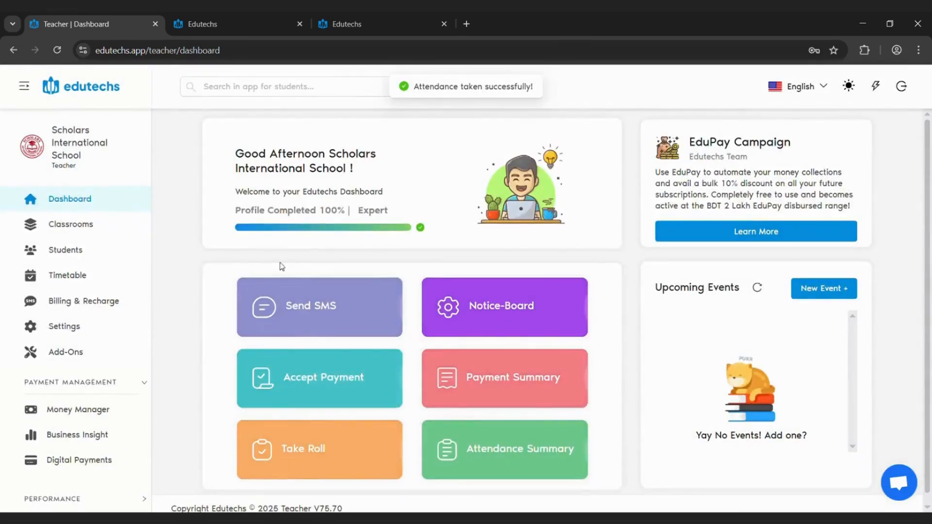
Open the Attendance Summary and review the single-day records, the selectable history dates and the SMS sending options
click(525, 461)
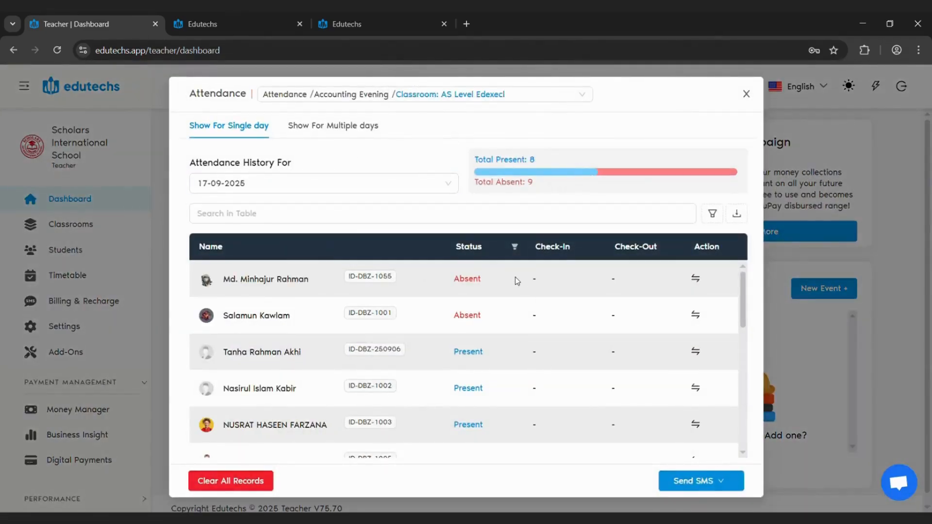
scroll(515, 277, down, 6)
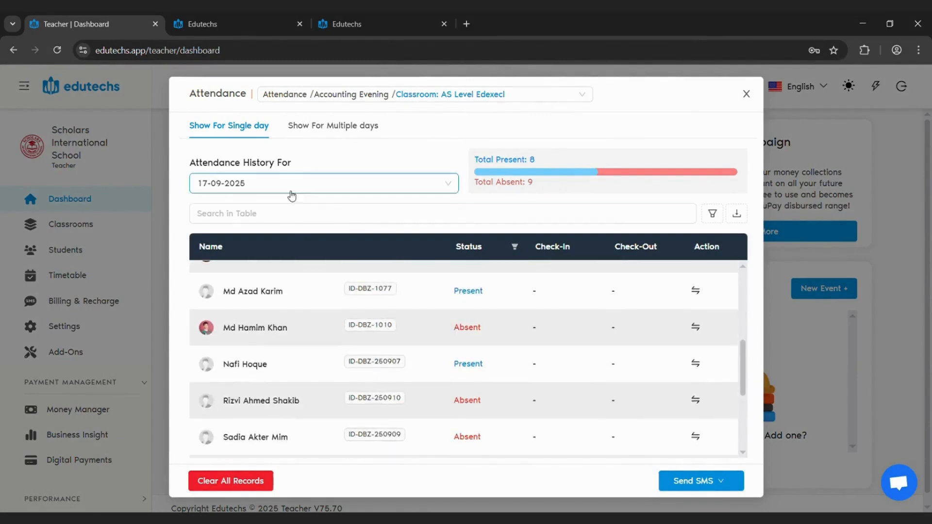
click(255, 189)
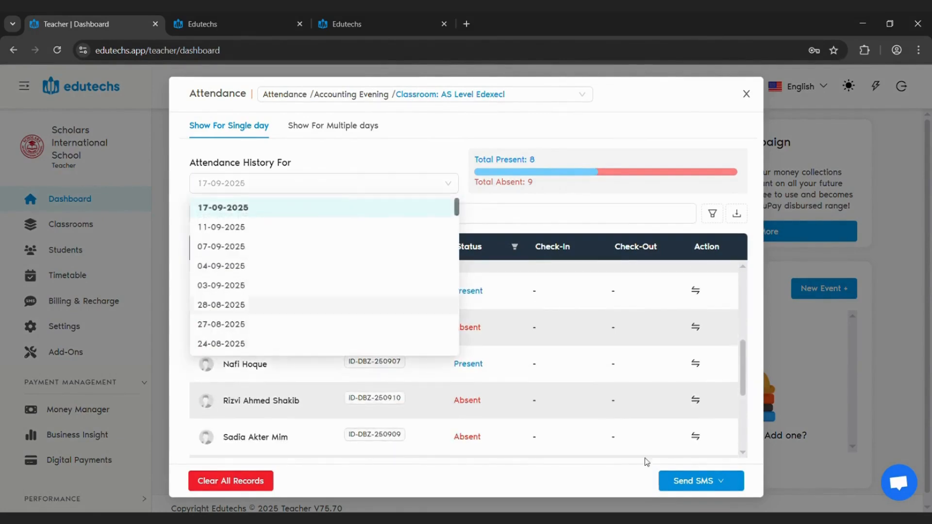
click(702, 405)
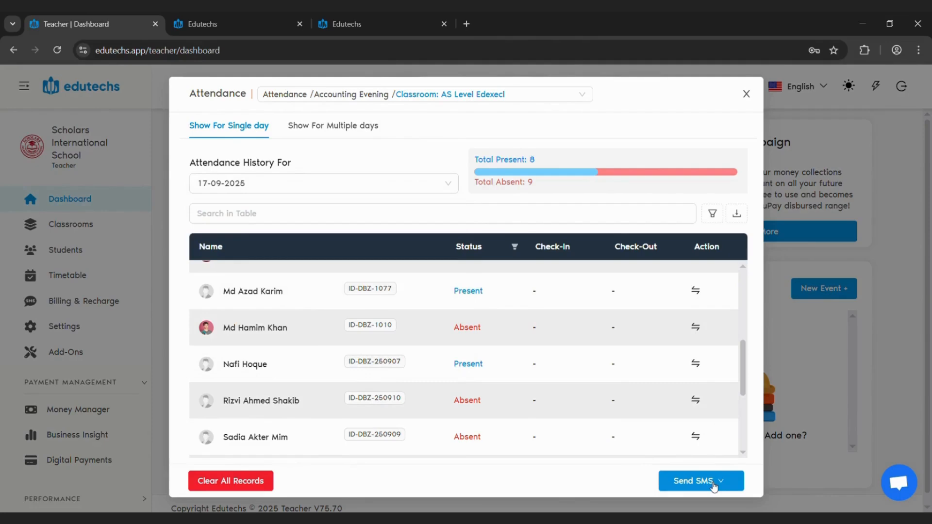
click(713, 485)
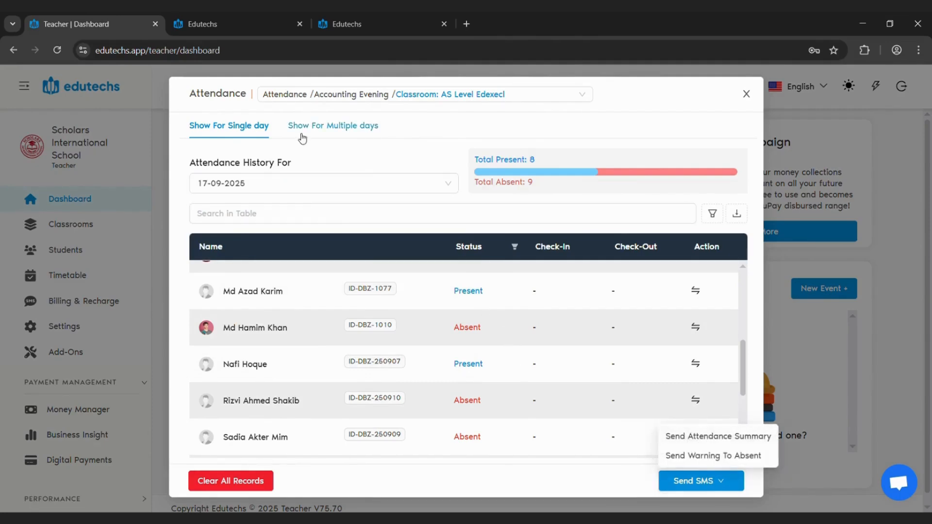
Show the attendance for multiple days and examine the daily records, date range, export formats and summary SMS option
click(325, 136)
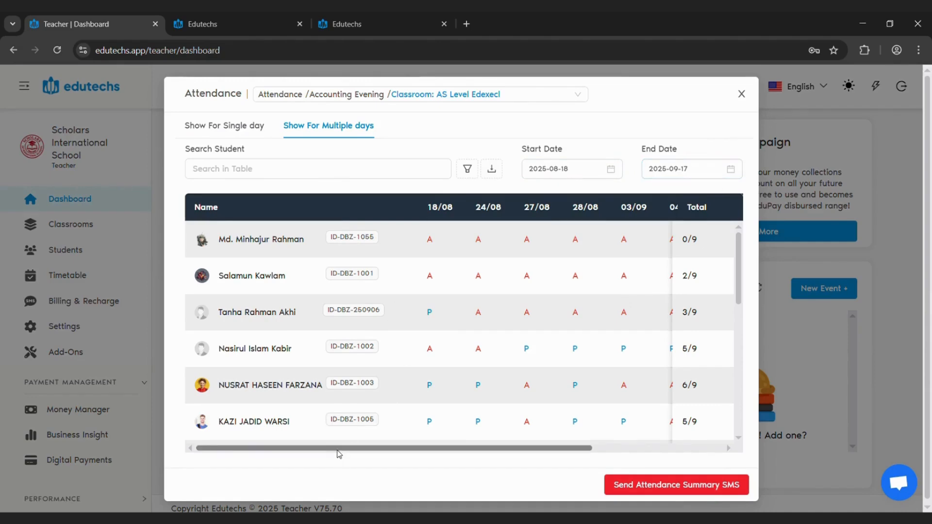
mouse_move(337, 450)
mouse_down()
mouse_move(502, 455)
mouse_move(413, 437)
mouse_move(345, 448)
mouse_up()
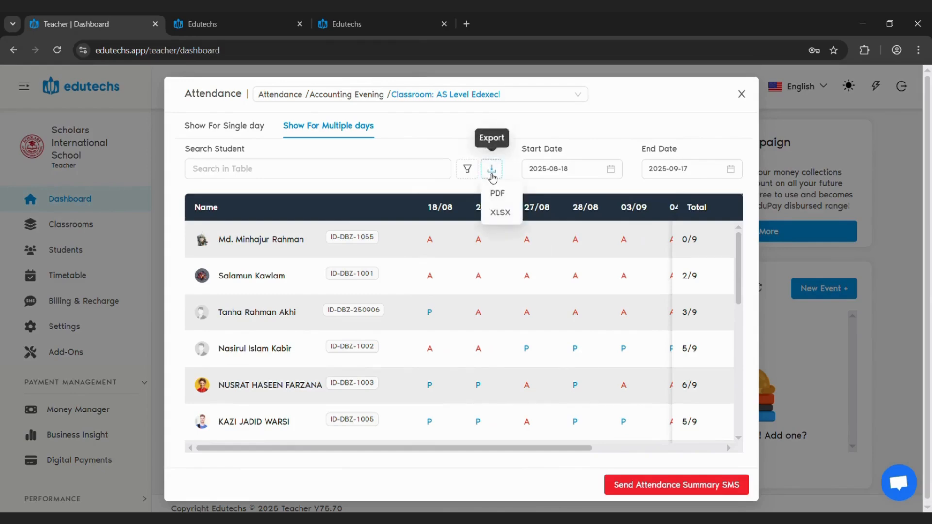
click(682, 494)
Return to the Students page, collapse the Payment Management group, and open Assessments under Performance
click(76, 251)
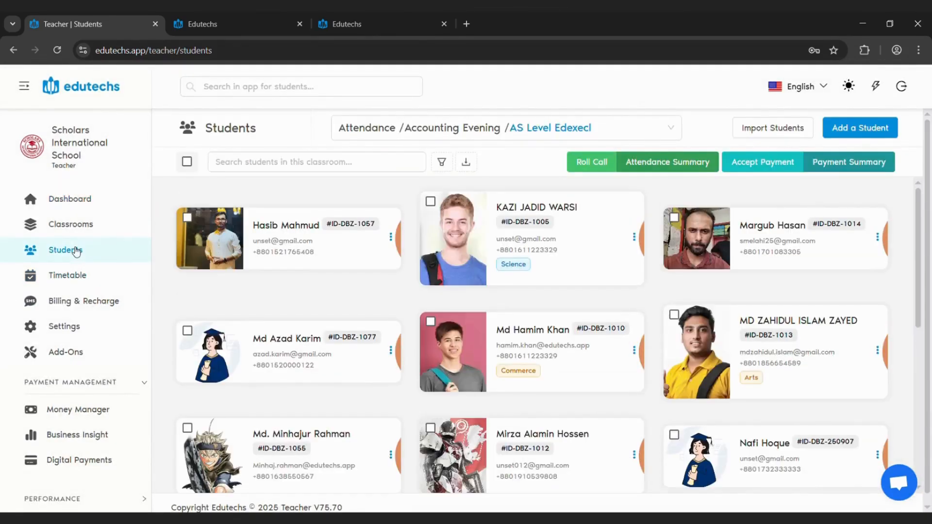
scroll(79, 299, down, 2)
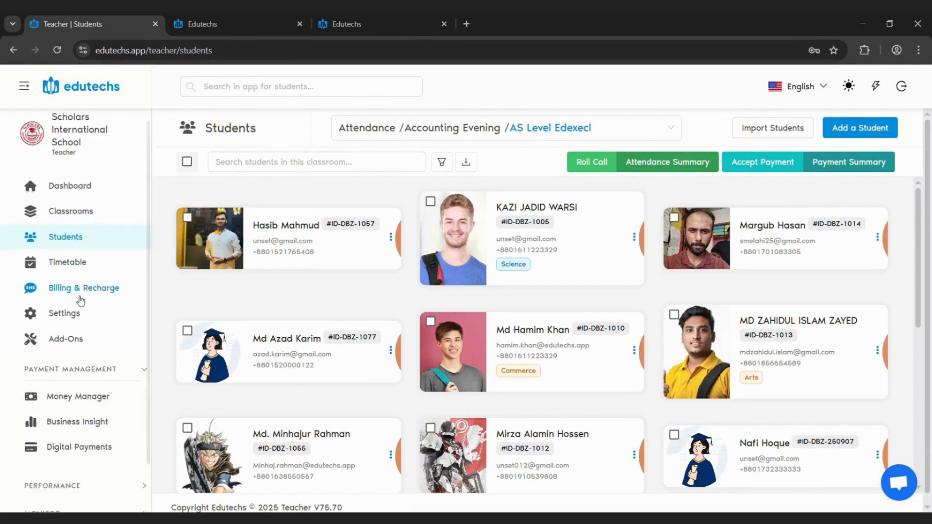
click(90, 307)
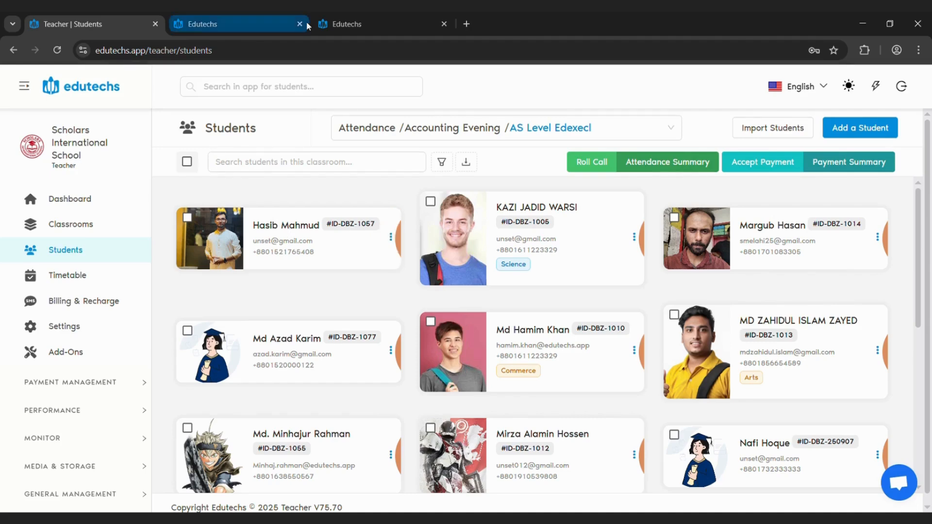
click(62, 411)
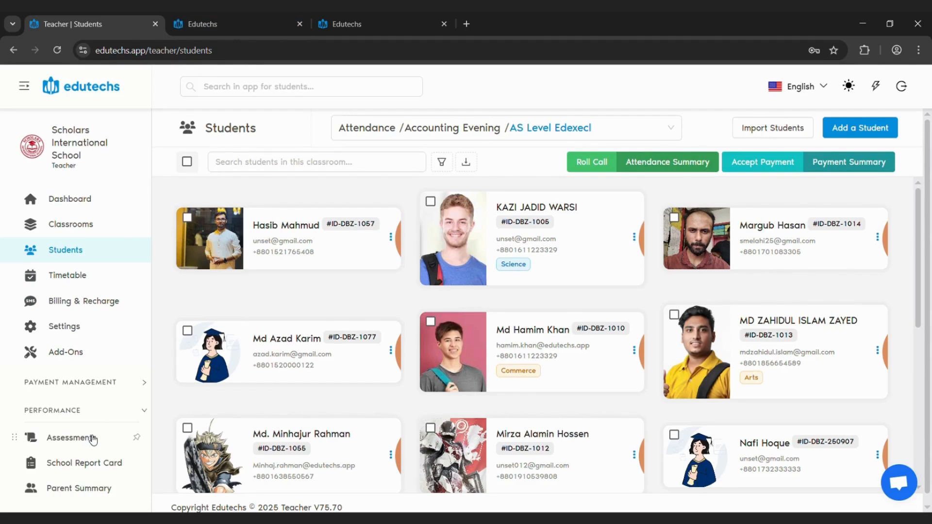
click(92, 438)
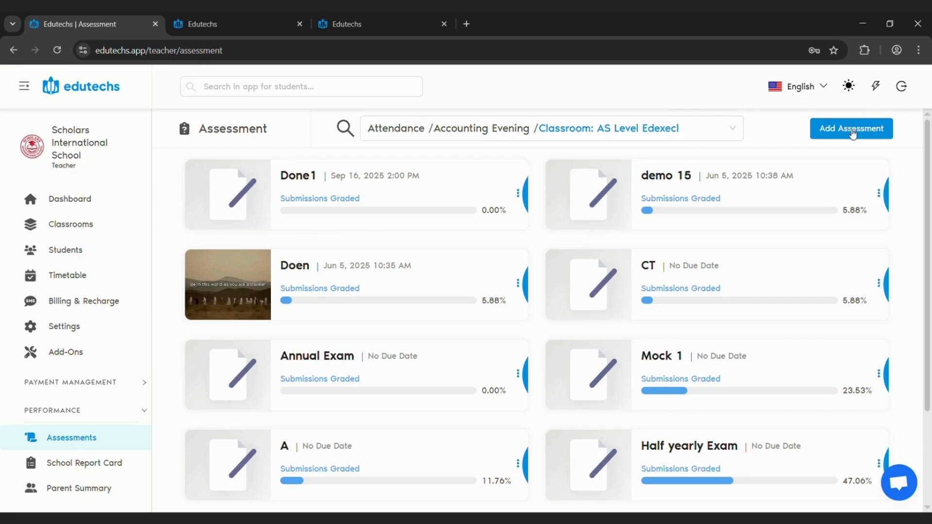
Open the Add Assessment form, inspect its basic information, attachments, included classroom and Grade Distribution, and close it without adding anything
click(852, 134)
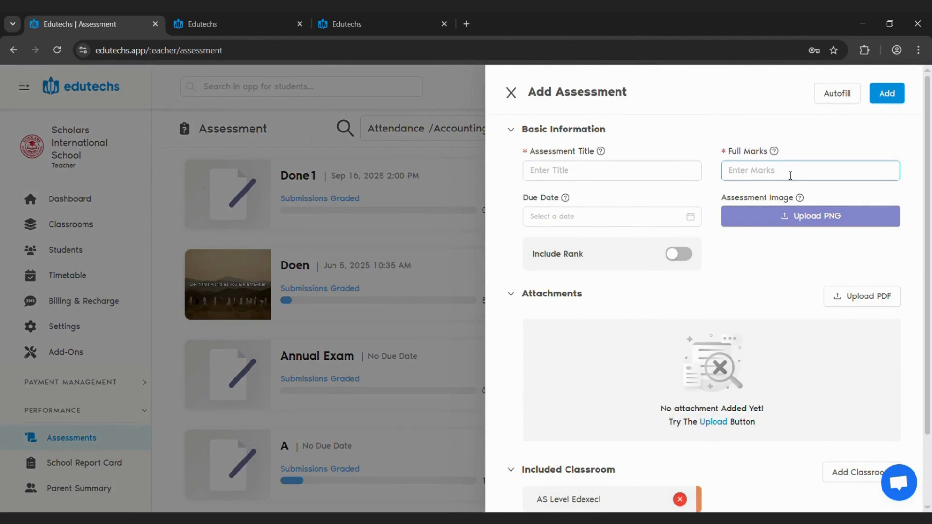
scroll(694, 216, down, 2)
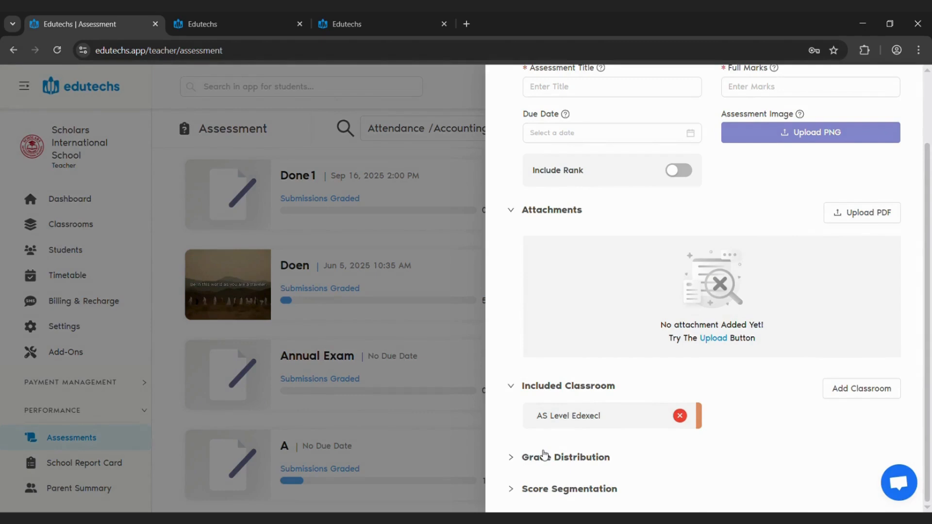
click(544, 457)
scroll(565, 455, down, 1)
scroll(563, 456, up, 3)
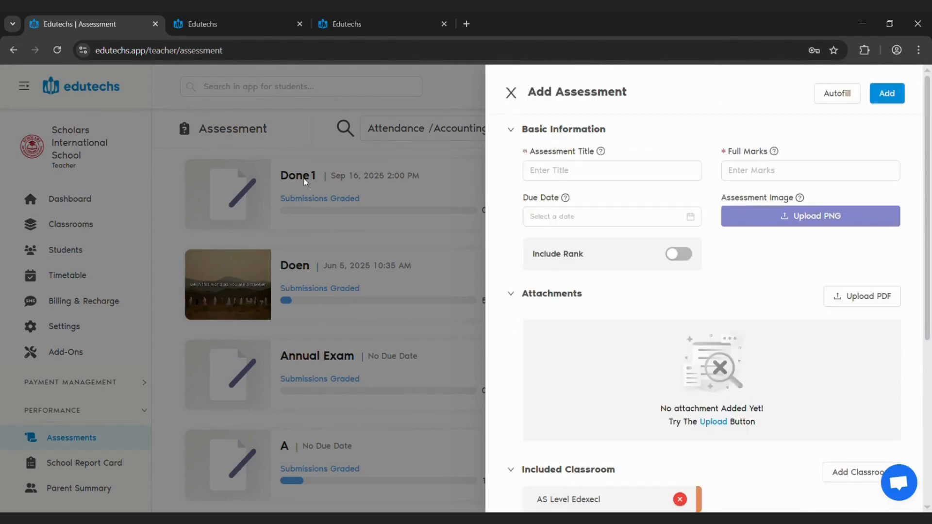
click(418, 219)
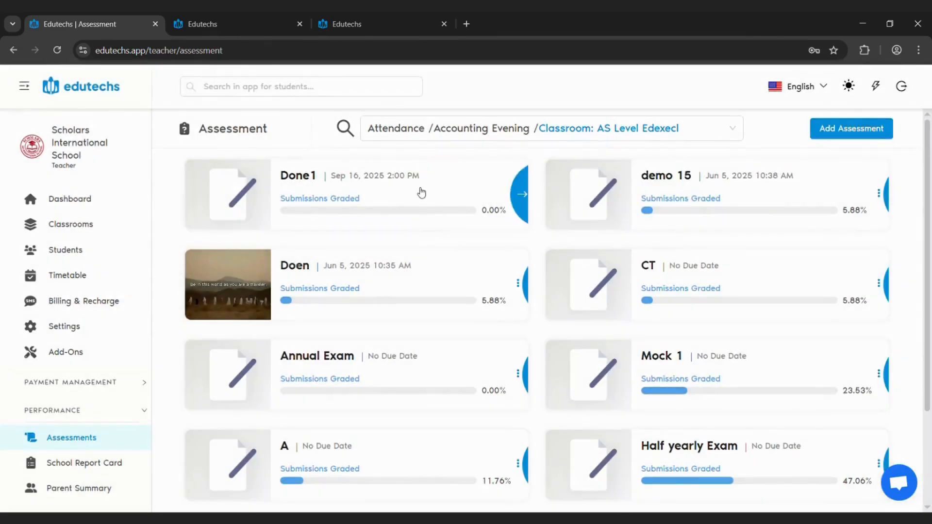
View the Done1 assessment's marks table, and in the demo 15 assessment enter 60 marks for each of the first two students
click(415, 191)
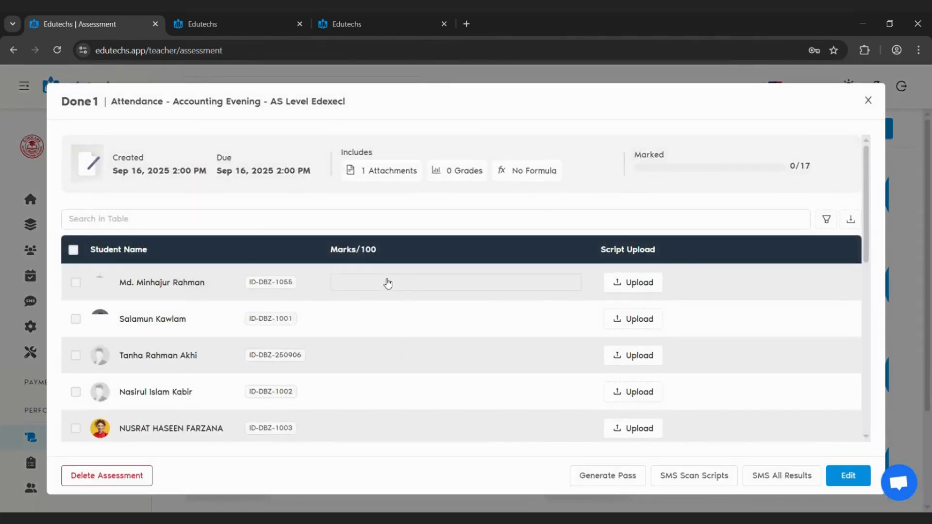
click(387, 283)
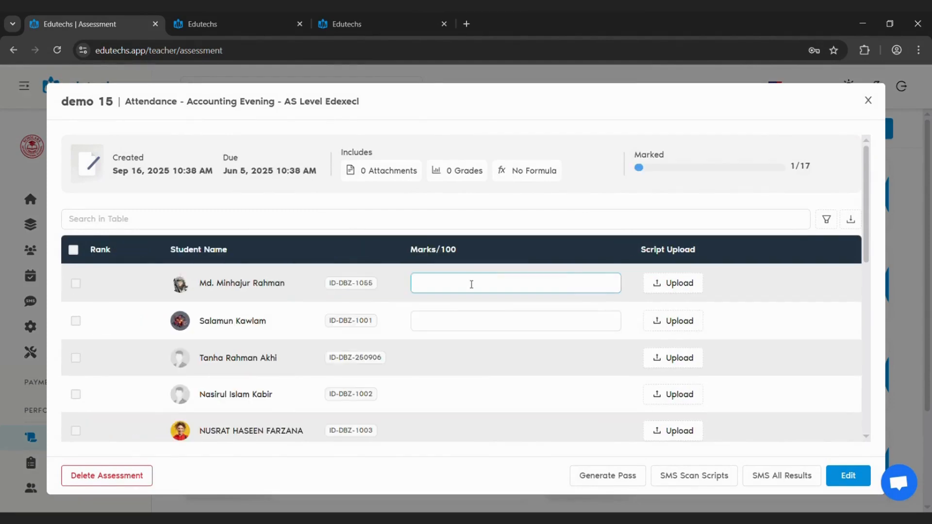
text(60)
click(451, 317)
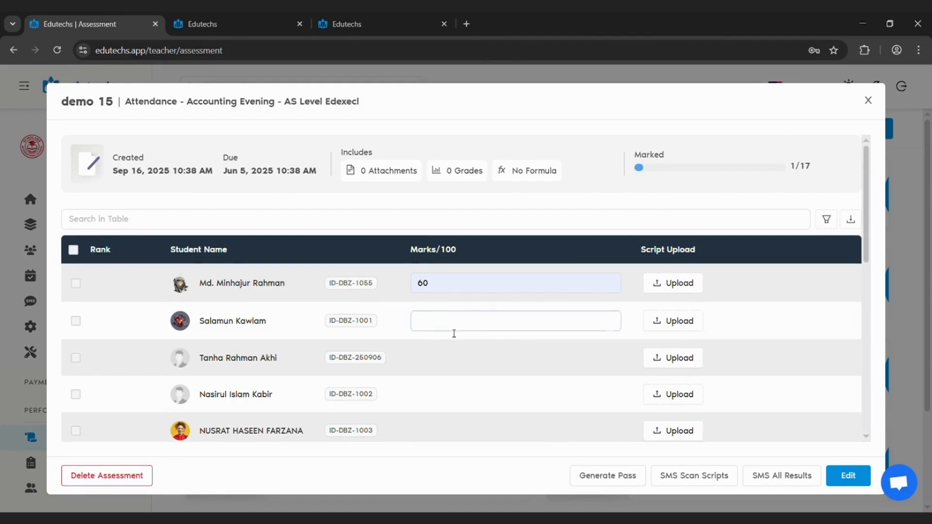
text(60)
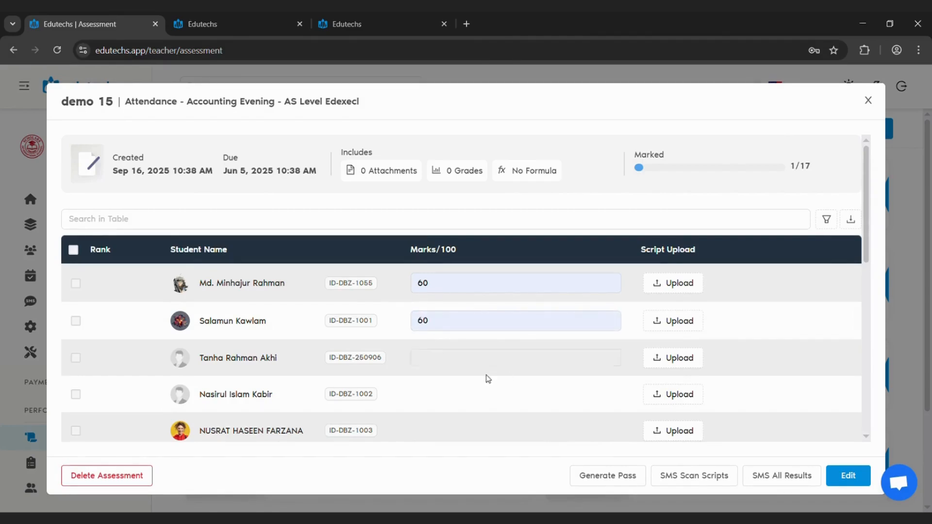
View the recipient choices for sending all demo 15 results by SMS and dismiss them without sending
click(795, 485)
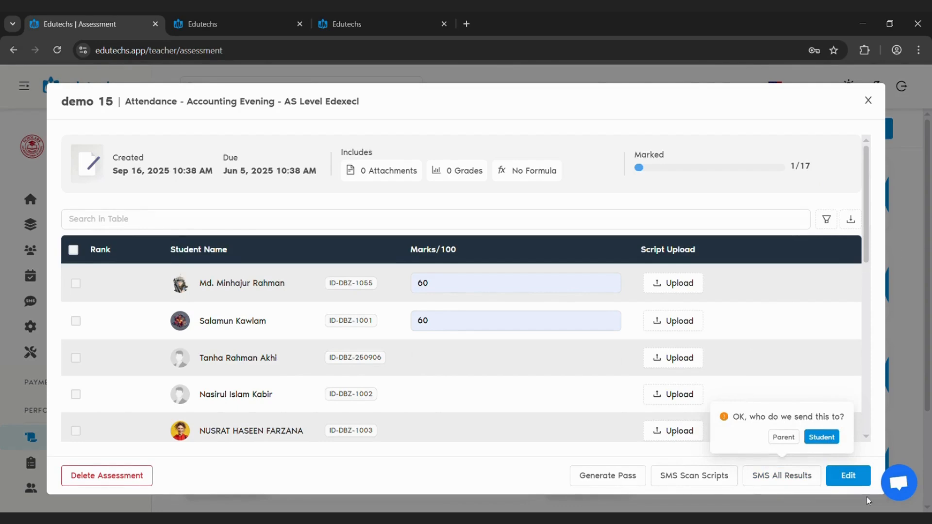
click(871, 328)
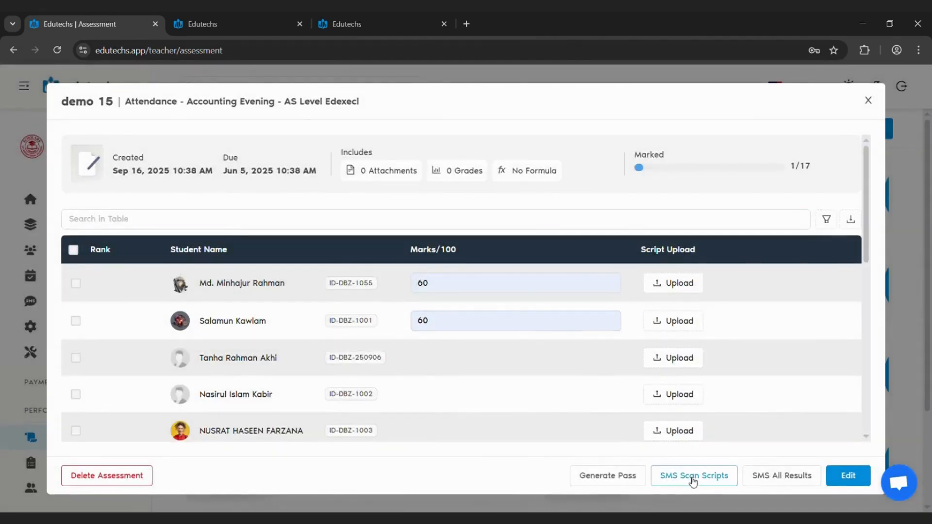
click(682, 291)
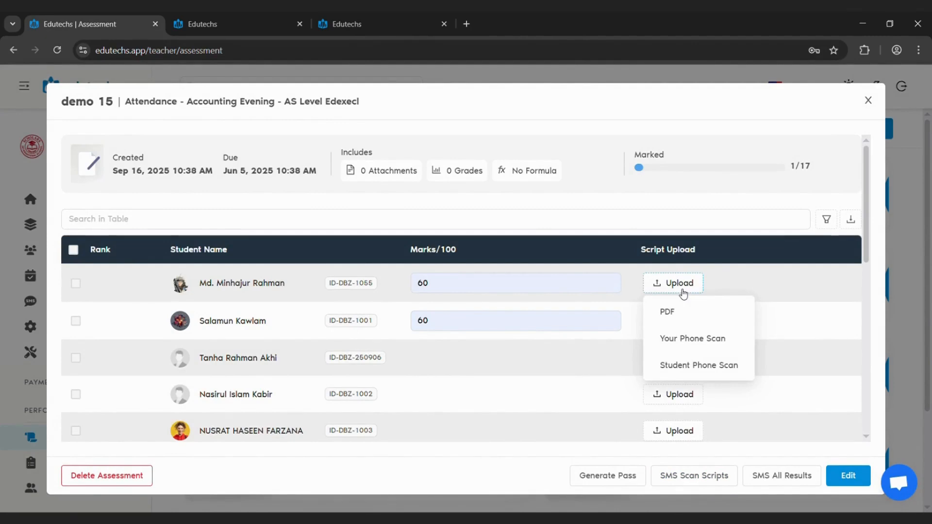
Close the demo 15 assessment, open School Report Card under Performance, and view the report card preferences without changing them
click(876, 102)
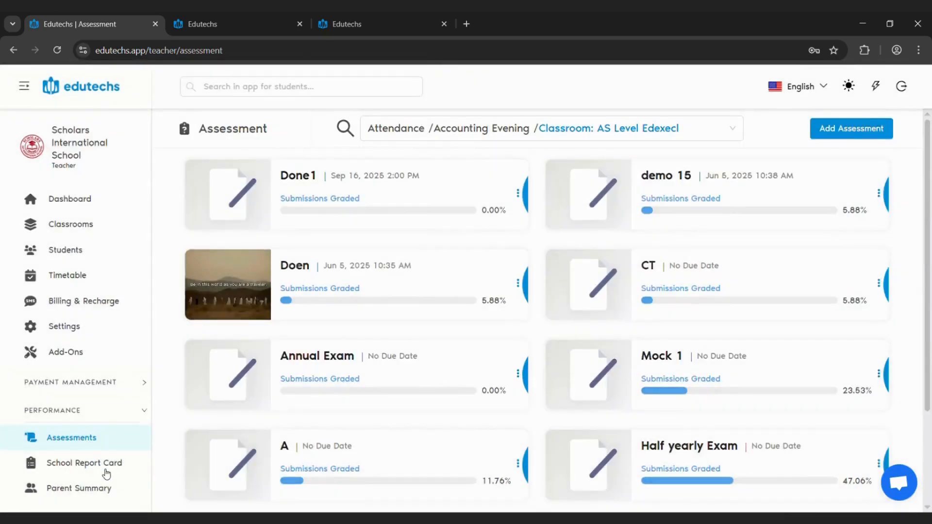
click(106, 471)
click(800, 129)
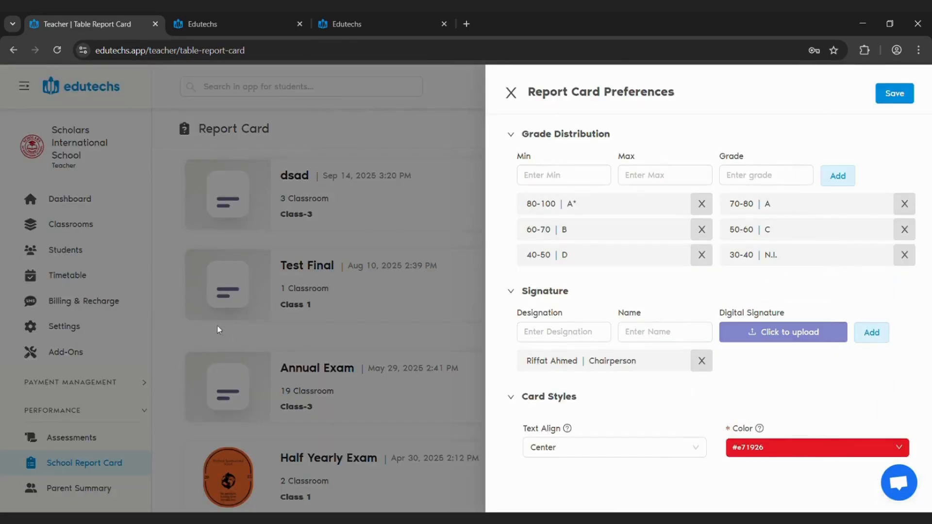
click(218, 329)
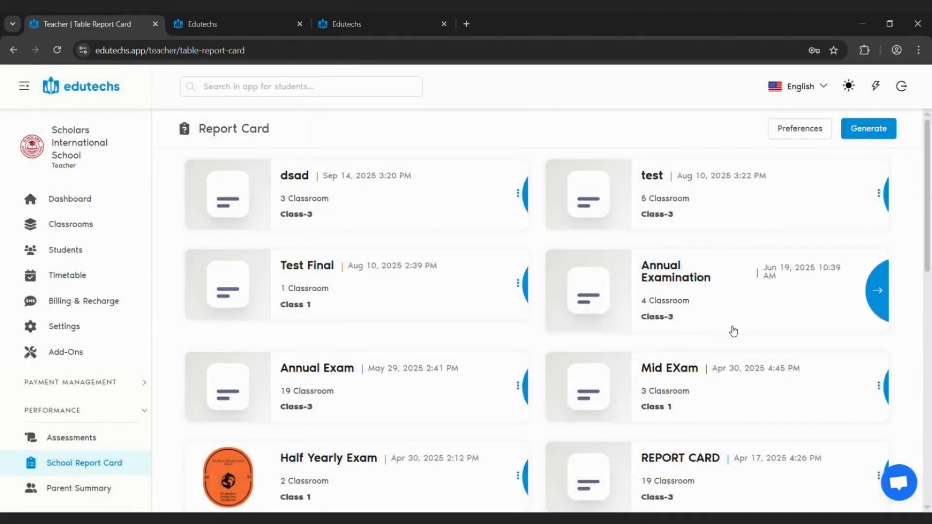
Open the generated Bulk-Report-Card.pdf and review its Half Yearly Exam subject marks, grading system, remarks, signatures and following student's card
scroll(726, 410, down, 3)
click(718, 308)
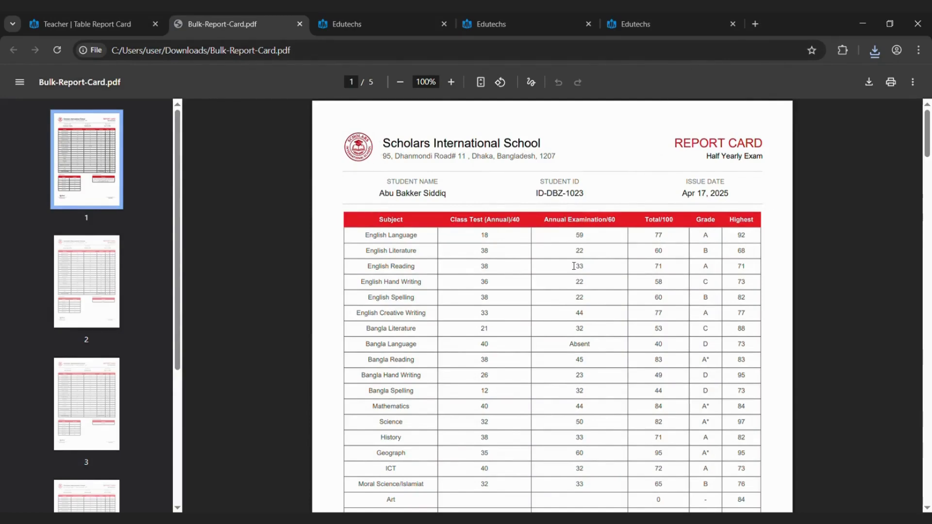
scroll(563, 292, down, 3)
scroll(676, 320, down, 2)
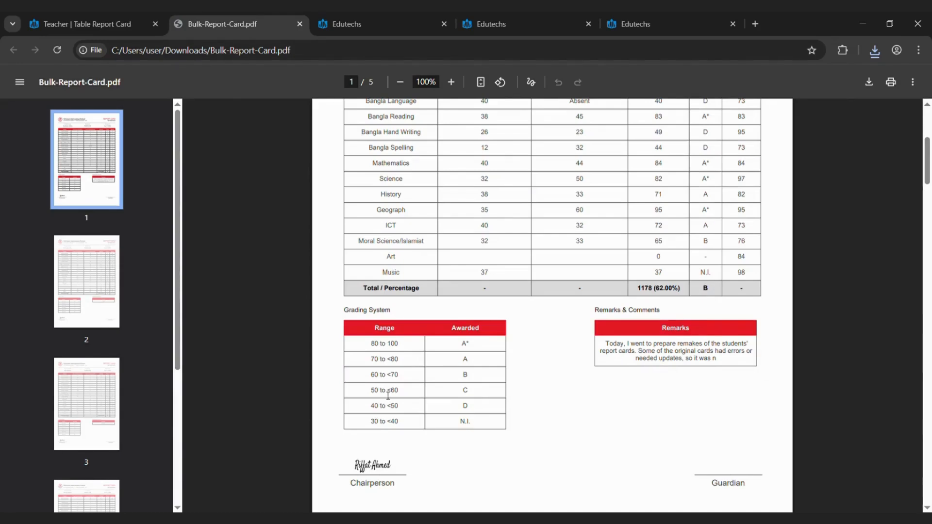
scroll(353, 421, down, 3)
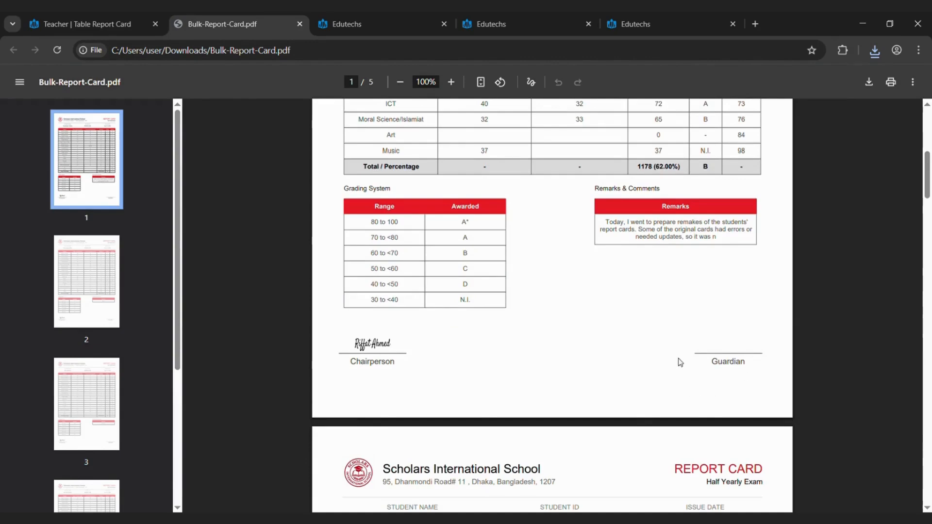
scroll(587, 333, down, 4)
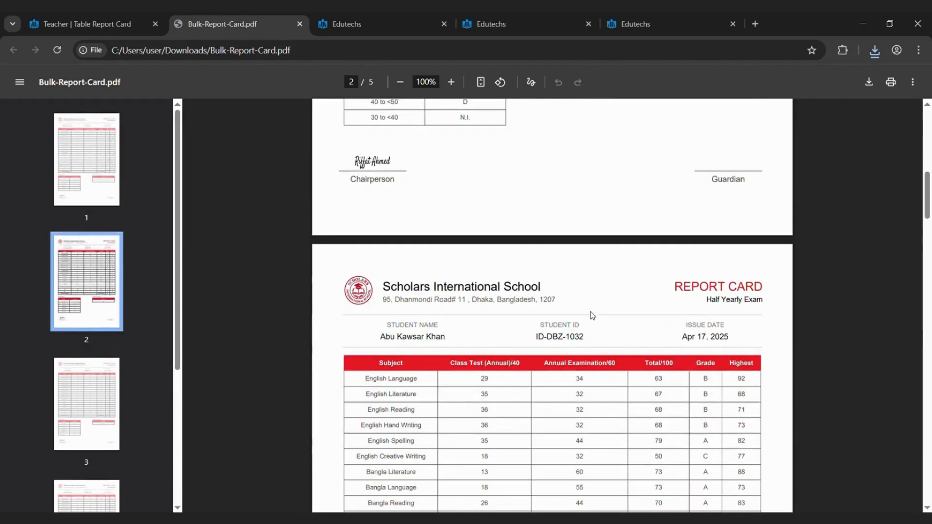
Return to the Edutechs site's Files Sharing page, select a Class 7/Afternoon Batch folder, and view its classroom auto-share options without changing them
click(128, 11)
click(74, 446)
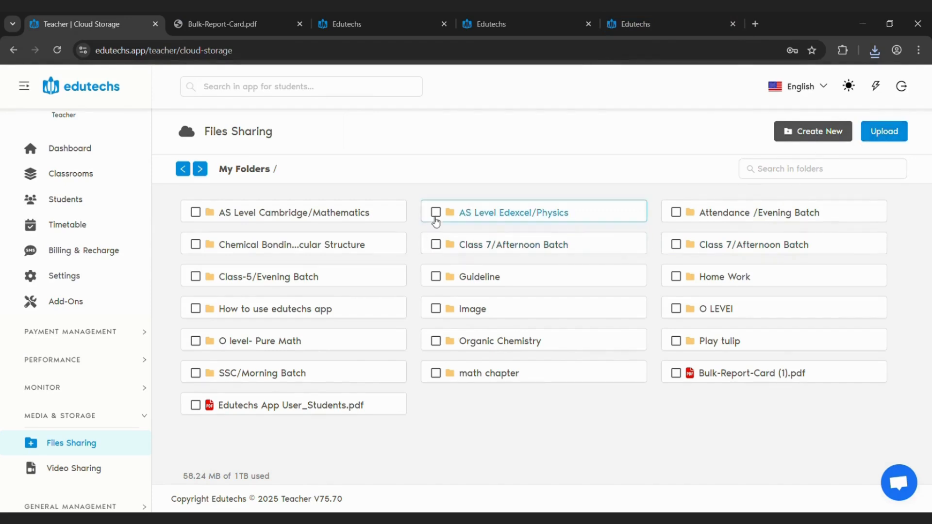
click(436, 244)
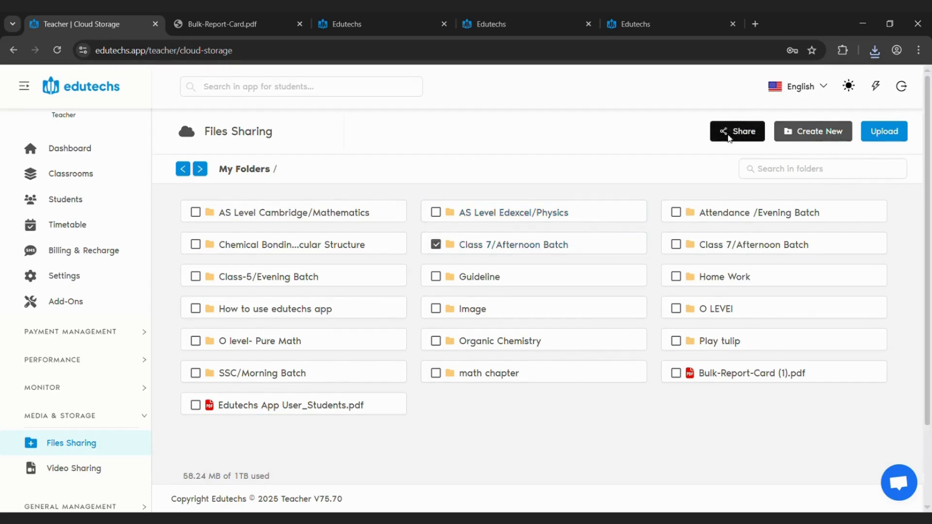
click(732, 138)
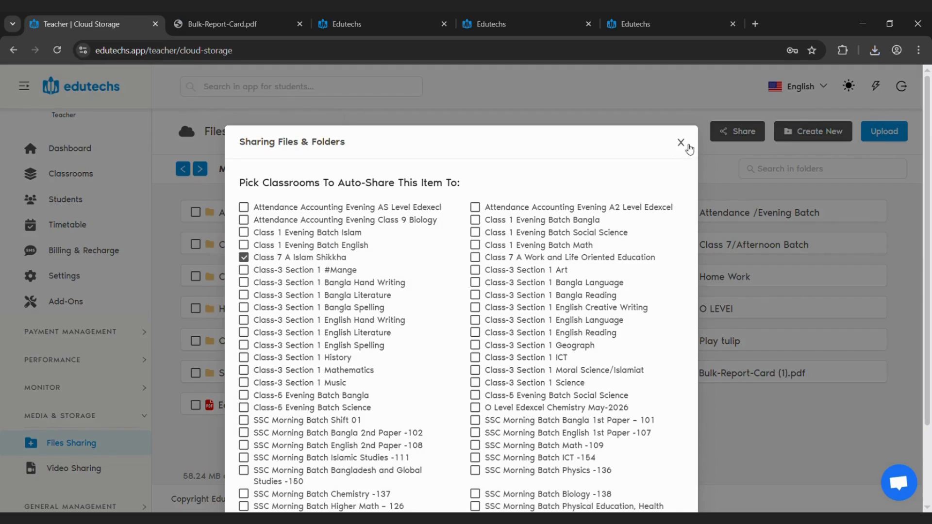
click(681, 142)
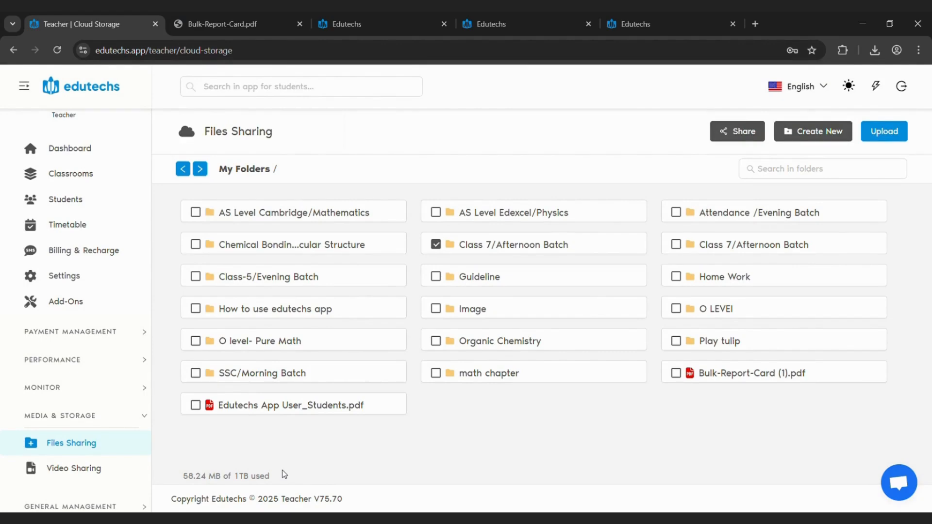
Open Video Sharing, inspect the Upload Videos form with its optional video groups, and dismiss it without uploading
click(73, 468)
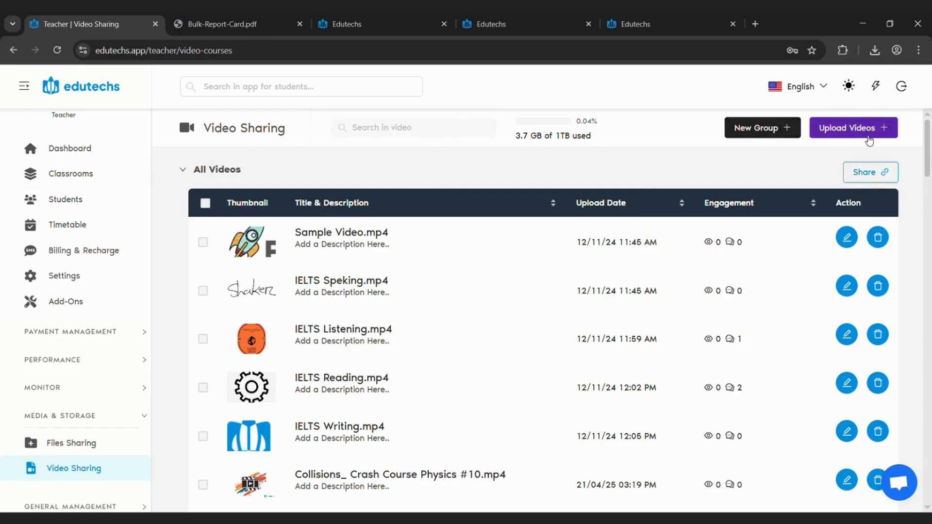
click(868, 137)
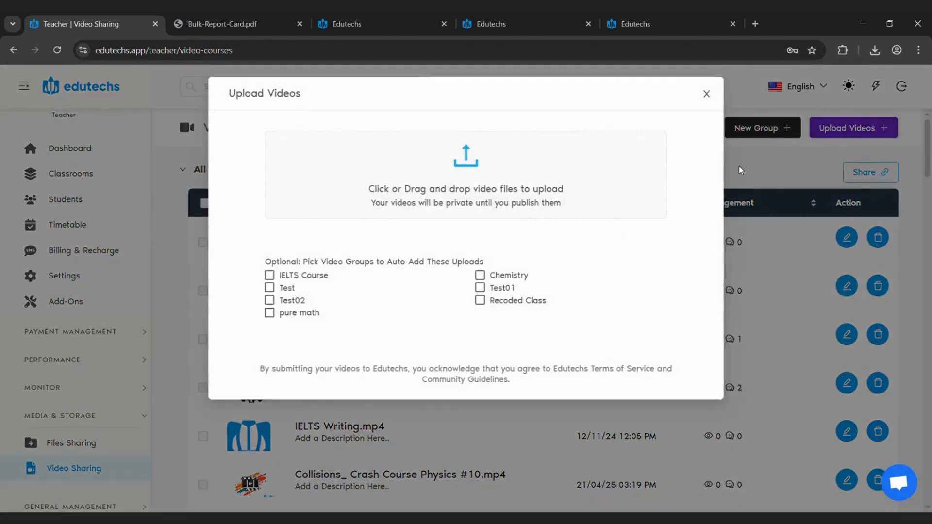
click(768, 141)
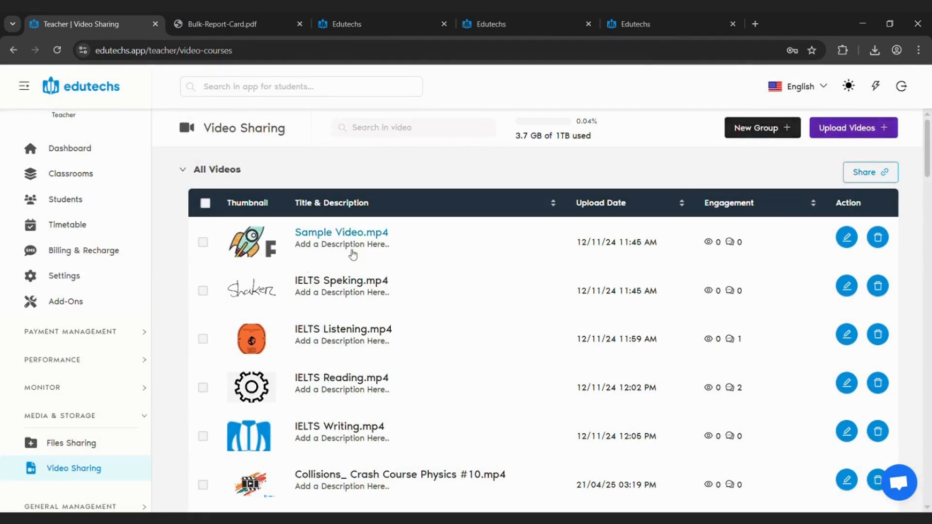
View the IELTS Course video group's public, private and classroom sharing options, close them, and expand the group to list its videos
scroll(763, 287, down, 15)
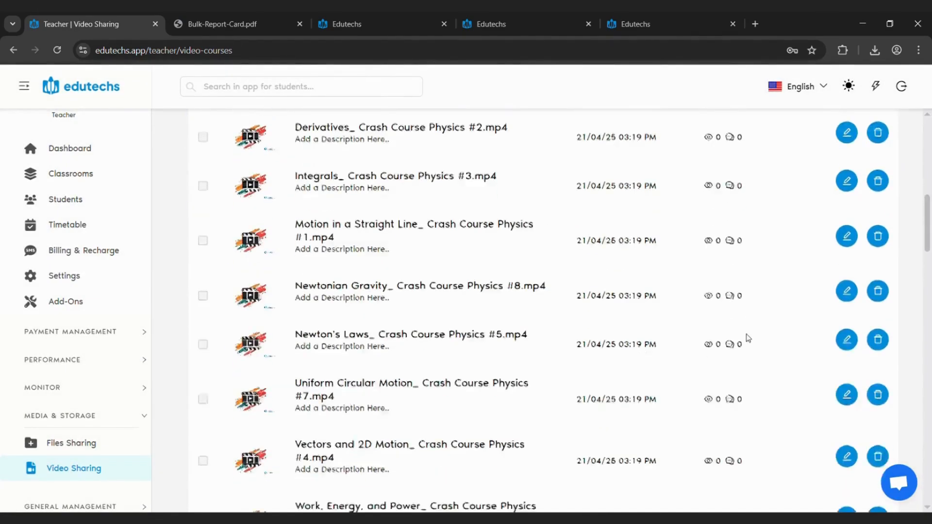
click(592, 275)
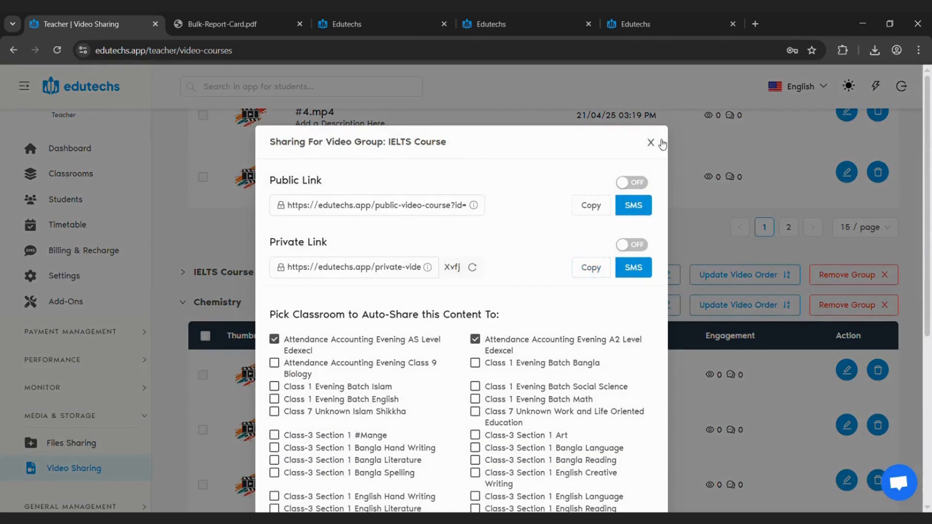
click(651, 143)
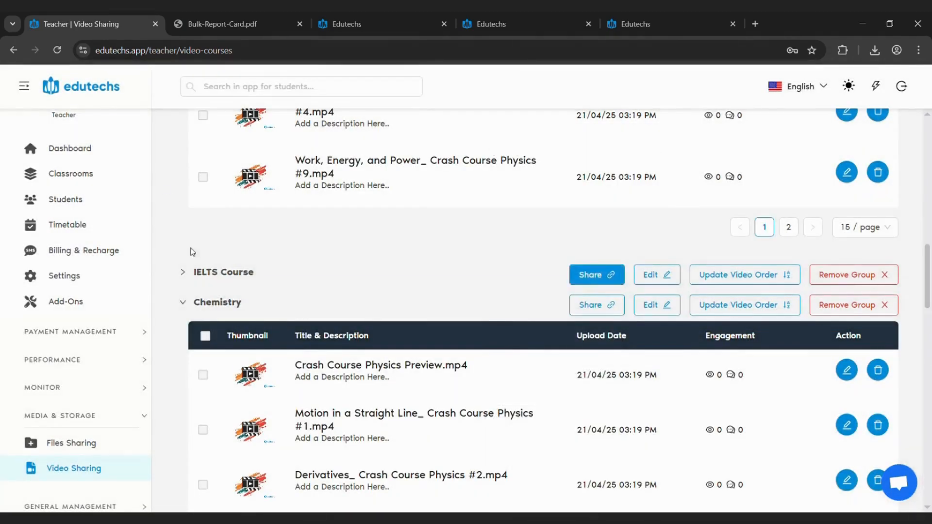
click(201, 271)
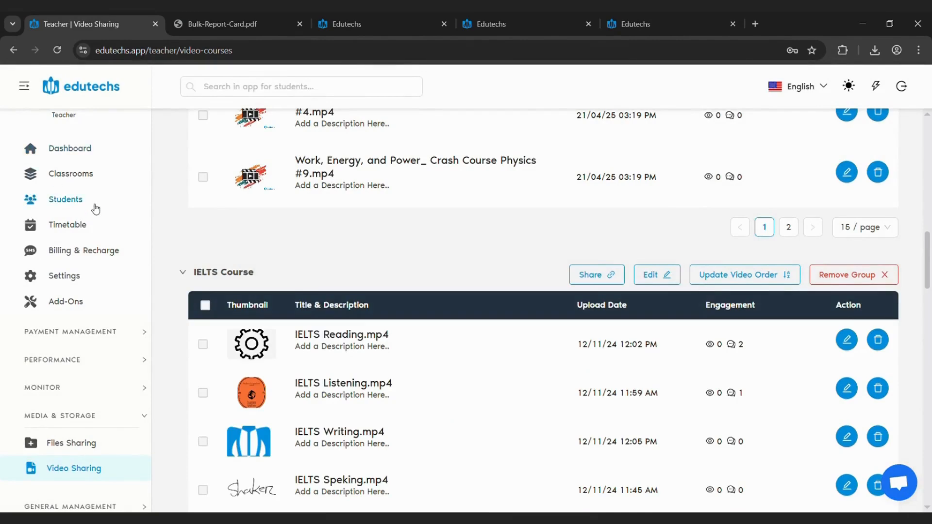
Open the Students page, select the first student in AS Level Edexecl, and view the available Message and Manage options
click(95, 209)
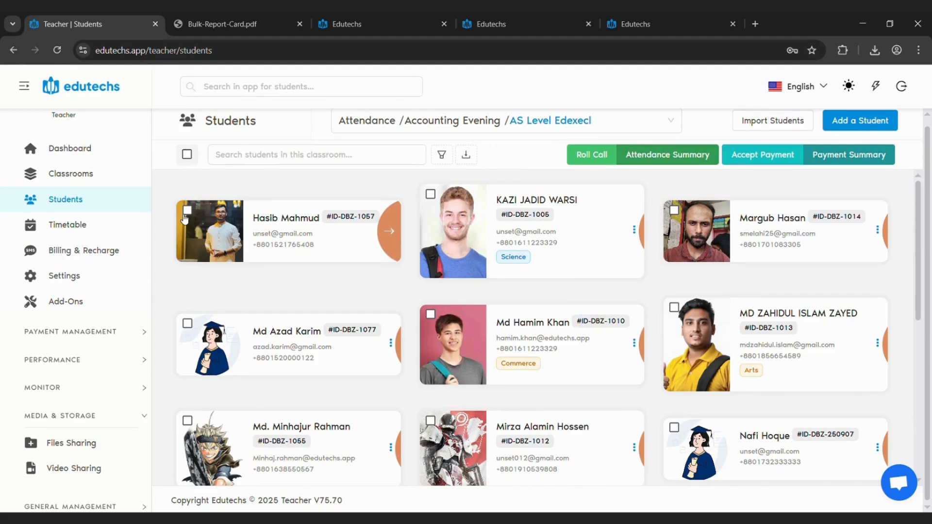
click(187, 211)
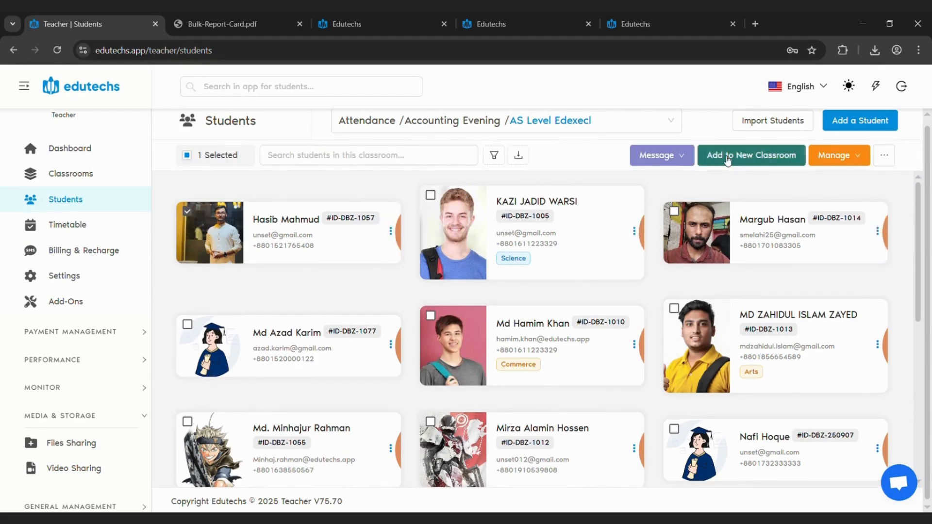
click(679, 162)
click(847, 158)
click(674, 160)
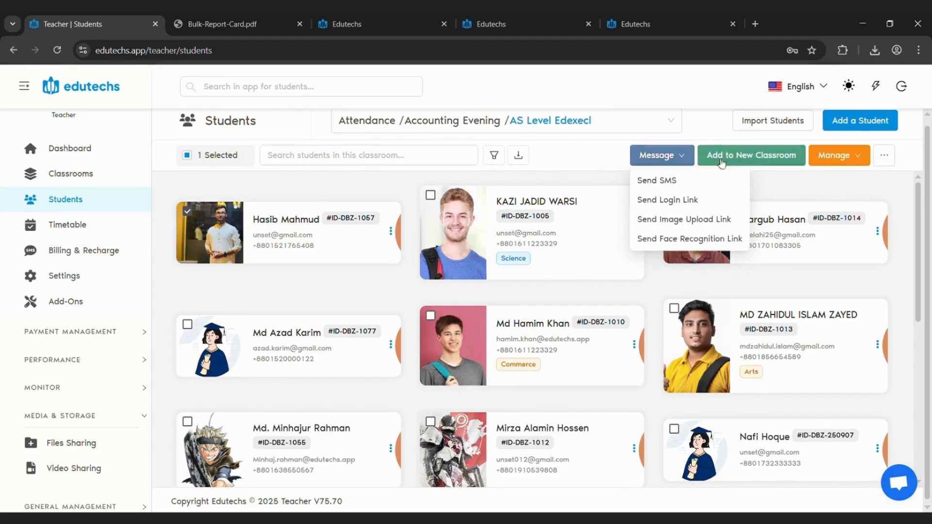
click(836, 156)
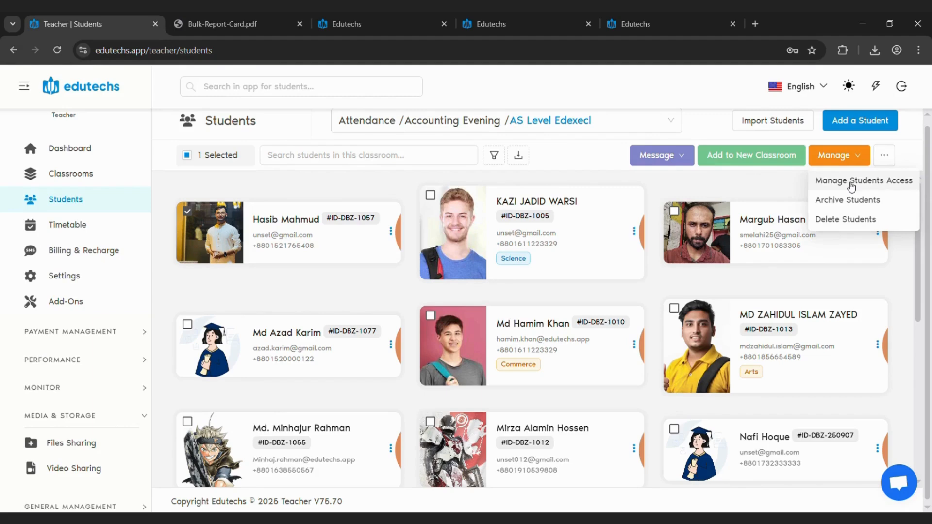
Inspect the selected student's access settings for shared videos, shared files and auto-revocation on unpaid tuition, and close the settings
click(851, 183)
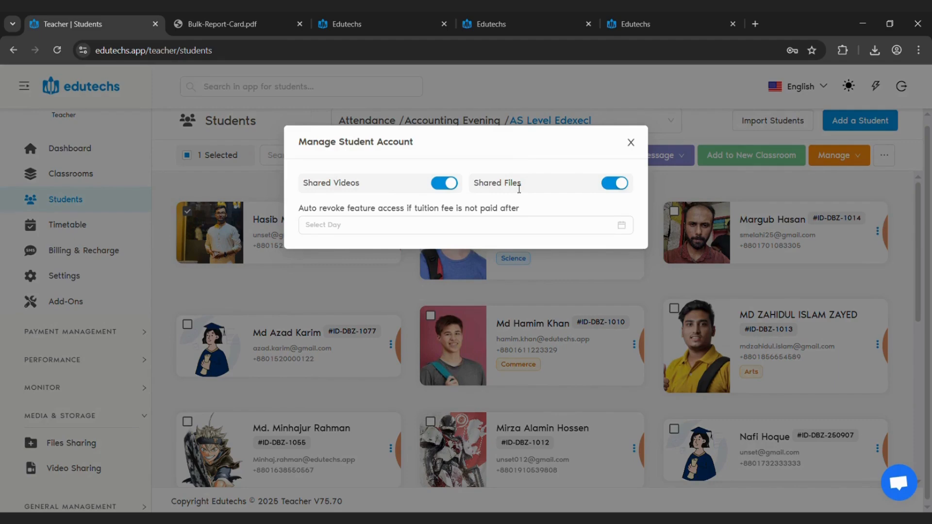
click(809, 193)
click(893, 156)
click(446, 185)
click(631, 143)
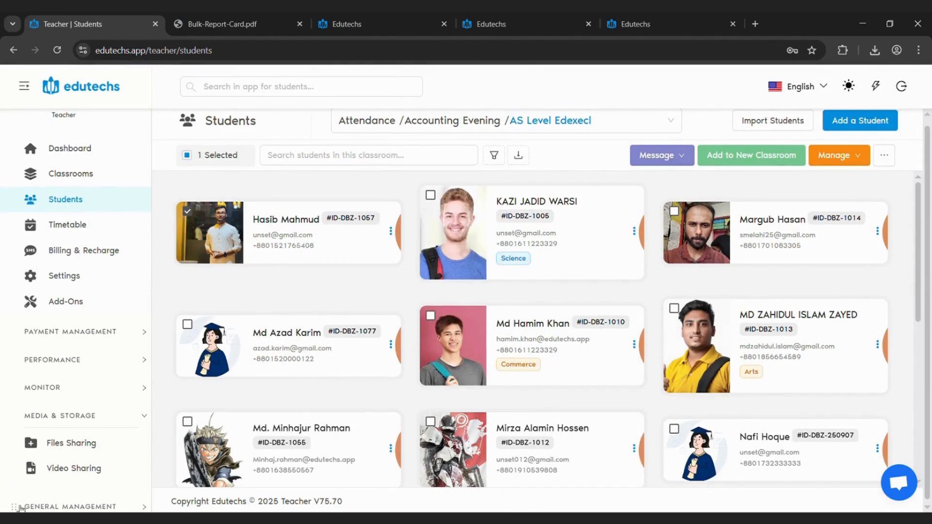
View the General Management group, open the Add-Ons page, and browse the installed add-ons and the free ones available to install
scroll(72, 508, down, 2)
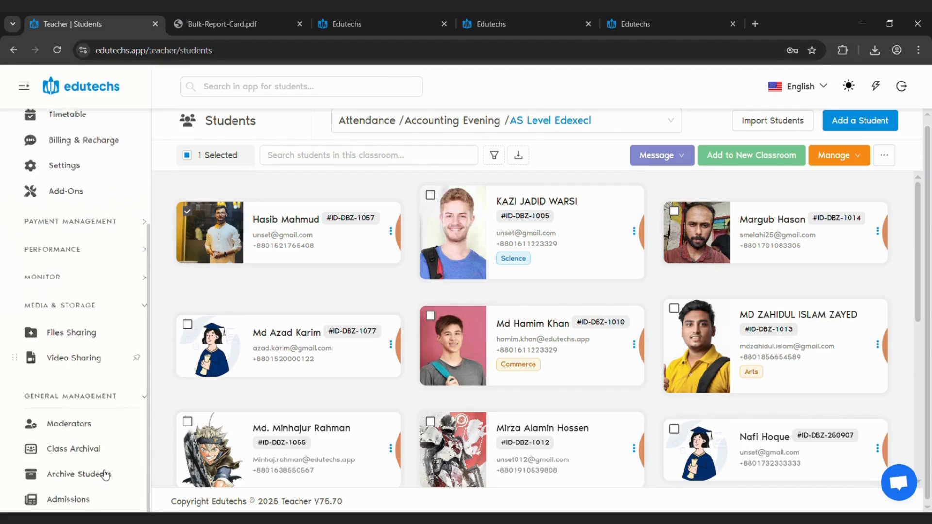
click(97, 425)
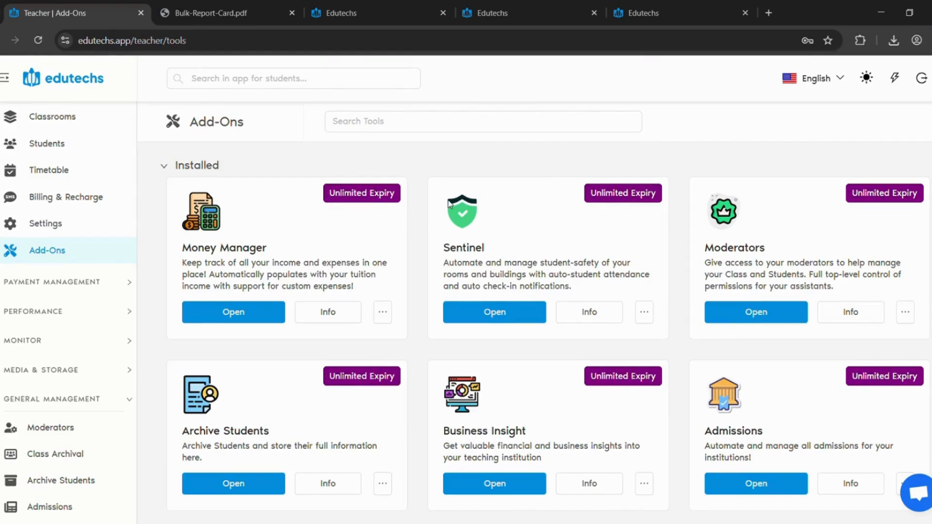
scroll(444, 204, down, 6)
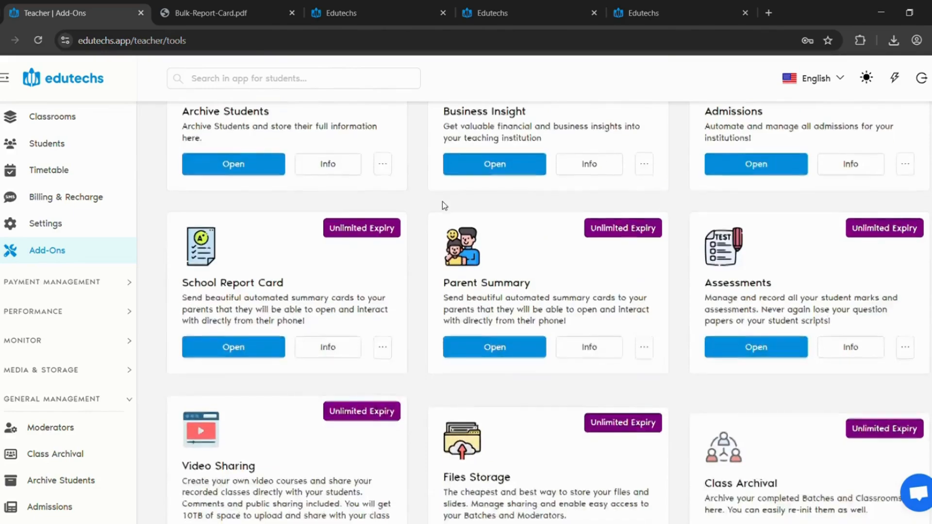
scroll(443, 206, down, 15)
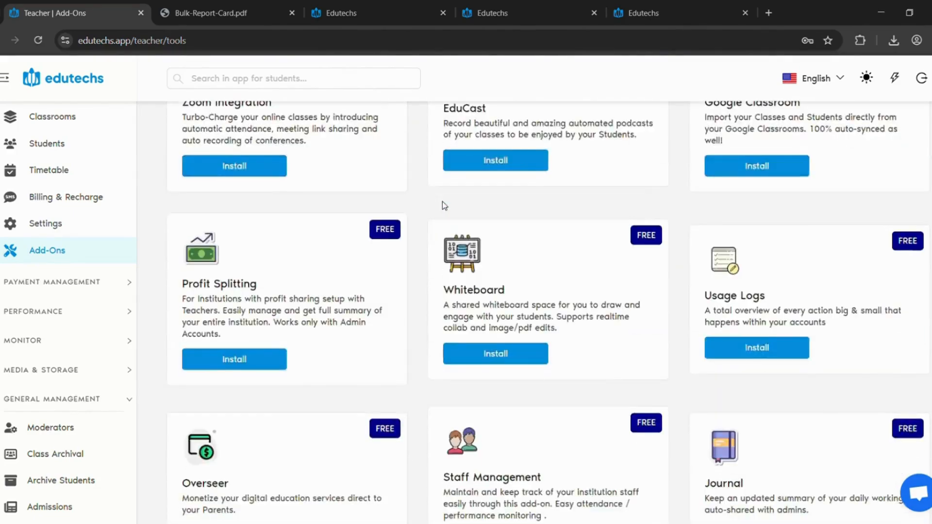
scroll(442, 202, down, 9)
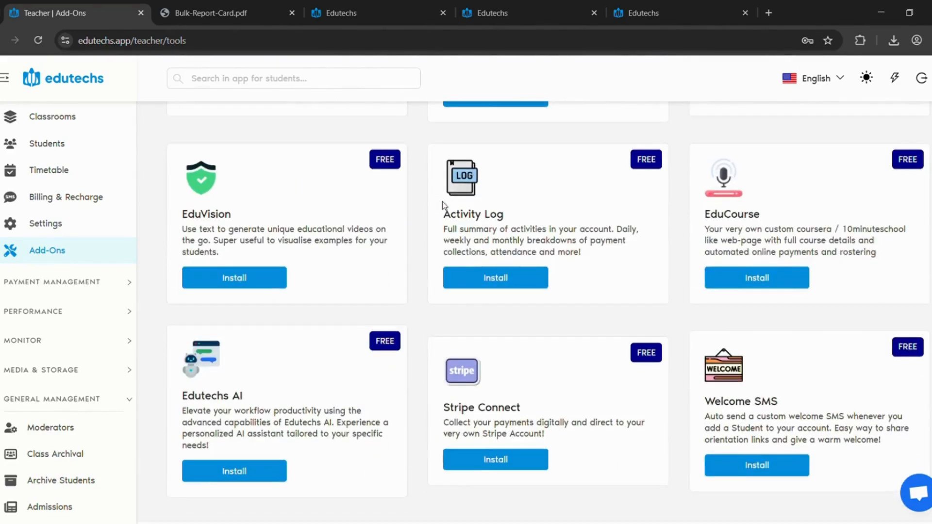
scroll(442, 202, down, 1)
scroll(572, 229, up, 16)
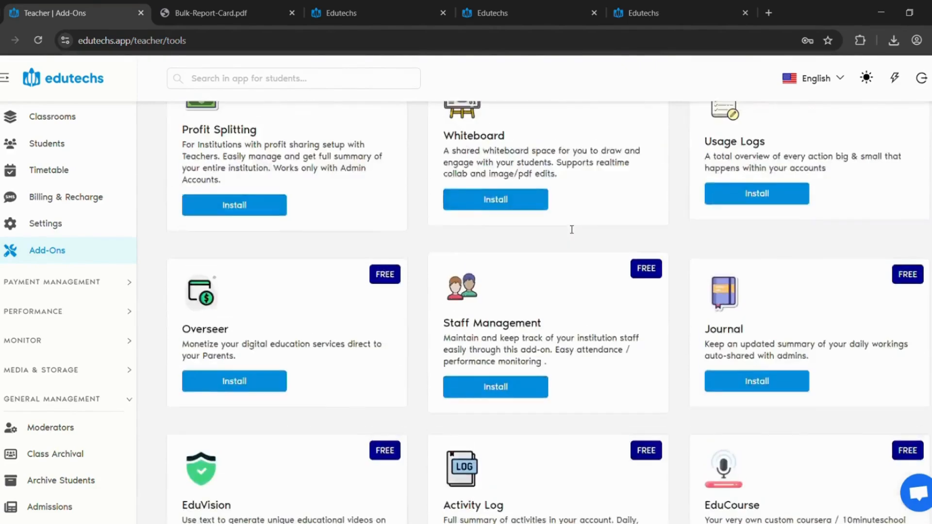
scroll(569, 229, up, 10)
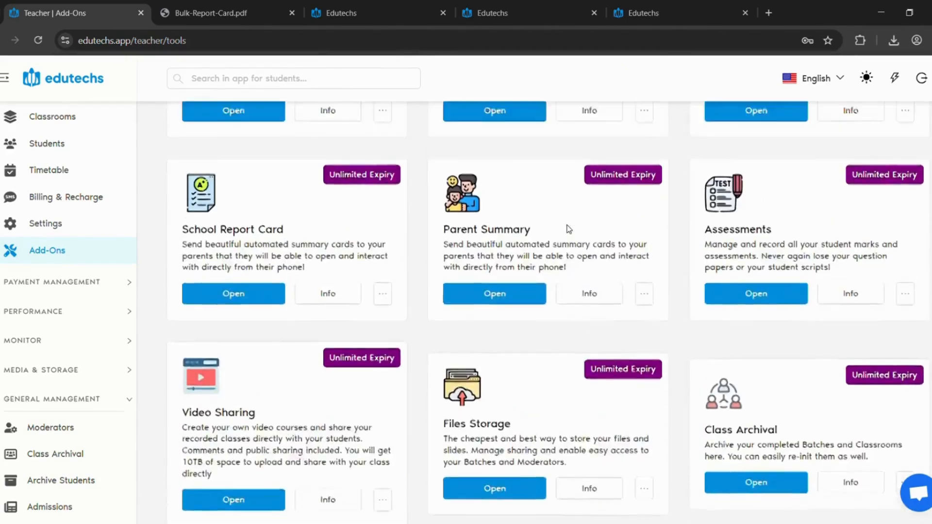